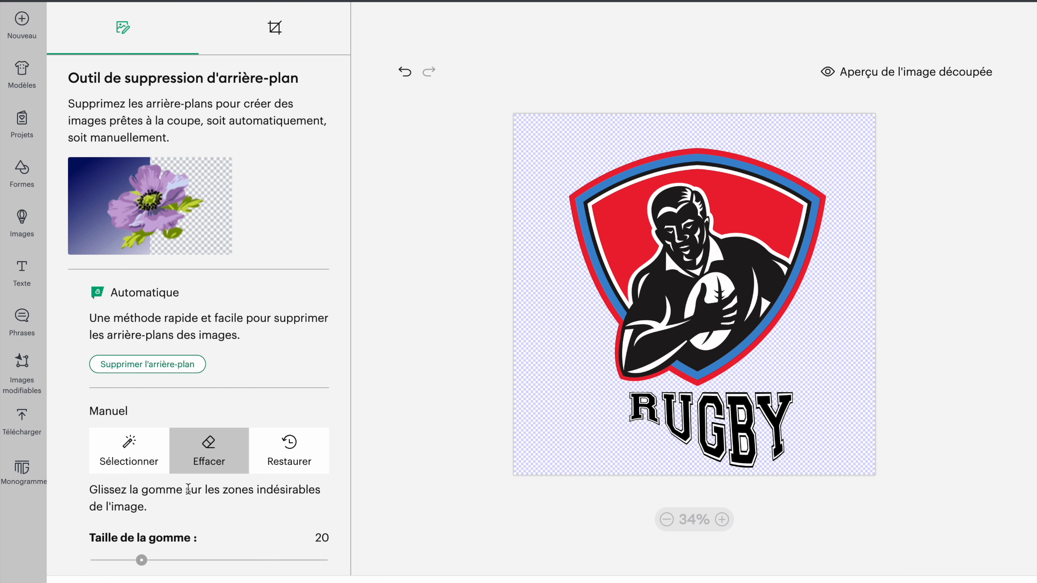
# Remove the blue band, the black areas and the white inner outline from the shield using the selection wand
pyautogui.click(142, 465)
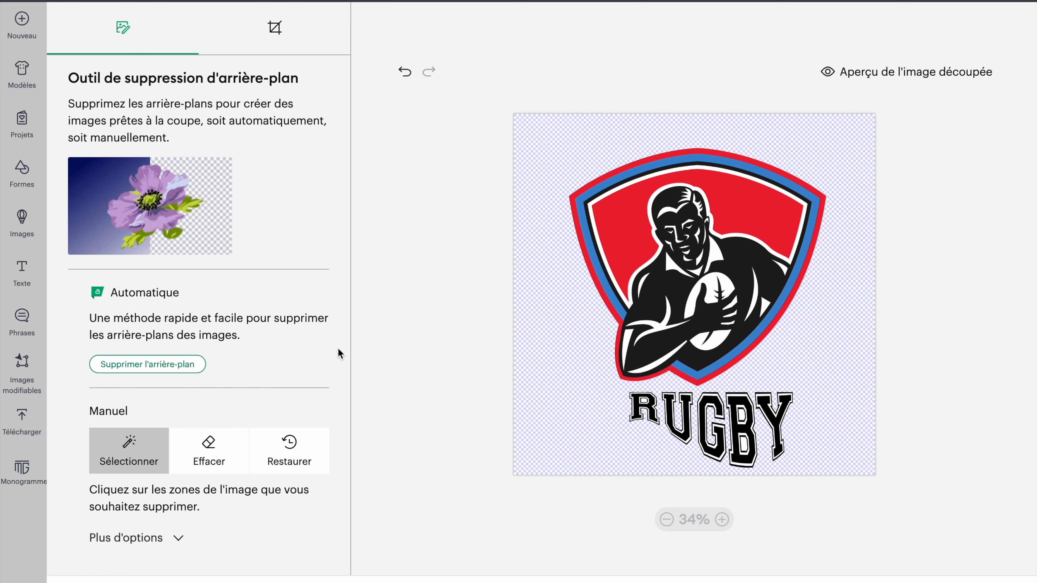
pyautogui.click(583, 199)
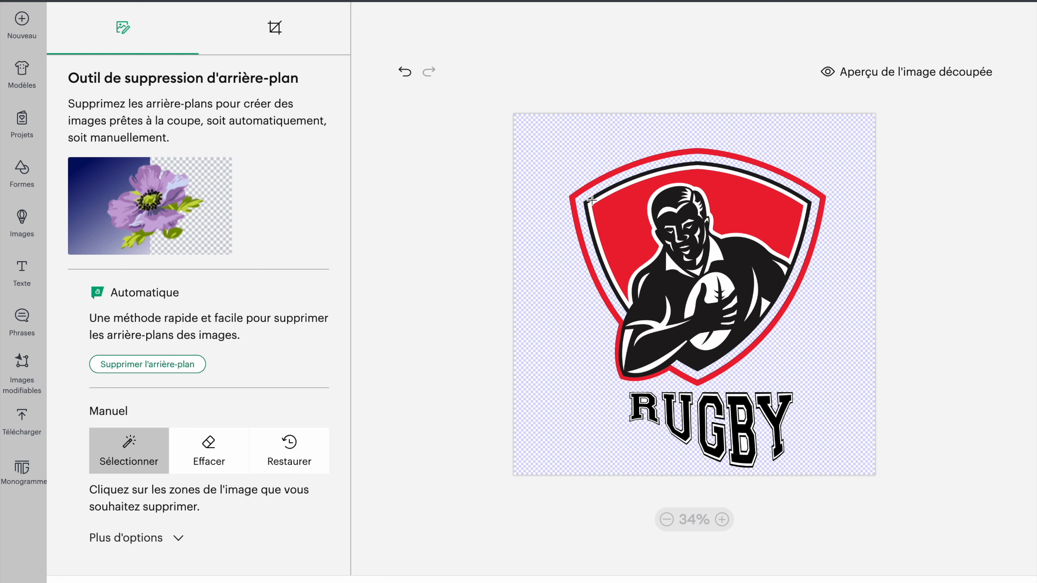
pyautogui.click(590, 199)
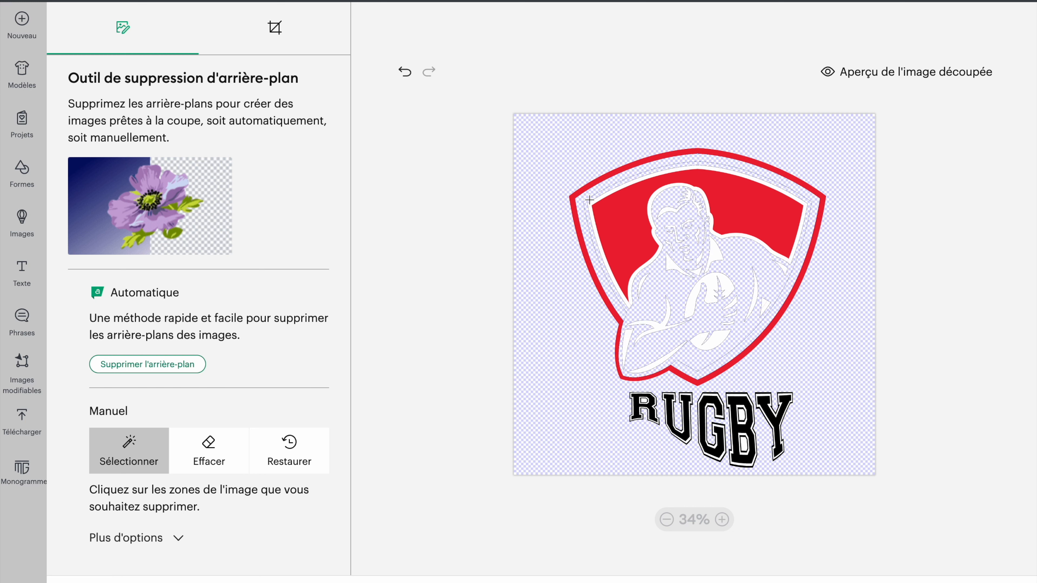
pyautogui.click(593, 203)
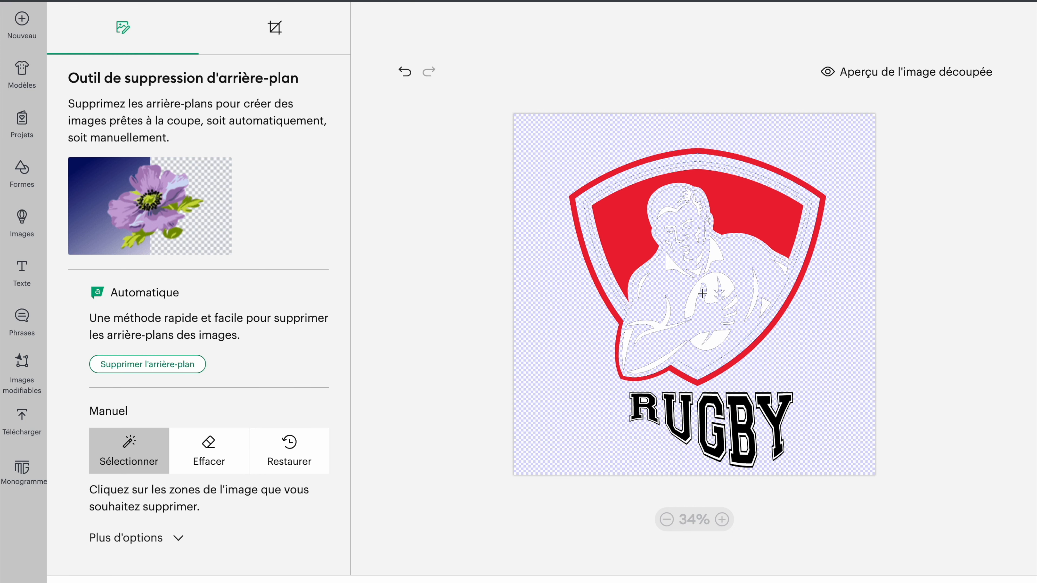
# Erase the player's remaining white details and the thin lines along the upper edge between the two red shield areas
pyautogui.click(211, 461)
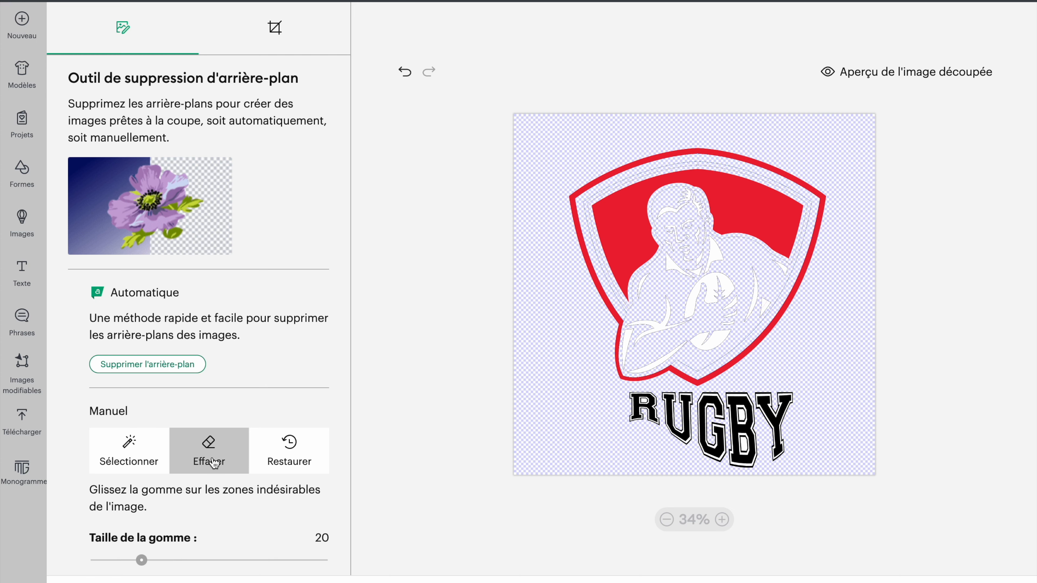
pyautogui.moveTo(680, 208)
pyautogui.mouseDown()
pyautogui.moveTo(665, 225)
pyautogui.moveTo(657, 201)
pyautogui.moveTo(665, 231)
pyautogui.moveTo(695, 234)
pyautogui.moveTo(677, 235)
pyautogui.moveTo(679, 222)
pyautogui.moveTo(696, 240)
pyautogui.moveTo(694, 273)
pyautogui.moveTo(680, 292)
pyautogui.moveTo(666, 289)
pyautogui.moveTo(711, 272)
pyautogui.moveTo(730, 288)
pyautogui.moveTo(702, 322)
pyautogui.moveTo(678, 311)
pyautogui.moveTo(717, 271)
pyautogui.moveTo(719, 292)
pyautogui.moveTo(709, 292)
pyautogui.moveTo(717, 252)
pyautogui.moveTo(708, 241)
pyautogui.moveTo(722, 256)
pyautogui.moveTo(701, 260)
pyautogui.moveTo(697, 208)
pyautogui.moveTo(681, 193)
pyautogui.moveTo(698, 197)
pyautogui.moveTo(708, 239)
pyautogui.moveTo(671, 266)
pyautogui.moveTo(680, 232)
pyautogui.moveTo(666, 260)
pyautogui.moveTo(669, 244)
pyautogui.moveTo(686, 256)
pyautogui.moveTo(683, 208)
pyautogui.moveTo(685, 239)
pyautogui.moveTo(636, 298)
pyautogui.moveTo(637, 314)
pyautogui.moveTo(677, 320)
pyautogui.moveTo(659, 336)
pyautogui.moveTo(649, 333)
pyautogui.moveTo(675, 307)
pyautogui.moveTo(637, 335)
pyautogui.moveTo(644, 323)
pyautogui.moveTo(626, 352)
pyautogui.moveTo(626, 330)
pyautogui.moveTo(629, 364)
pyautogui.moveTo(715, 338)
pyautogui.moveTo(683, 332)
pyautogui.moveTo(697, 347)
pyautogui.moveTo(716, 343)
pyautogui.moveTo(728, 296)
pyautogui.moveTo(731, 306)
pyautogui.moveTo(754, 275)
pyautogui.moveTo(741, 312)
pyautogui.moveTo(771, 301)
pyautogui.moveTo(762, 297)
pyautogui.moveTo(781, 275)
pyautogui.mouseUp()
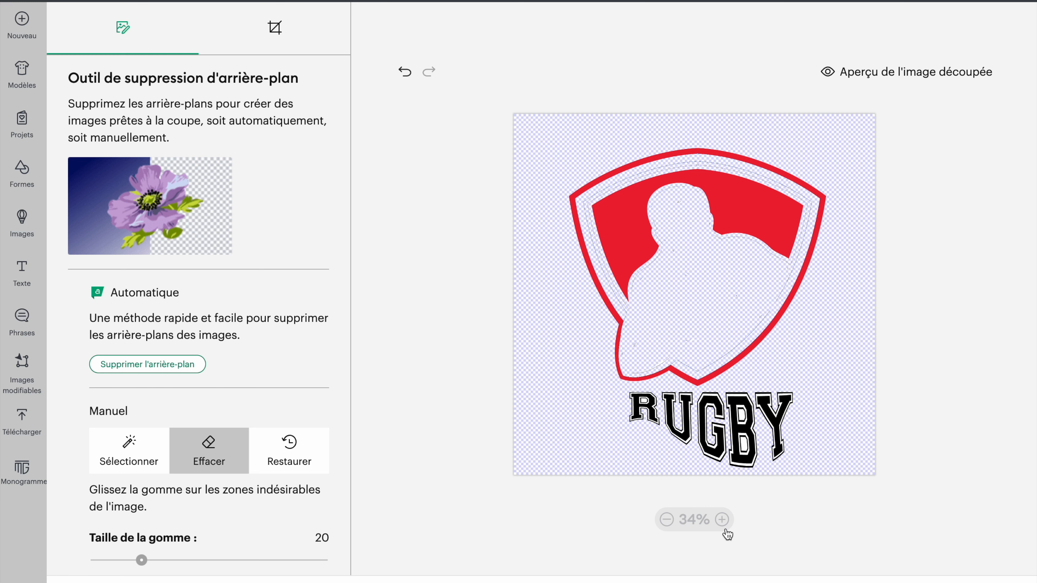
pyautogui.click(721, 519)
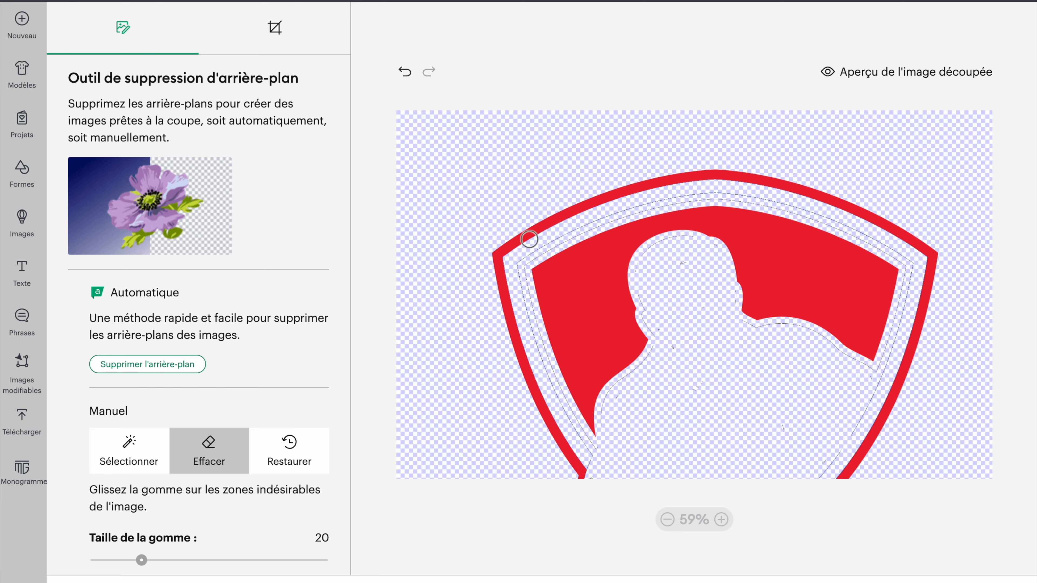
pyautogui.moveTo(521, 260)
pyautogui.mouseDown()
pyautogui.moveTo(635, 207)
pyautogui.moveTo(695, 197)
pyautogui.moveTo(794, 207)
pyautogui.moveTo(903, 257)
pyautogui.moveTo(908, 284)
pyautogui.moveTo(885, 351)
pyautogui.mouseUp()
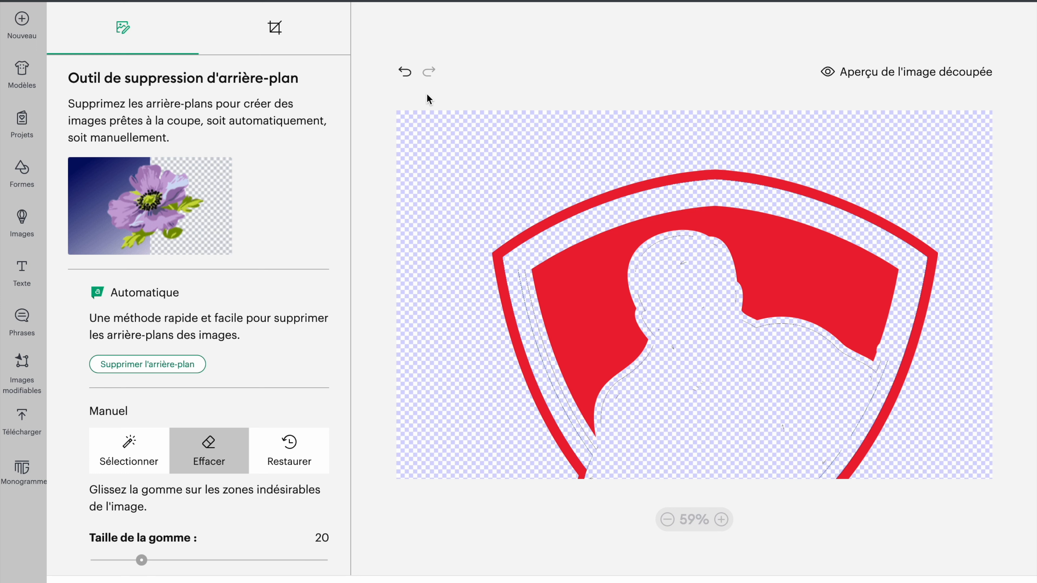
# Erase the thin lines along both sides of the shield's upper half and the stray specks inside it
pyautogui.click(403, 79)
pyautogui.moveTo(876, 369); pyautogui.dragTo(885, 367)
pyautogui.moveTo(874, 382)
pyautogui.mouseDown()
pyautogui.moveTo(835, 450)
pyautogui.moveTo(856, 423)
pyautogui.mouseUp()
pyautogui.moveTo(814, 337); pyautogui.dragTo(745, 337)
pyautogui.moveTo(677, 246)
pyautogui.mouseDown()
pyautogui.moveTo(645, 259)
pyautogui.moveTo(677, 245)
pyautogui.moveTo(683, 255)
pyautogui.moveTo(684, 292)
pyautogui.moveTo(646, 301)
pyautogui.moveTo(653, 329)
pyautogui.moveTo(678, 348)
pyautogui.moveTo(673, 335)
pyautogui.mouseUp()
pyautogui.moveTo(550, 378); pyautogui.dragTo(549, 366)
pyautogui.click(537, 332)
pyautogui.click(533, 323)
pyautogui.click(522, 277)
pyautogui.moveTo(564, 411); pyautogui.dragTo(612, 464)
pyautogui.click(605, 420)
pyautogui.moveTo(610, 402)
pyautogui.mouseDown()
pyautogui.moveTo(629, 383)
pyautogui.moveTo(613, 398)
pyautogui.moveTo(662, 347)
pyautogui.moveTo(612, 408)
pyautogui.mouseUp()
# Erase the thin lines in the lower part of the shield and all of the RUGBY lettering beneath it
pyautogui.scroll(-5, 612, 408)
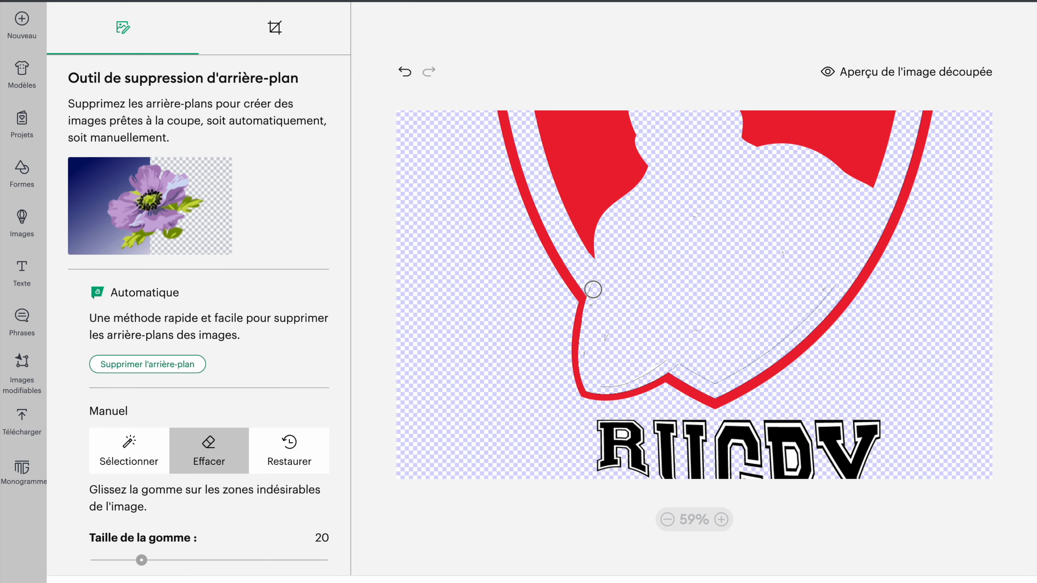
pyautogui.moveTo(596, 307)
pyautogui.mouseDown()
pyautogui.moveTo(617, 351)
pyautogui.moveTo(692, 331)
pyautogui.moveTo(764, 287)
pyautogui.moveTo(764, 255)
pyautogui.moveTo(829, 280)
pyautogui.moveTo(736, 364)
pyautogui.moveTo(699, 372)
pyautogui.moveTo(657, 360)
pyautogui.moveTo(604, 384)
pyautogui.moveTo(629, 376)
pyautogui.moveTo(629, 355)
pyautogui.mouseUp()
pyautogui.moveTo(594, 427)
pyautogui.mouseDown()
pyautogui.moveTo(737, 428)
pyautogui.moveTo(849, 416)
pyautogui.moveTo(819, 427)
pyautogui.moveTo(730, 420)
pyautogui.moveTo(929, 426)
pyautogui.moveTo(689, 453)
pyautogui.moveTo(843, 431)
pyautogui.moveTo(764, 460)
pyautogui.moveTo(852, 454)
pyautogui.moveTo(841, 462)
pyautogui.moveTo(762, 472)
pyautogui.moveTo(907, 461)
pyautogui.moveTo(879, 420)
pyautogui.moveTo(848, 468)
pyautogui.moveTo(883, 439)
pyautogui.moveTo(852, 476)
pyautogui.moveTo(860, 438)
pyautogui.moveTo(844, 467)
pyautogui.moveTo(798, 485)
pyautogui.moveTo(739, 483)
pyautogui.moveTo(825, 475)
pyautogui.moveTo(692, 457)
pyautogui.moveTo(786, 441)
pyautogui.moveTo(741, 461)
pyautogui.moveTo(769, 465)
pyautogui.moveTo(661, 463)
pyautogui.moveTo(717, 473)
pyautogui.moveTo(653, 478)
pyautogui.moveTo(669, 478)
pyautogui.moveTo(667, 443)
pyautogui.moveTo(654, 445)
pyautogui.moveTo(722, 437)
pyautogui.moveTo(615, 457)
pyautogui.moveTo(606, 442)
pyautogui.moveTo(660, 435)
pyautogui.moveTo(611, 461)
pyautogui.moveTo(629, 477)
pyautogui.moveTo(639, 444)
pyautogui.moveTo(679, 452)
pyautogui.moveTo(575, 470)
pyautogui.moveTo(594, 435)
pyautogui.moveTo(598, 471)
pyautogui.moveTo(637, 449)
pyautogui.mouseUp()
pyautogui.click(667, 519)
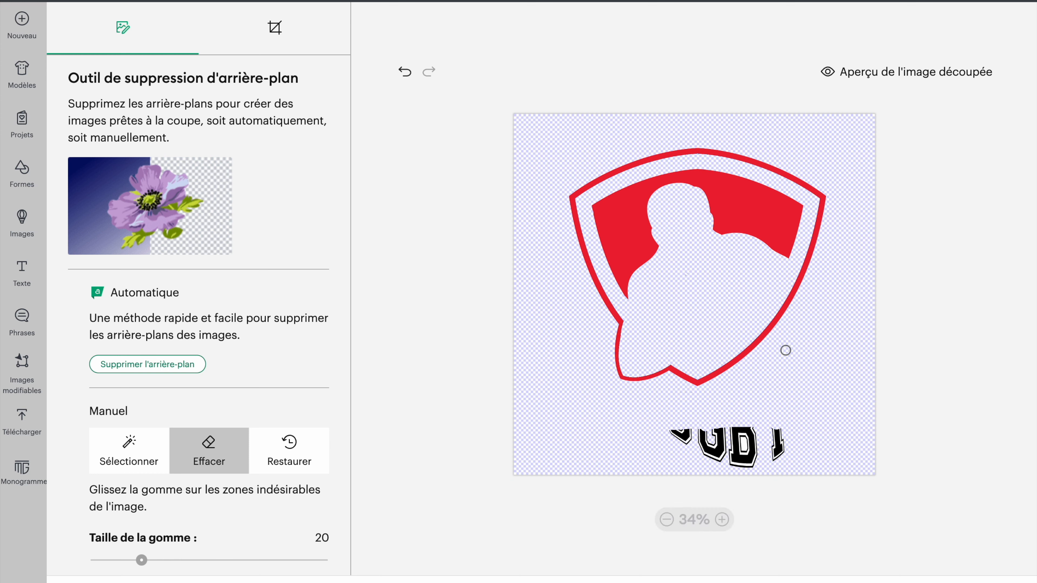
pyautogui.moveTo(672, 428)
pyautogui.mouseDown()
pyautogui.moveTo(789, 439)
pyautogui.moveTo(687, 454)
pyautogui.moveTo(771, 463)
pyautogui.moveTo(690, 441)
pyautogui.mouseUp()
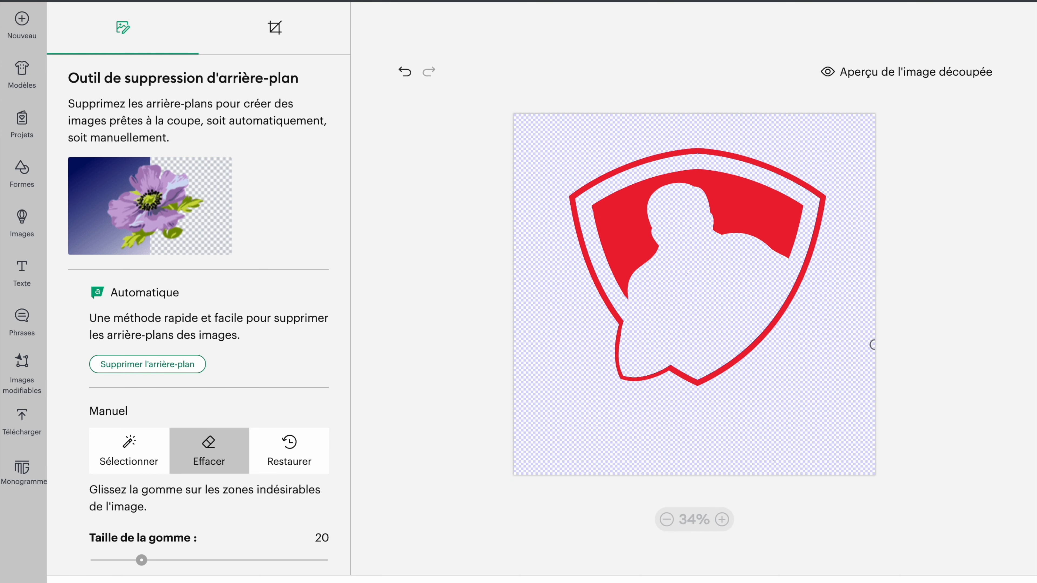
# Show the cut image preview and erase the leftover specks inside and below the shield
pyautogui.click(940, 76)
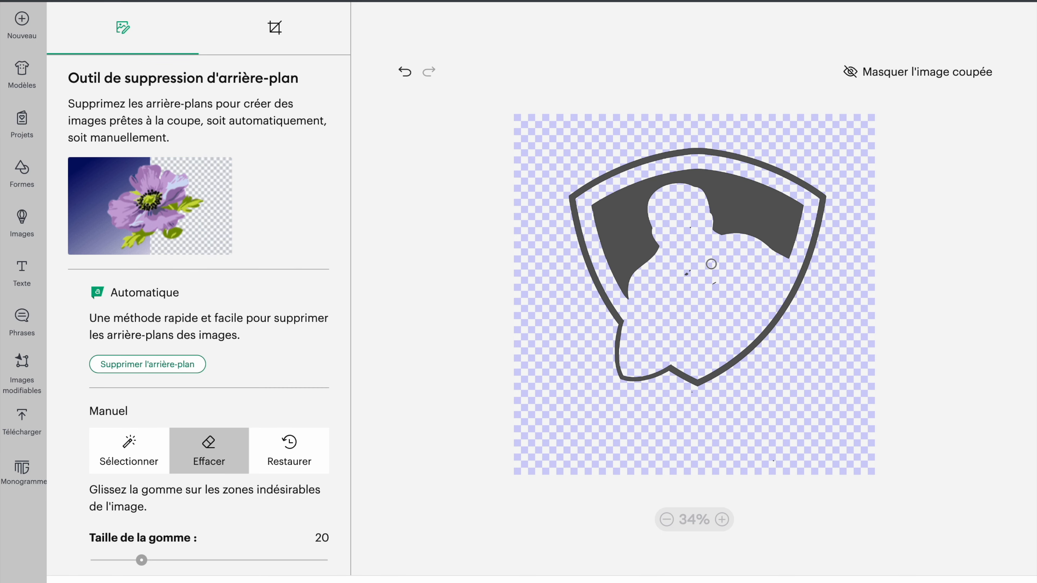
pyautogui.moveTo(688, 272)
pyautogui.mouseDown()
pyautogui.moveTo(725, 287)
pyautogui.moveTo(700, 265)
pyautogui.moveTo(689, 224)
pyautogui.mouseUp()
pyautogui.click(721, 518)
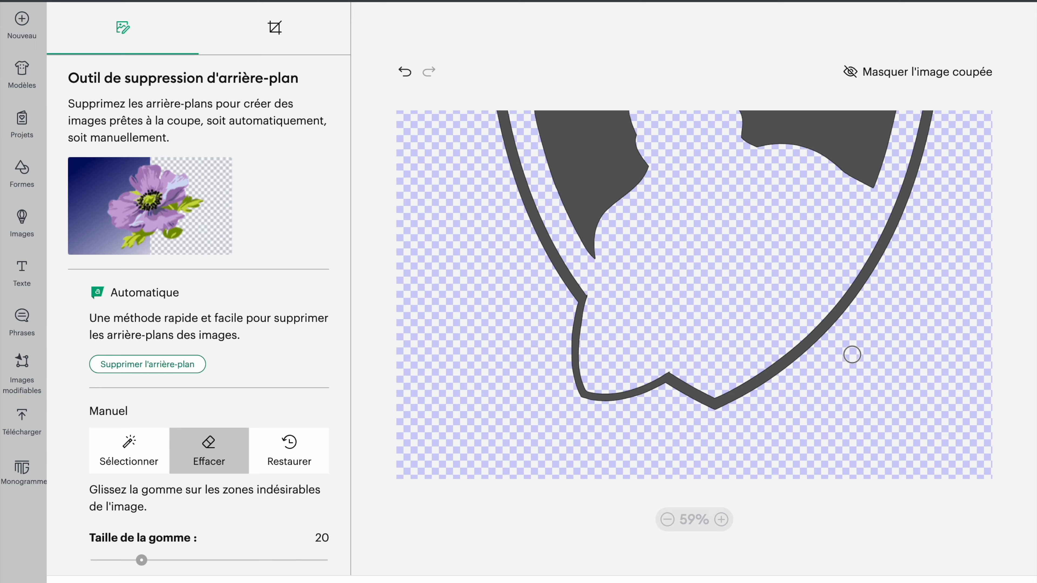
pyautogui.scroll(5, 854, 367)
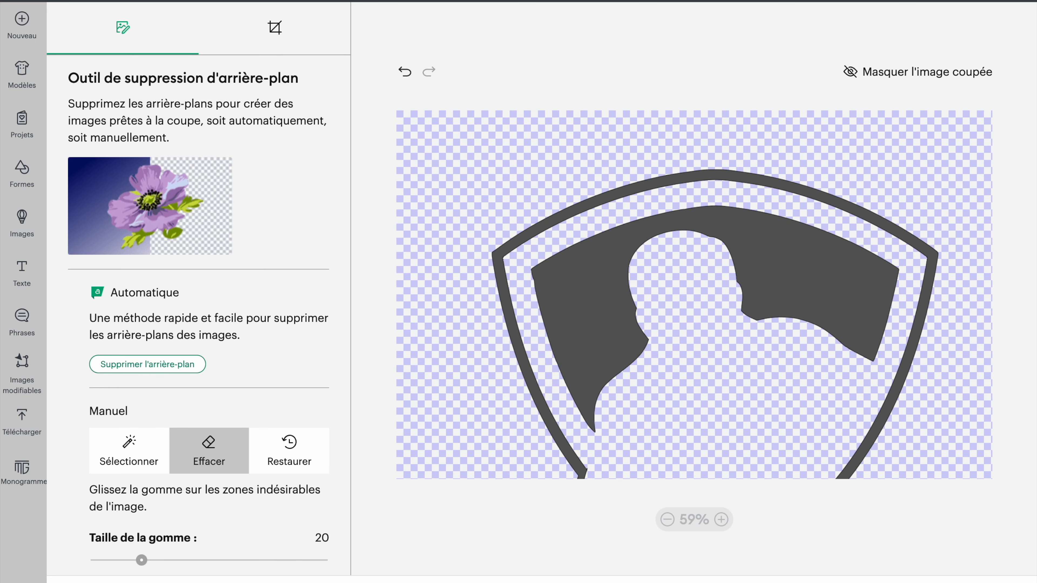
pyautogui.scroll(-8, 852, 389)
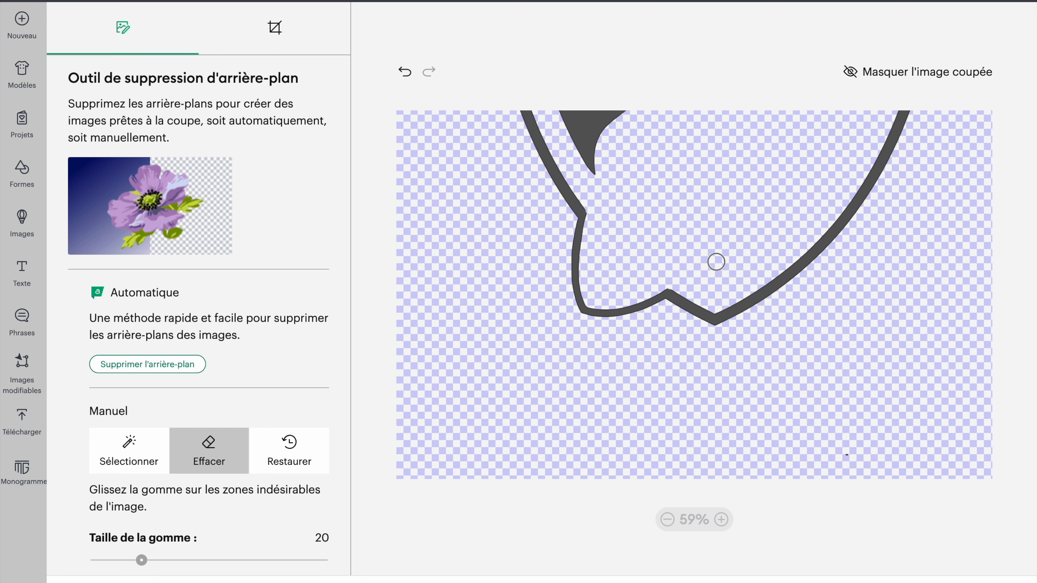
pyautogui.scroll(2, 762, 251)
pyautogui.scroll(-2, 763, 251)
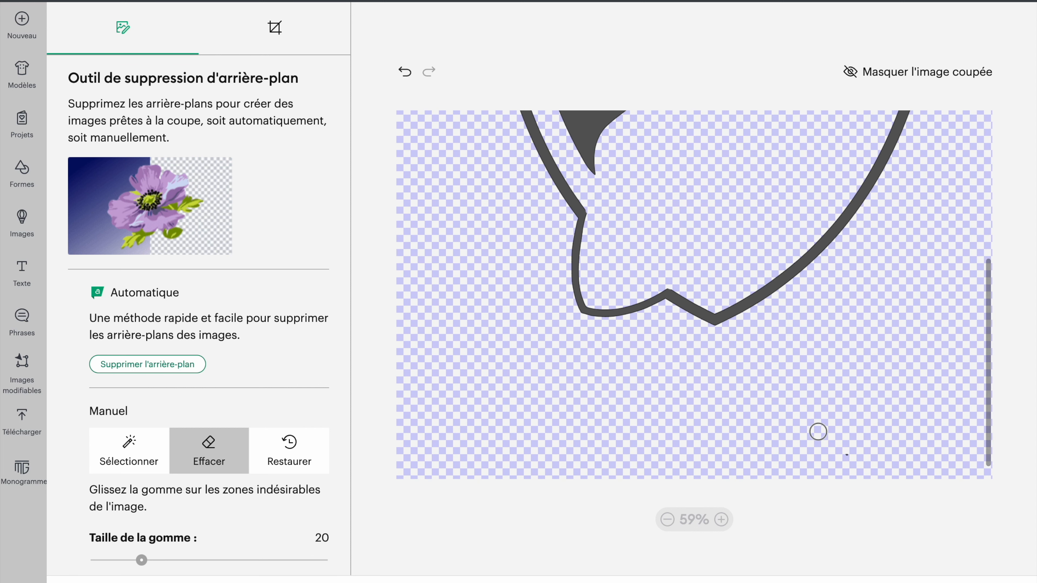
pyautogui.scroll(5, 849, 456)
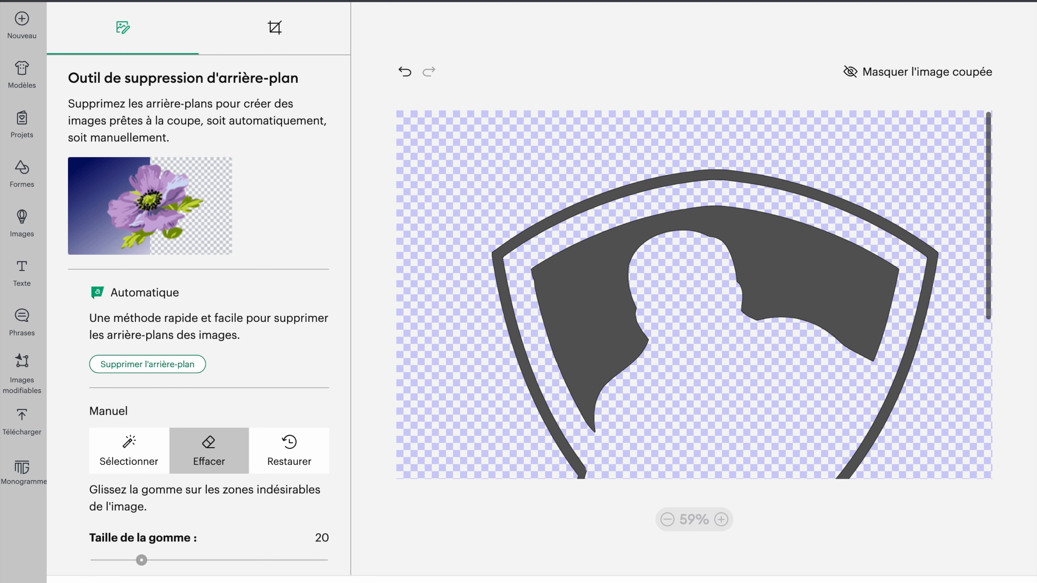
pyautogui.click(928, 74)
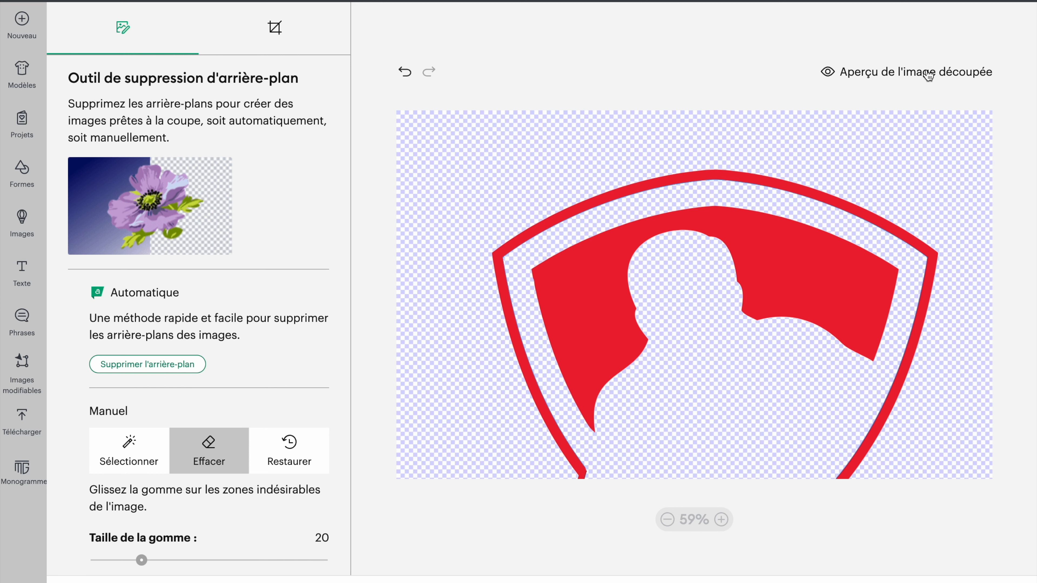
pyautogui.click(928, 74)
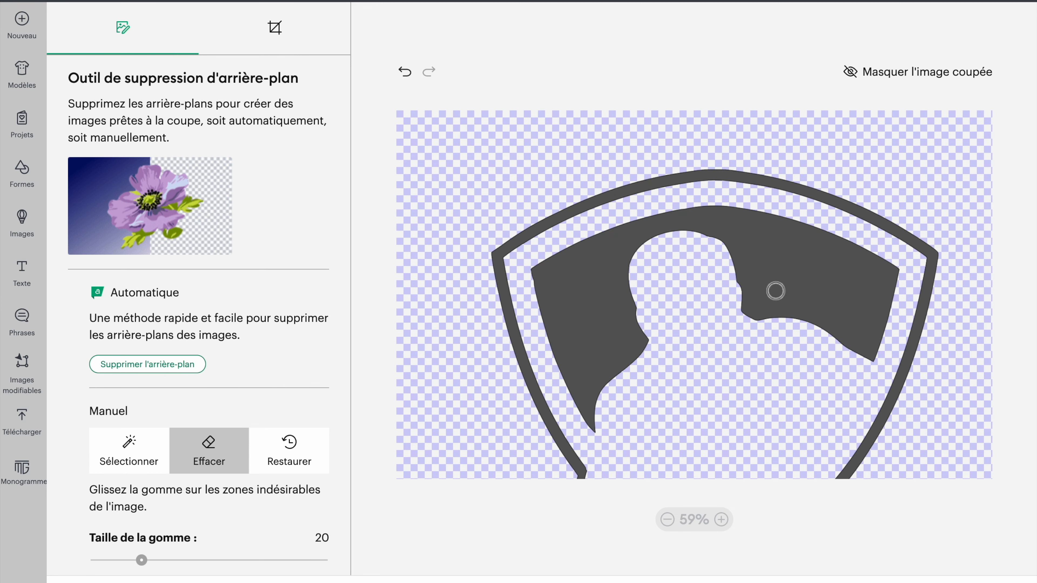
pyautogui.click(667, 519)
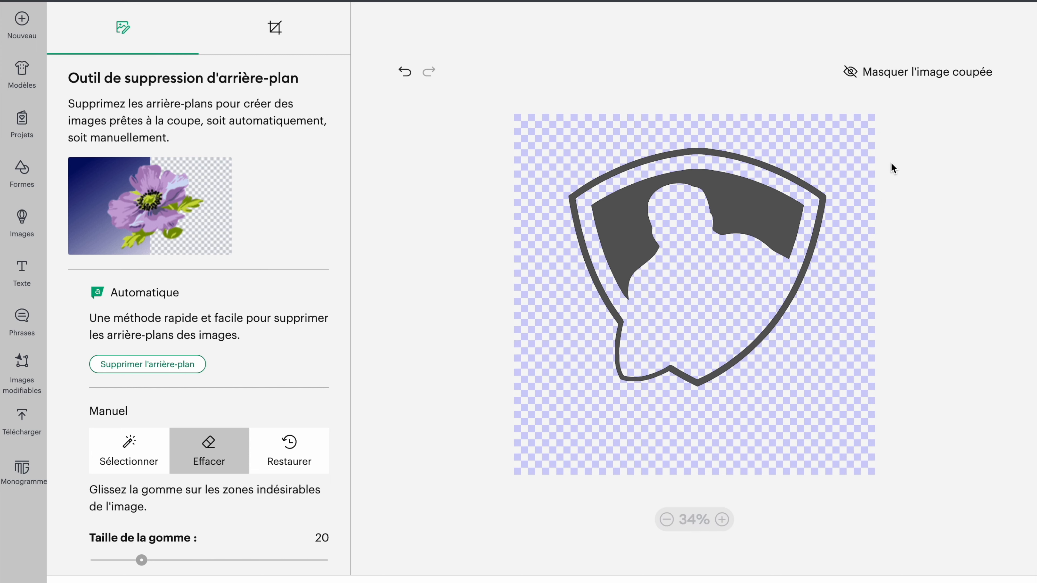
# Upload the red layer as a cut image named "couleur rouge rugby" in the TSHIRT collection
pyautogui.click(950, 580)
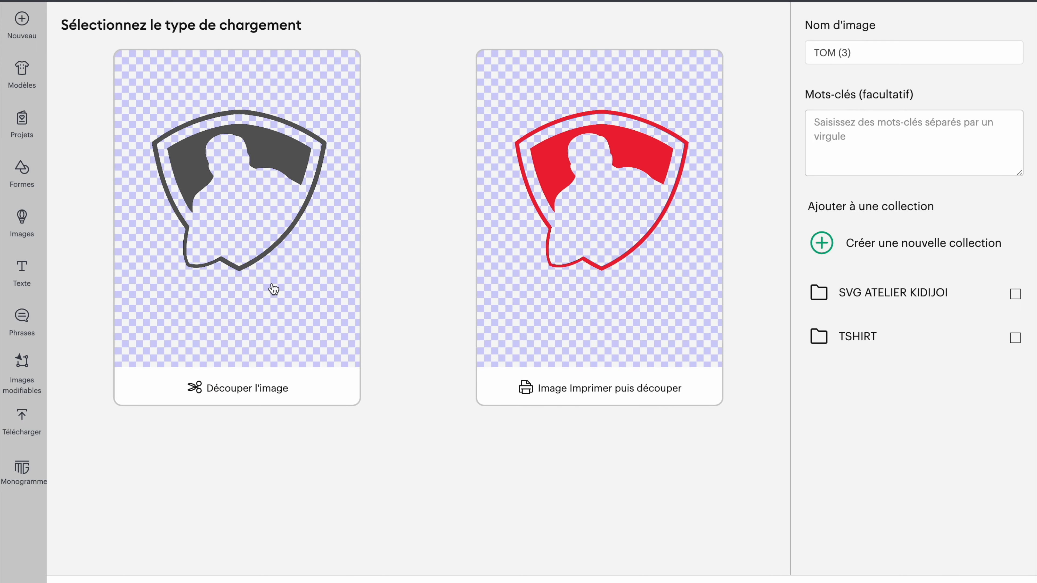
pyautogui.click(273, 278)
pyautogui.moveTo(857, 50); pyautogui.dragTo(789, 49)
pyautogui.write('couleur rouge rugby')
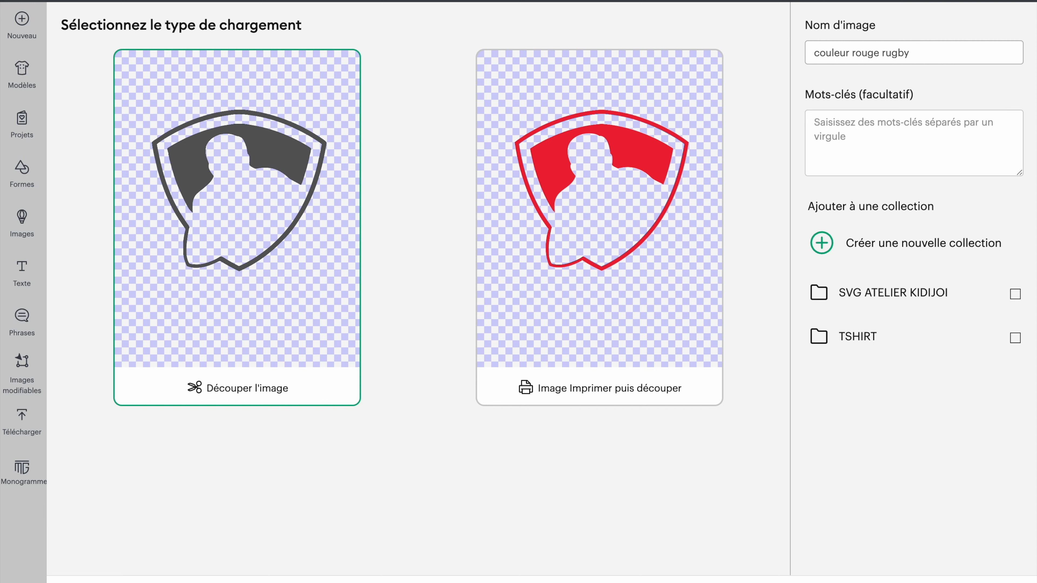
pyautogui.click(880, 341)
pyautogui.click(956, 581)
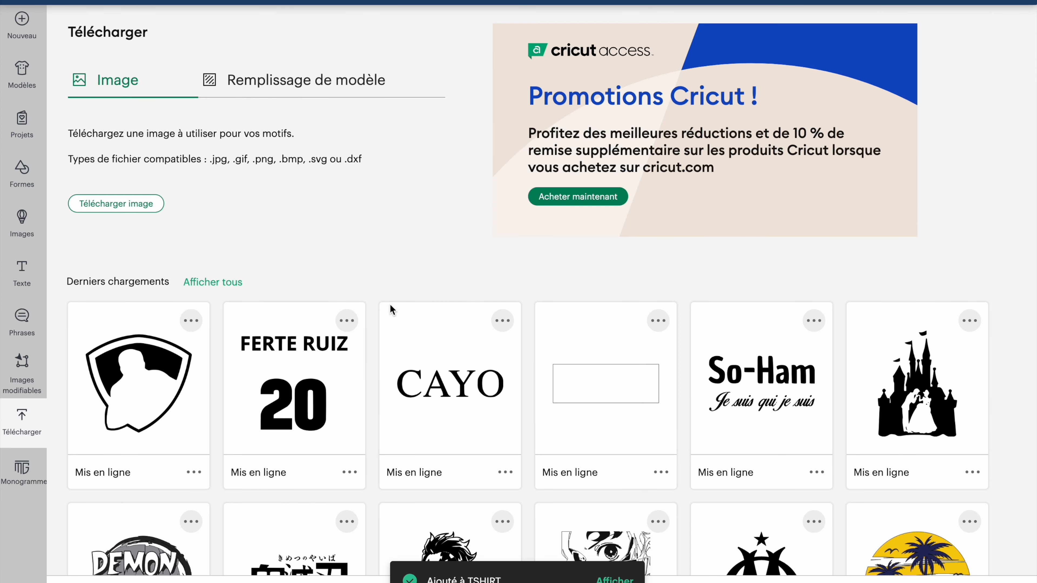
# Load TOM (3).png from the Téléchargements folder again as a complex image and continue to background removal
pyautogui.click(146, 204)
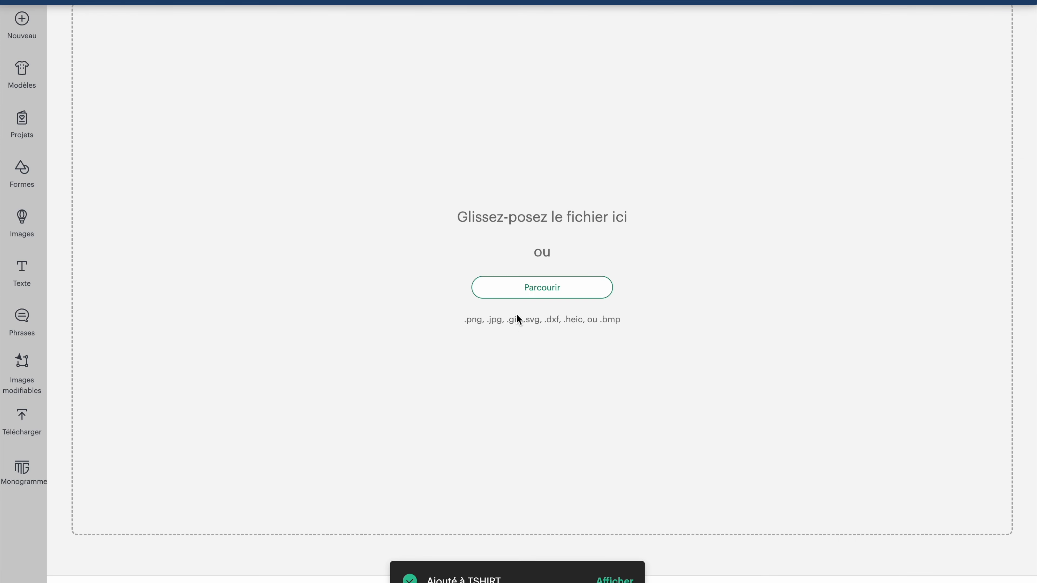
pyautogui.click(523, 295)
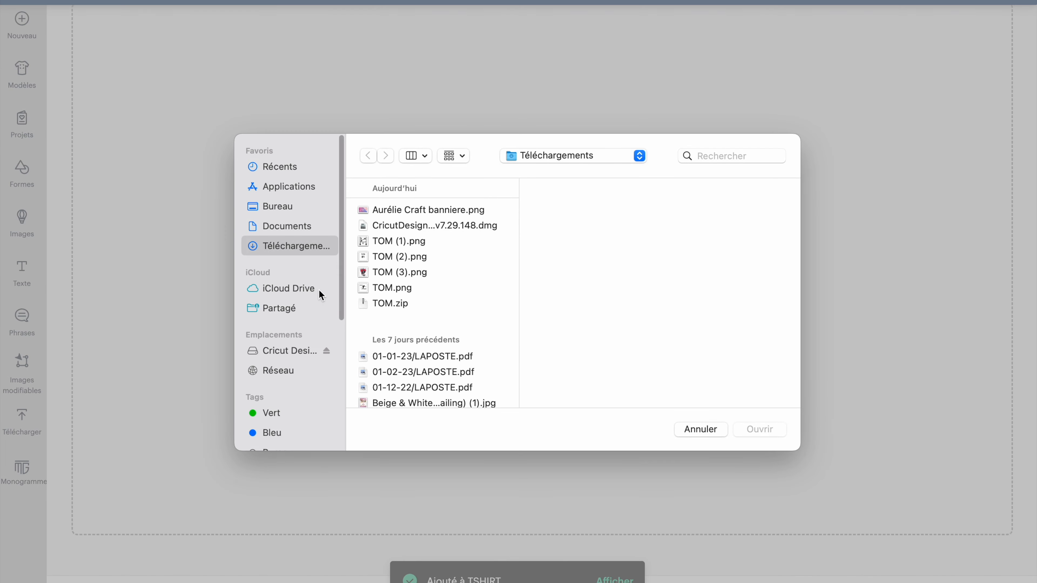
pyautogui.click(388, 271)
pyautogui.click(773, 430)
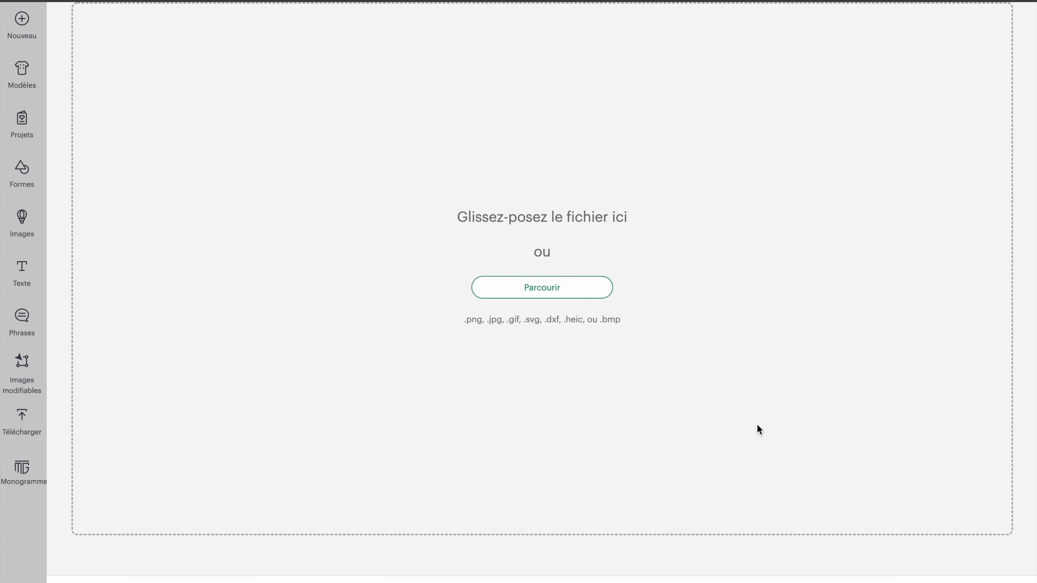
pyautogui.click(685, 347)
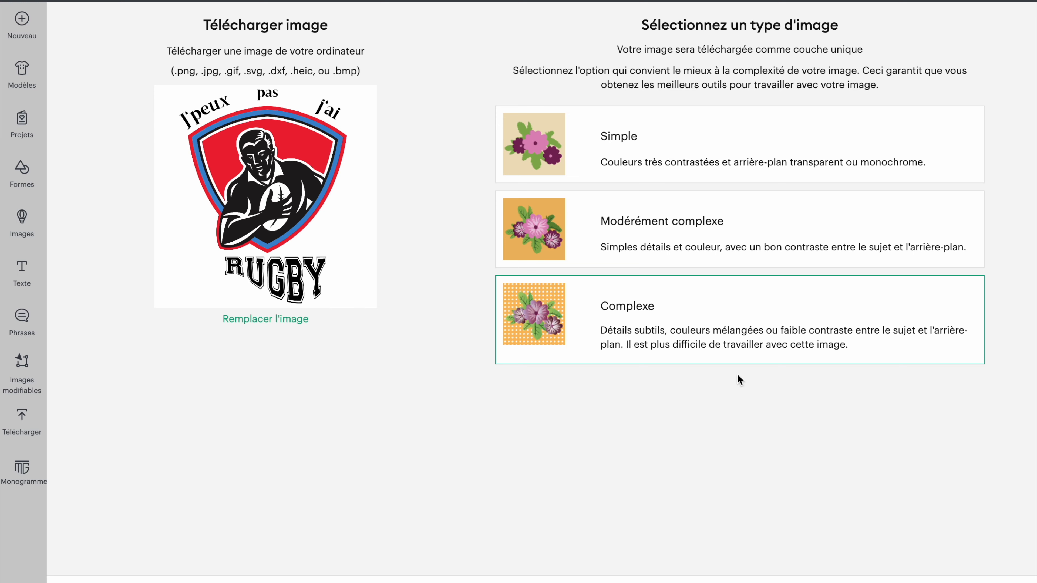
pyautogui.click(990, 582)
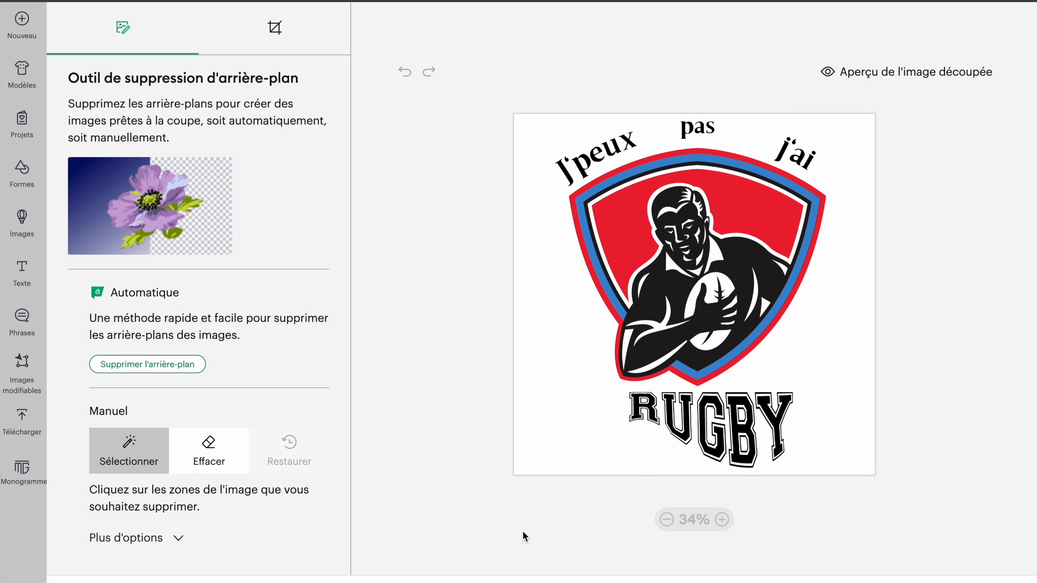
# Remove the white background, the red border and fill, the black areas and the white inner outline around the blue band
pyautogui.click(549, 250)
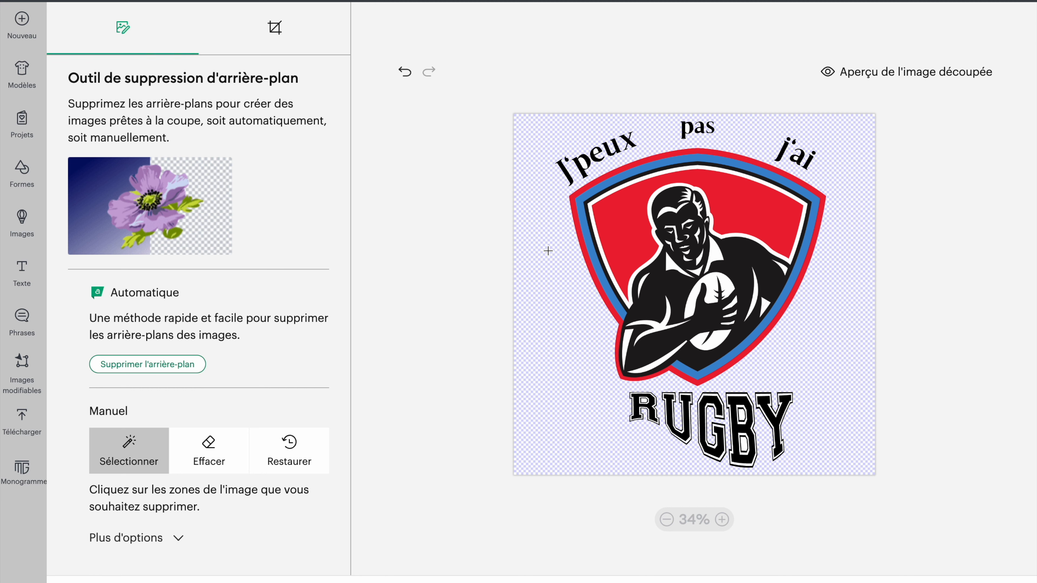
pyautogui.click(573, 196)
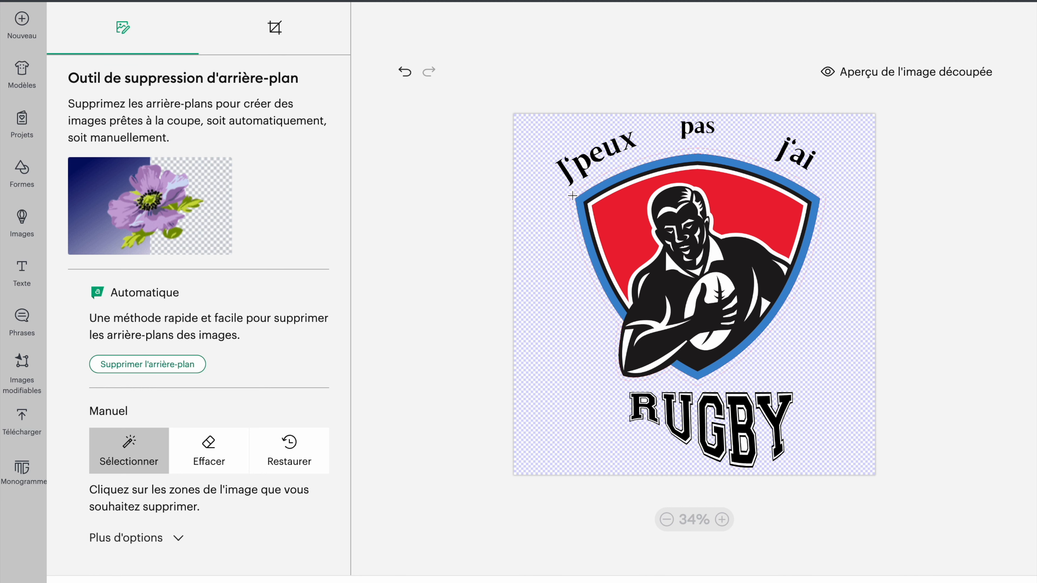
pyautogui.click(629, 222)
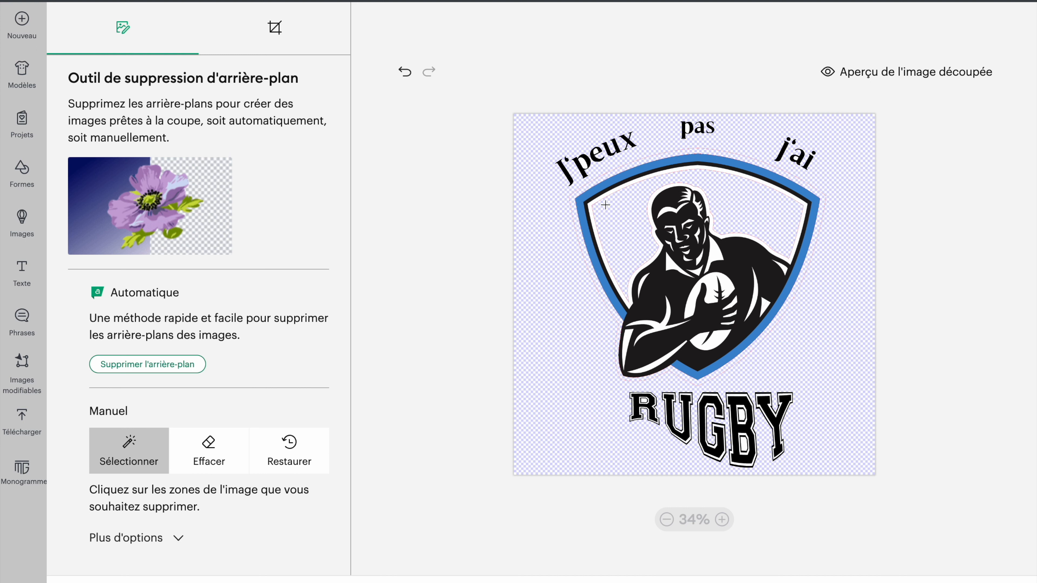
pyautogui.click(589, 200)
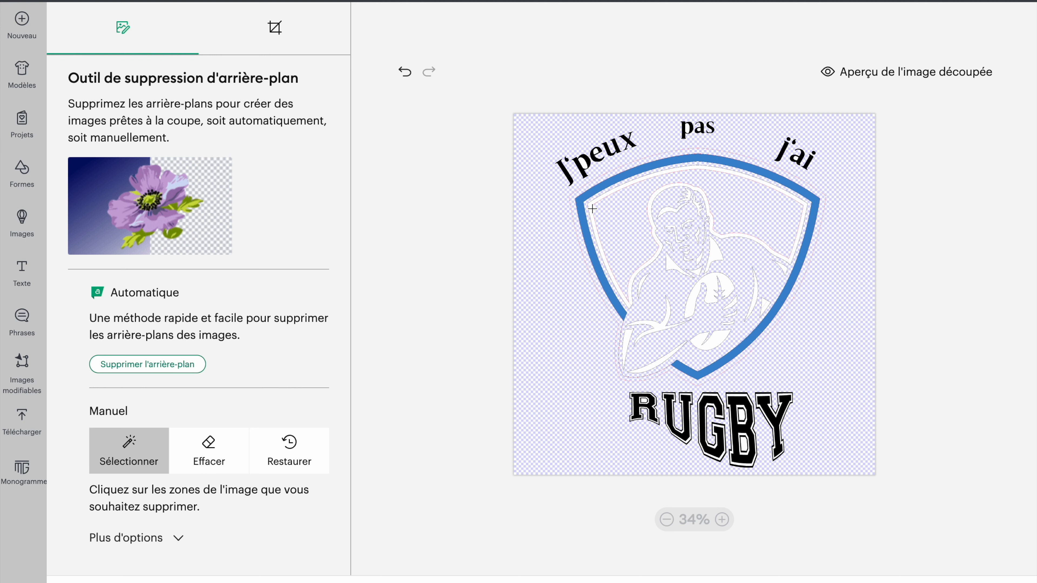
pyautogui.click(590, 207)
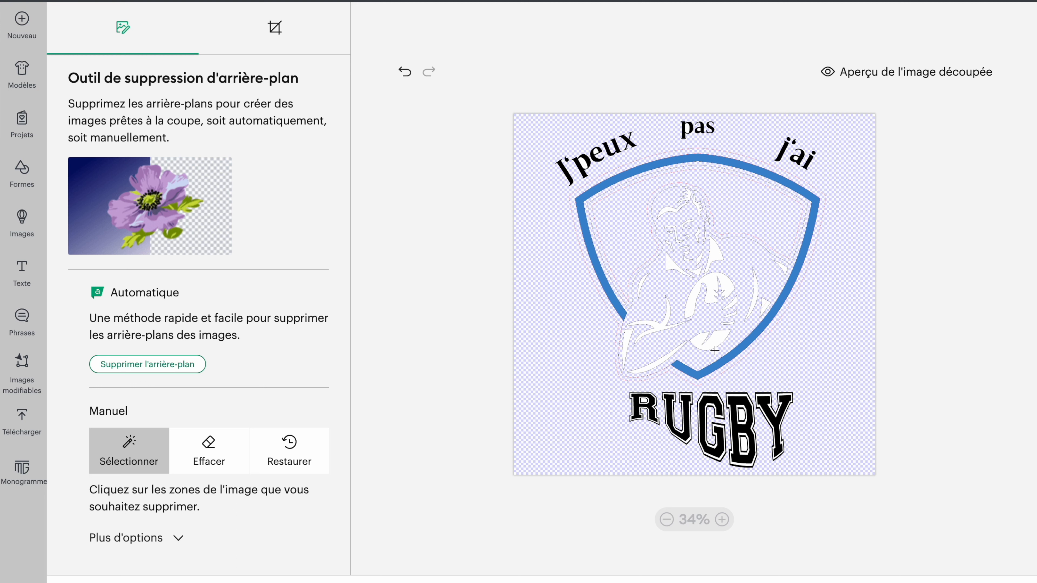
# Erase the RUGBY lettering, the white remnants of the player and the upper slogan with an eraser size of 41
pyautogui.click(212, 470)
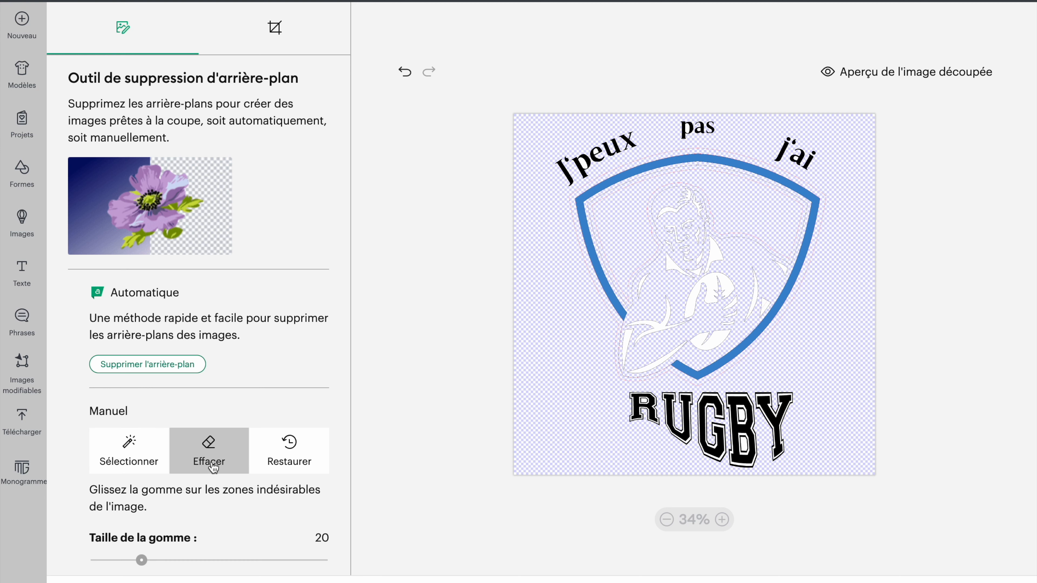
pyautogui.click(188, 563)
pyautogui.moveTo(655, 433)
pyautogui.mouseDown()
pyautogui.moveTo(625, 409)
pyautogui.moveTo(730, 394)
pyautogui.moveTo(669, 412)
pyautogui.moveTo(782, 413)
pyautogui.moveTo(632, 438)
pyautogui.moveTo(748, 443)
pyautogui.moveTo(669, 449)
pyautogui.moveTo(780, 460)
pyautogui.moveTo(665, 443)
pyautogui.moveTo(625, 401)
pyautogui.moveTo(644, 391)
pyautogui.mouseUp()
pyautogui.moveTo(663, 350)
pyautogui.mouseDown()
pyautogui.moveTo(617, 390)
pyautogui.moveTo(639, 368)
pyautogui.moveTo(610, 349)
pyautogui.moveTo(706, 278)
pyautogui.moveTo(667, 314)
pyautogui.moveTo(749, 286)
pyautogui.moveTo(671, 334)
pyautogui.moveTo(666, 324)
pyautogui.moveTo(752, 285)
pyautogui.moveTo(725, 312)
pyautogui.moveTo(747, 306)
pyautogui.moveTo(729, 326)
pyautogui.moveTo(678, 345)
pyautogui.moveTo(718, 338)
pyautogui.moveTo(719, 327)
pyautogui.moveTo(693, 237)
pyautogui.moveTo(718, 262)
pyautogui.moveTo(695, 273)
pyautogui.moveTo(685, 264)
pyautogui.moveTo(685, 230)
pyautogui.moveTo(634, 243)
pyautogui.moveTo(666, 217)
pyautogui.moveTo(696, 214)
pyautogui.moveTo(643, 220)
pyautogui.moveTo(698, 191)
pyautogui.moveTo(663, 223)
pyautogui.moveTo(710, 184)
pyautogui.moveTo(742, 226)
pyautogui.moveTo(710, 251)
pyautogui.moveTo(694, 233)
pyautogui.moveTo(758, 226)
pyautogui.moveTo(765, 264)
pyautogui.moveTo(778, 248)
pyautogui.moveTo(771, 292)
pyautogui.mouseUp()
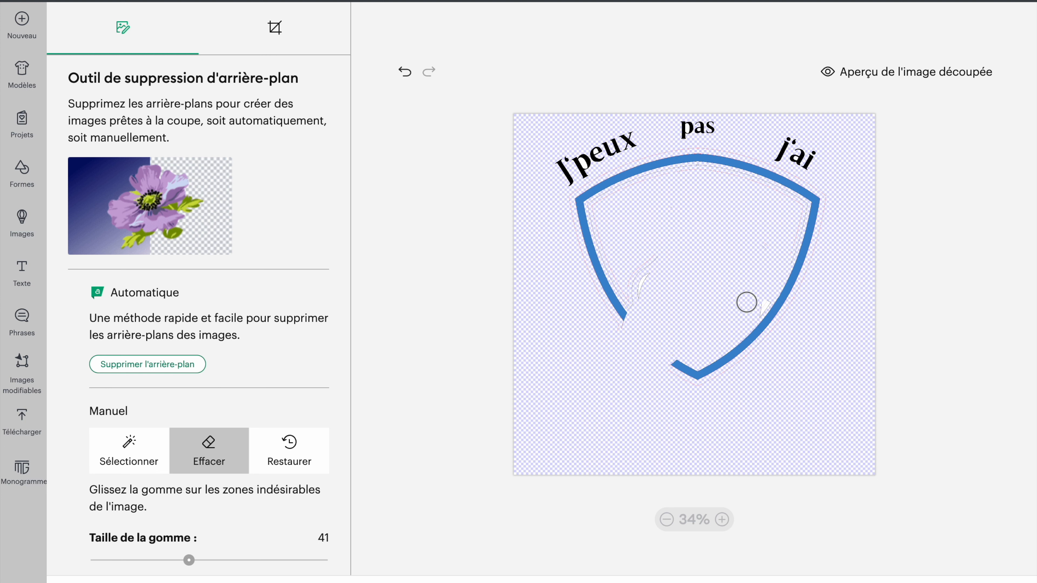
pyautogui.moveTo(760, 302)
pyautogui.mouseDown()
pyautogui.moveTo(652, 301)
pyautogui.moveTo(632, 264)
pyautogui.moveTo(650, 294)
pyautogui.moveTo(645, 283)
pyautogui.mouseUp()
pyautogui.moveTo(584, 170)
pyautogui.mouseDown()
pyautogui.moveTo(614, 141)
pyautogui.moveTo(517, 202)
pyautogui.mouseUp()
pyautogui.moveTo(571, 153)
pyautogui.mouseDown()
pyautogui.moveTo(688, 119)
pyautogui.moveTo(798, 143)
pyautogui.moveTo(765, 141)
pyautogui.moveTo(806, 161)
pyautogui.moveTo(777, 156)
pyautogui.moveTo(715, 107)
pyautogui.moveTo(677, 131)
pyautogui.mouseUp()
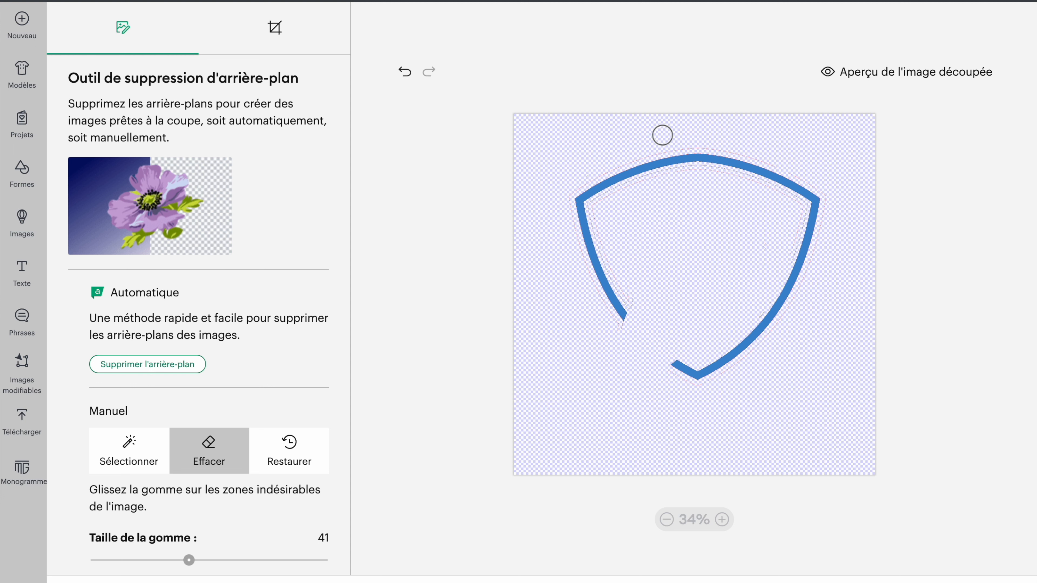
# Show the cut image preview and erase the thin outer outline along the shield's top and right side, plus stray specks
pyautogui.click(941, 75)
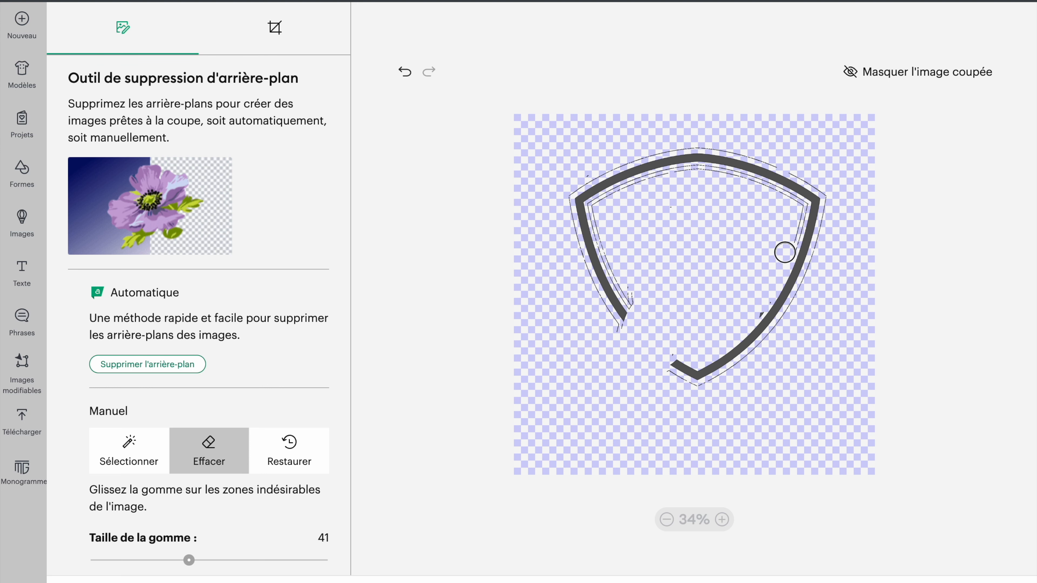
pyautogui.click(722, 519)
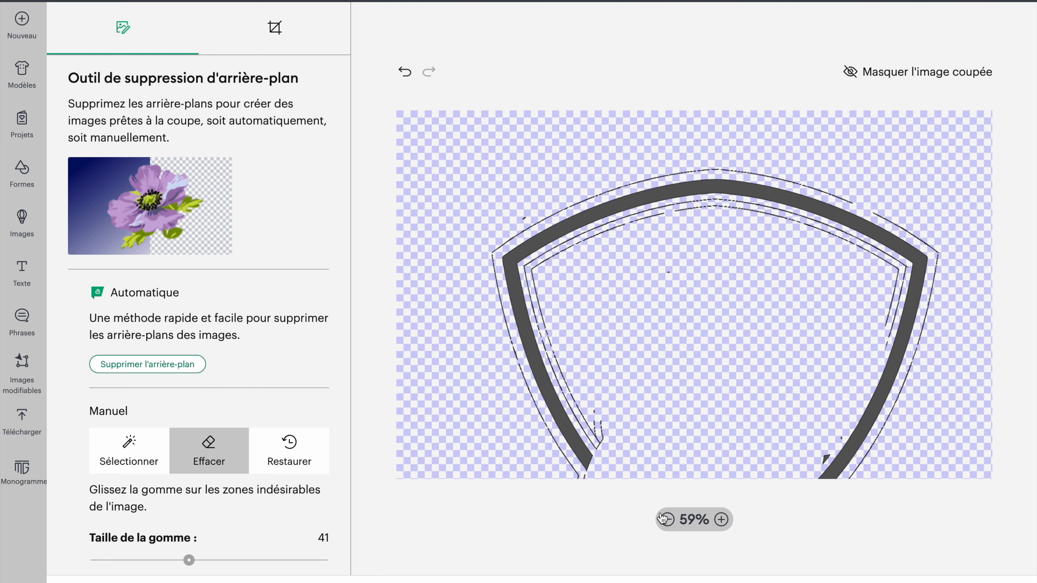
pyautogui.moveTo(615, 440)
pyautogui.mouseDown()
pyautogui.moveTo(597, 417)
pyautogui.moveTo(605, 432)
pyautogui.mouseUp()
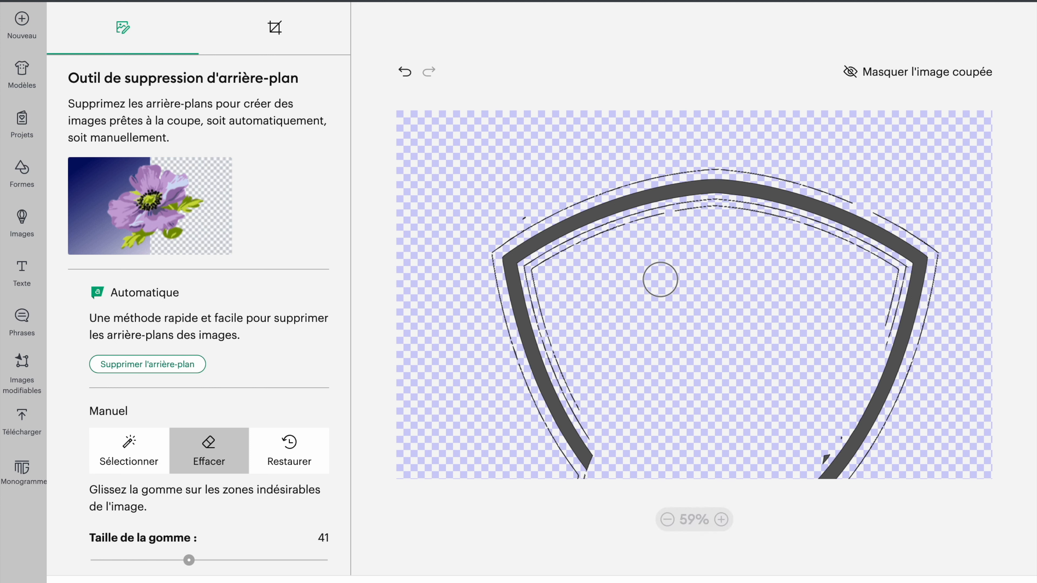
pyautogui.moveTo(514, 204)
pyautogui.mouseDown()
pyautogui.moveTo(518, 213)
pyautogui.moveTo(489, 244)
pyautogui.moveTo(588, 180)
pyautogui.moveTo(701, 155)
pyautogui.moveTo(747, 155)
pyautogui.moveTo(867, 193)
pyautogui.mouseUp()
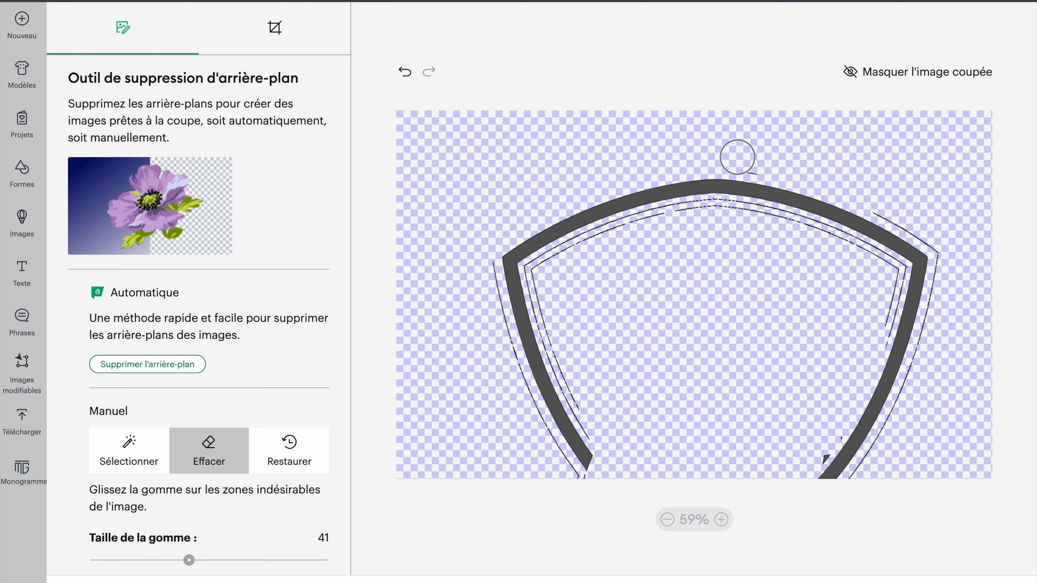
pyautogui.moveTo(748, 157)
pyautogui.mouseDown()
pyautogui.moveTo(780, 157)
pyautogui.moveTo(894, 202)
pyautogui.moveTo(942, 237)
pyautogui.moveTo(882, 201)
pyautogui.mouseUp()
pyautogui.moveTo(966, 248)
pyautogui.mouseDown()
pyautogui.moveTo(952, 253)
pyautogui.moveTo(934, 338)
pyautogui.moveTo(869, 474)
pyautogui.mouseUp()
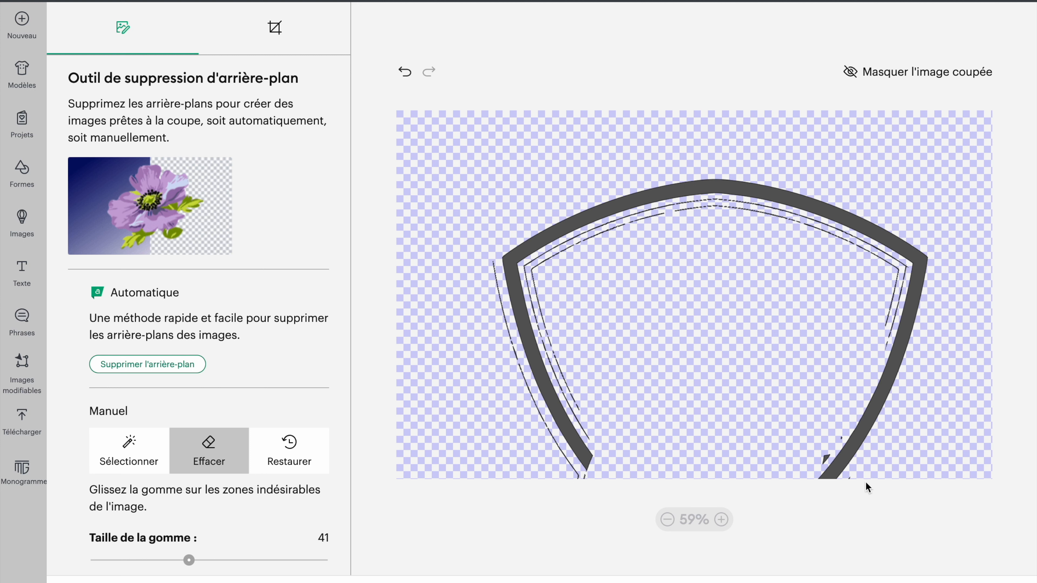
# Erase the thin inner outlines and specks inside the shield, working from the lower right around to the left side
pyautogui.click(829, 435)
pyautogui.click(872, 339)
pyautogui.moveTo(872, 339)
pyautogui.mouseDown()
pyautogui.moveTo(882, 305)
pyautogui.moveTo(874, 341)
pyautogui.moveTo(890, 273)
pyautogui.moveTo(765, 219)
pyautogui.moveTo(787, 225)
pyautogui.mouseUp()
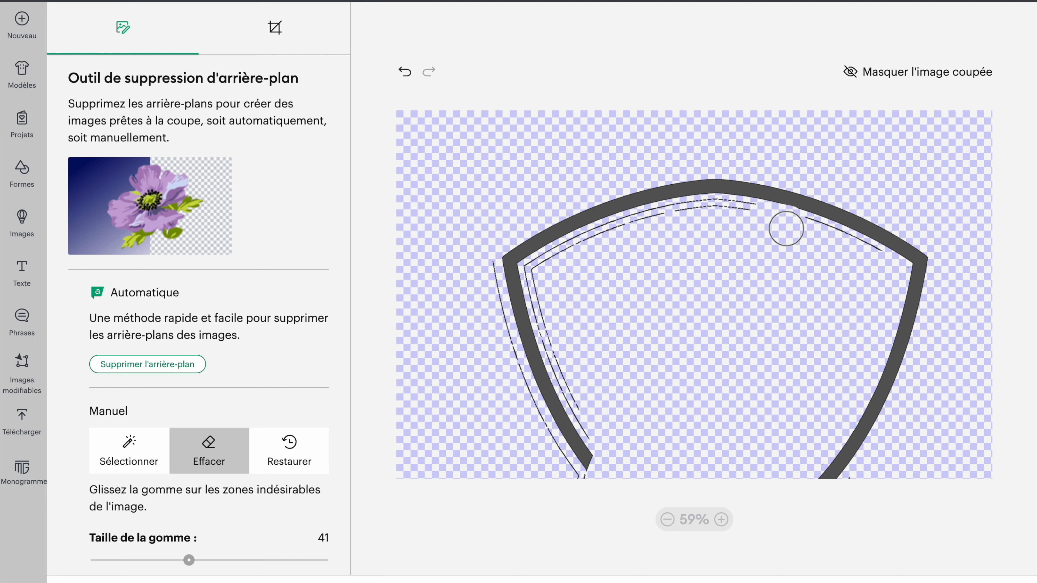
pyautogui.hotkey('ctrl', 'Up')
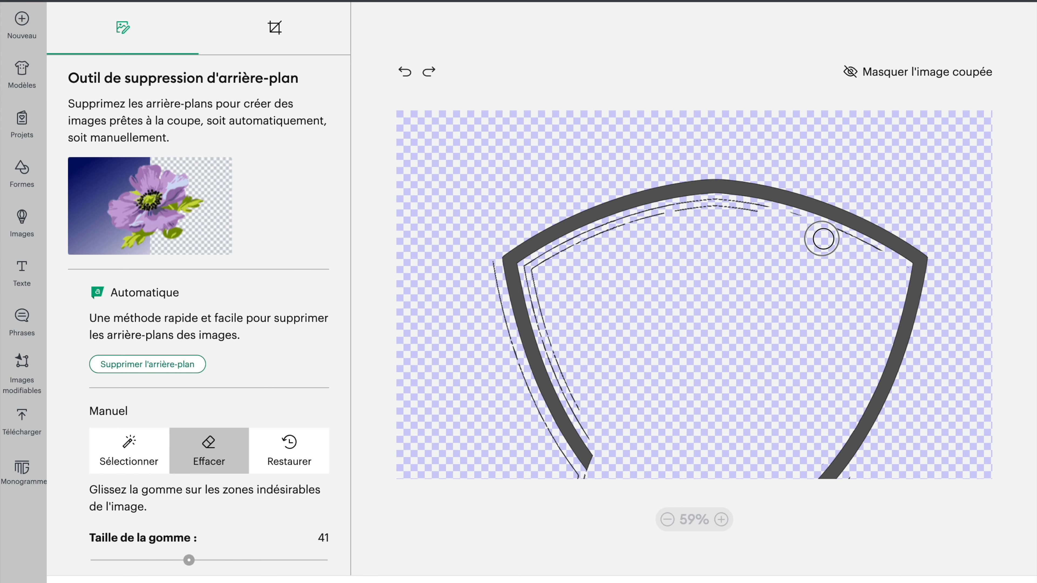
pyautogui.moveTo(779, 221)
pyautogui.mouseDown()
pyautogui.moveTo(714, 212)
pyautogui.moveTo(640, 237)
pyautogui.moveTo(636, 227)
pyautogui.moveTo(649, 225)
pyautogui.moveTo(562, 268)
pyautogui.moveTo(612, 233)
pyautogui.moveTo(541, 270)
pyautogui.moveTo(563, 338)
pyautogui.moveTo(548, 325)
pyautogui.moveTo(595, 425)
pyautogui.mouseUp()
# Erase the thin outer outline along the shield's left side, undoing stray eraser strokes
pyautogui.click(407, 73)
pyautogui.moveTo(480, 263); pyautogui.dragTo(503, 338)
pyautogui.click(406, 71)
pyautogui.moveTo(485, 273)
pyautogui.mouseDown()
pyautogui.moveTo(502, 334)
pyautogui.moveTo(471, 348)
pyautogui.moveTo(502, 341)
pyautogui.moveTo(528, 419)
pyautogui.moveTo(582, 484)
pyautogui.mouseUp()
pyautogui.click(403, 76)
# Erase the remaining thin lines around the shield's lower tip, undo stray strokes and continue to the upload type selection
pyautogui.scroll(-5, 688, 377)
pyautogui.moveTo(664, 310)
pyautogui.mouseDown()
pyautogui.moveTo(701, 338)
pyautogui.moveTo(738, 340)
pyautogui.moveTo(826, 273)
pyautogui.mouseUp()
pyautogui.moveTo(828, 270)
pyautogui.mouseDown()
pyautogui.moveTo(849, 241)
pyautogui.moveTo(842, 260)
pyautogui.mouseUp()
pyautogui.click(405, 72)
pyautogui.click(404, 75)
pyautogui.scroll(5, 621, 256)
pyautogui.click(668, 520)
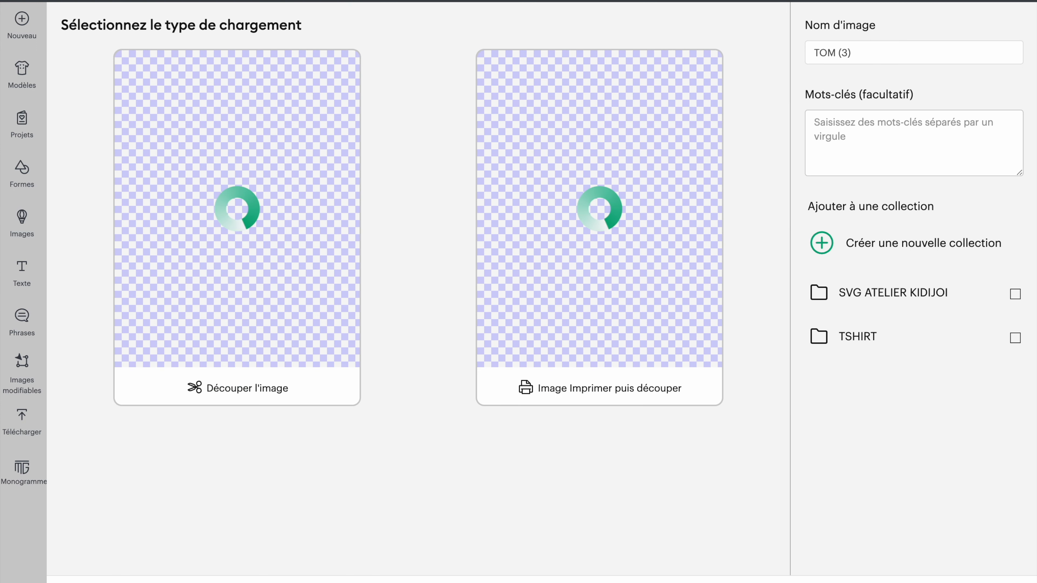
# Upload the blue layer as a cut image named "couleur bleu rugby" in the TSHIRT collection
pyautogui.tripleClick(847, 54)
pyautogui.write('couleur bleu rugby')
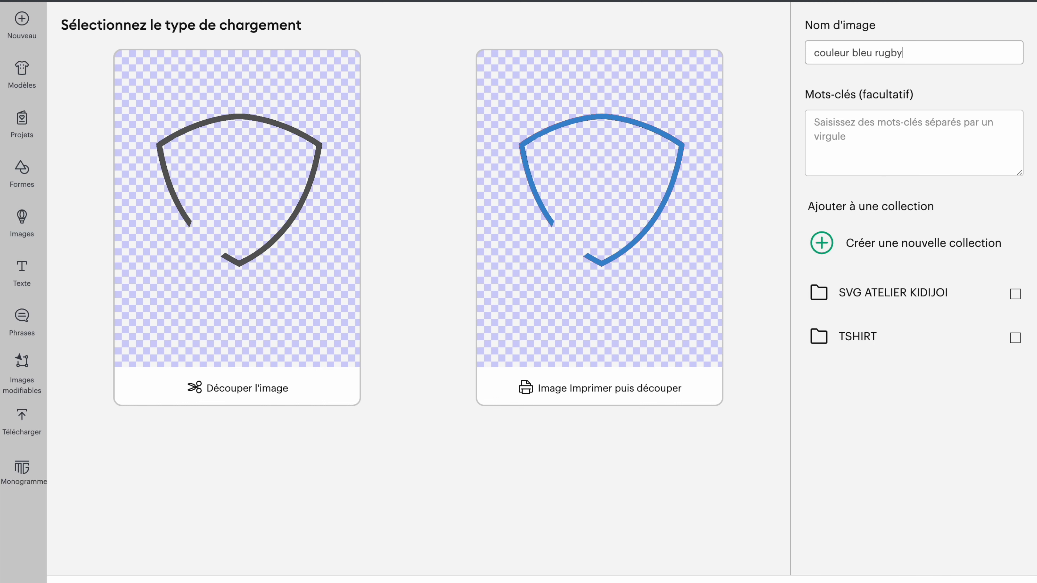
pyautogui.click(846, 339)
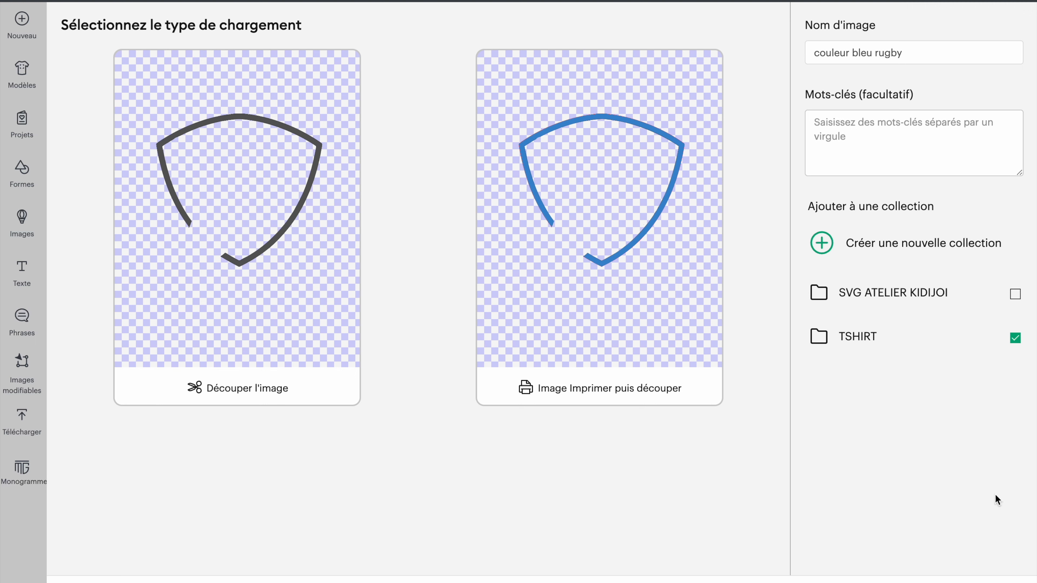
pyautogui.click(290, 346)
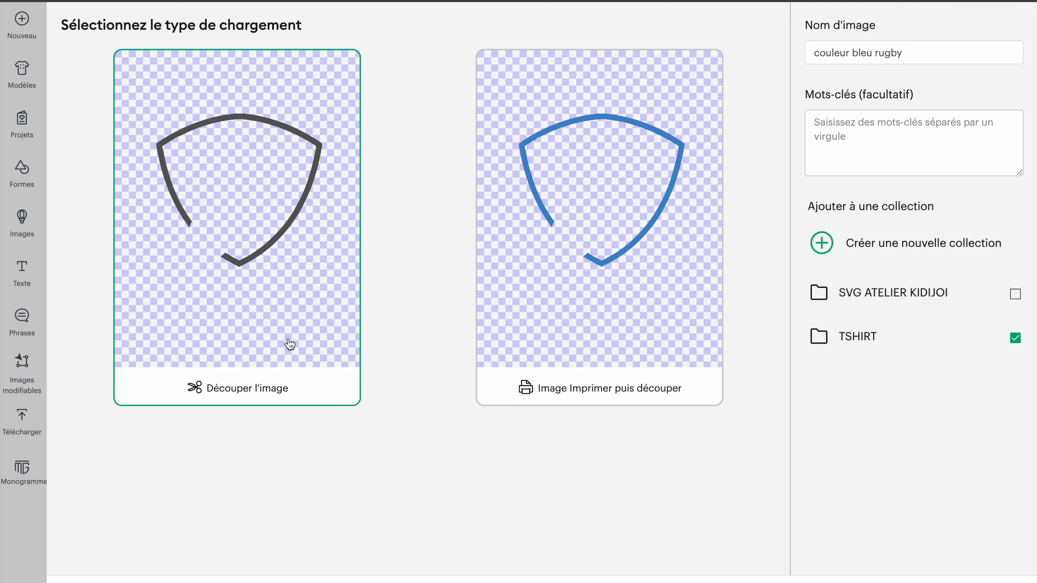
pyautogui.click(971, 582)
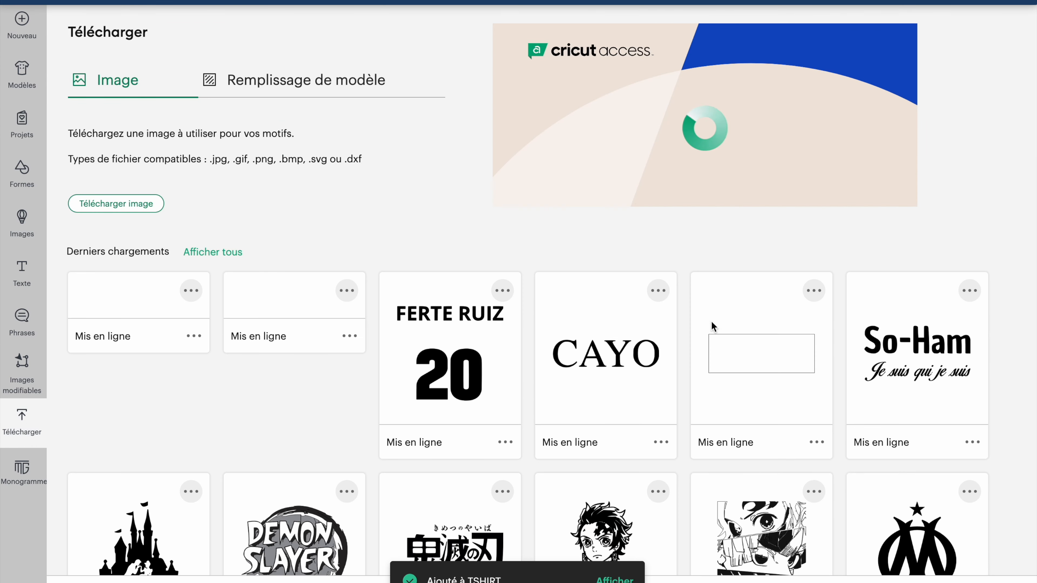
# Load TOM (3).png from the Téléchargements folder once more as a complex image for the next colour's background removal
pyautogui.click(122, 208)
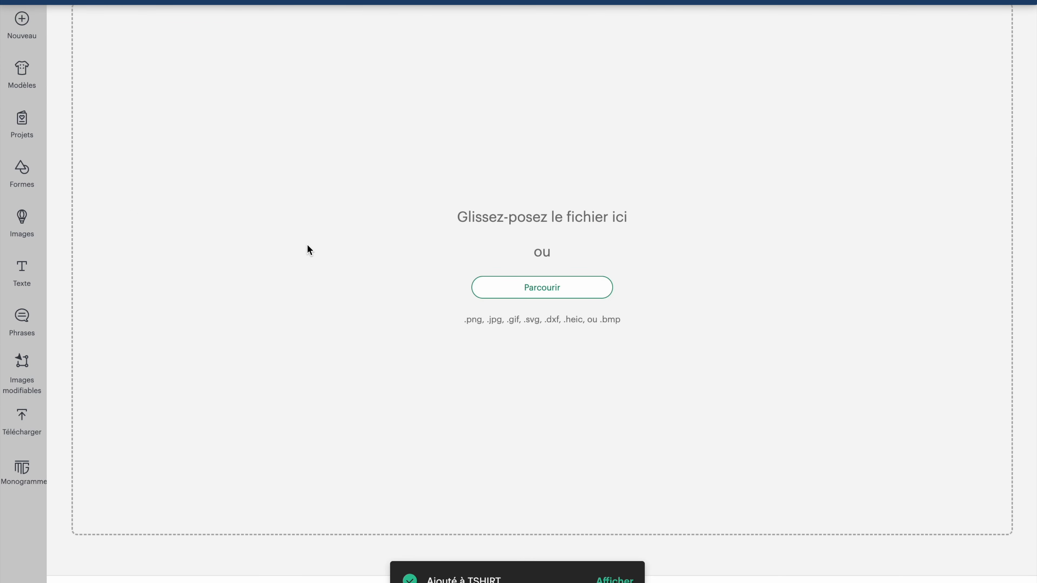
pyautogui.click(527, 293)
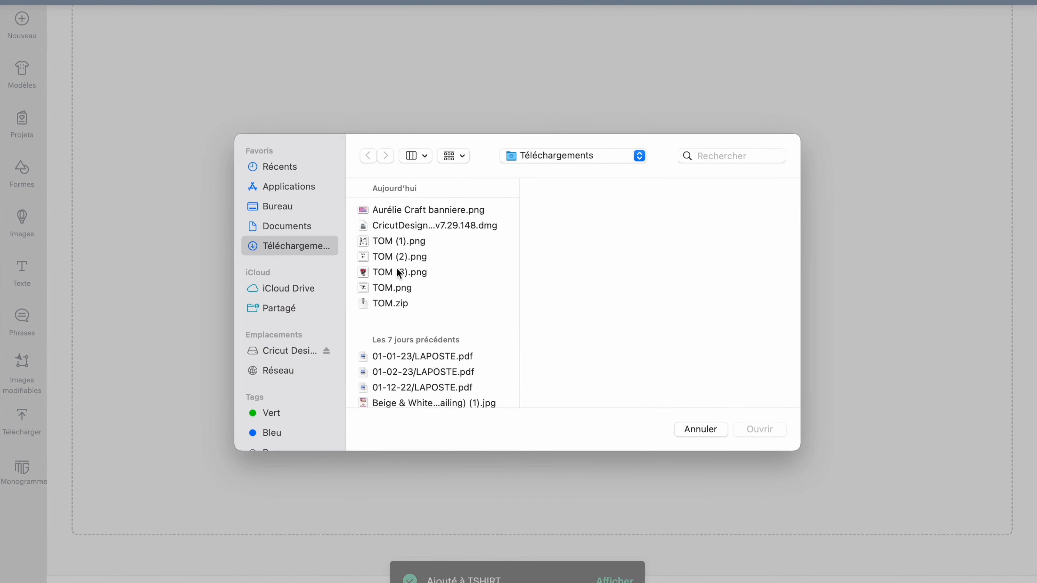
pyautogui.click(402, 275)
pyautogui.click(759, 434)
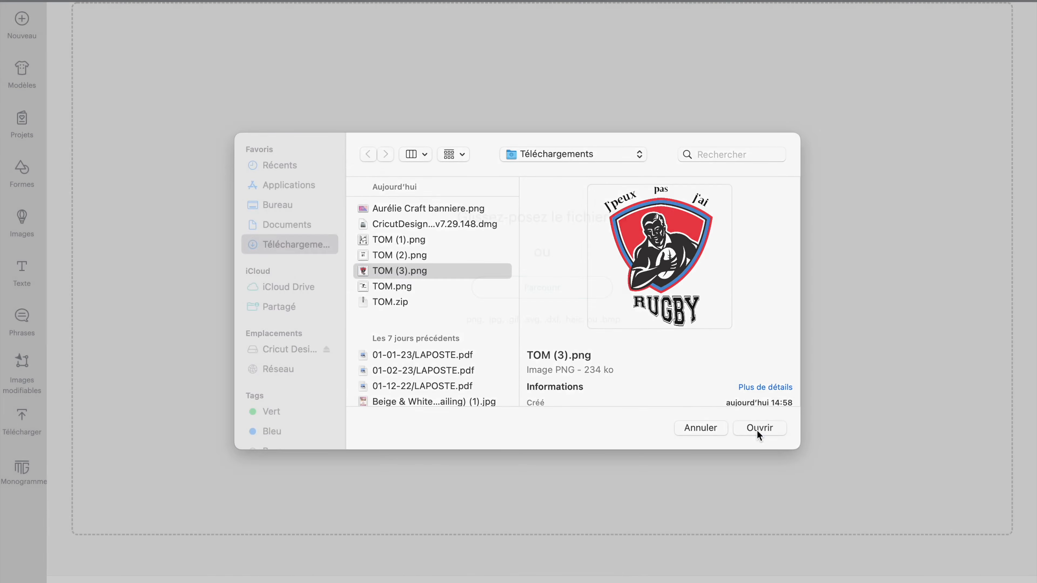
pyautogui.click(611, 322)
pyautogui.click(988, 582)
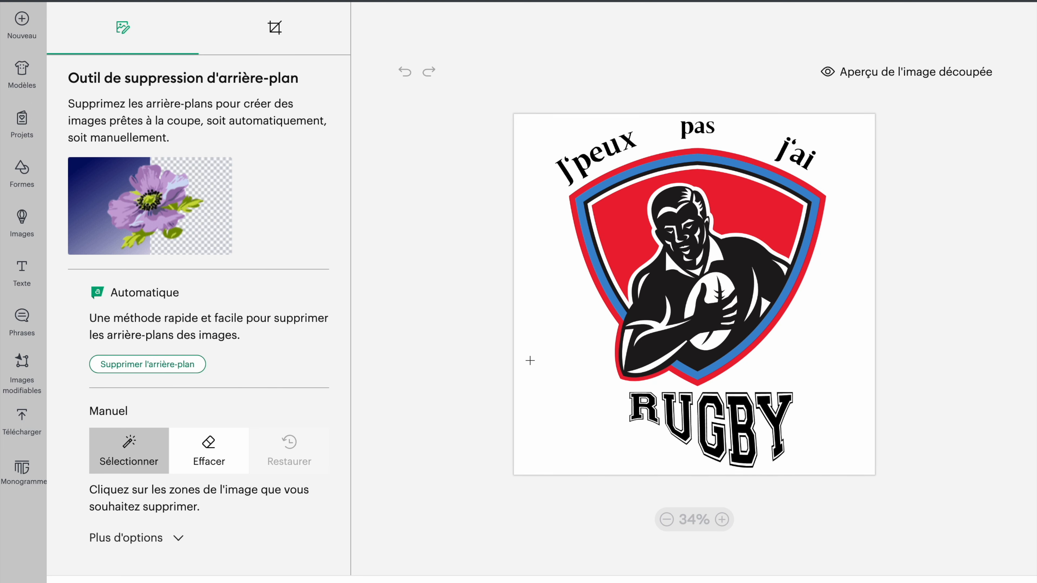
# Remove the white background, the outer red border and the blue band around the shield
pyautogui.click(219, 457)
pyautogui.click(559, 319)
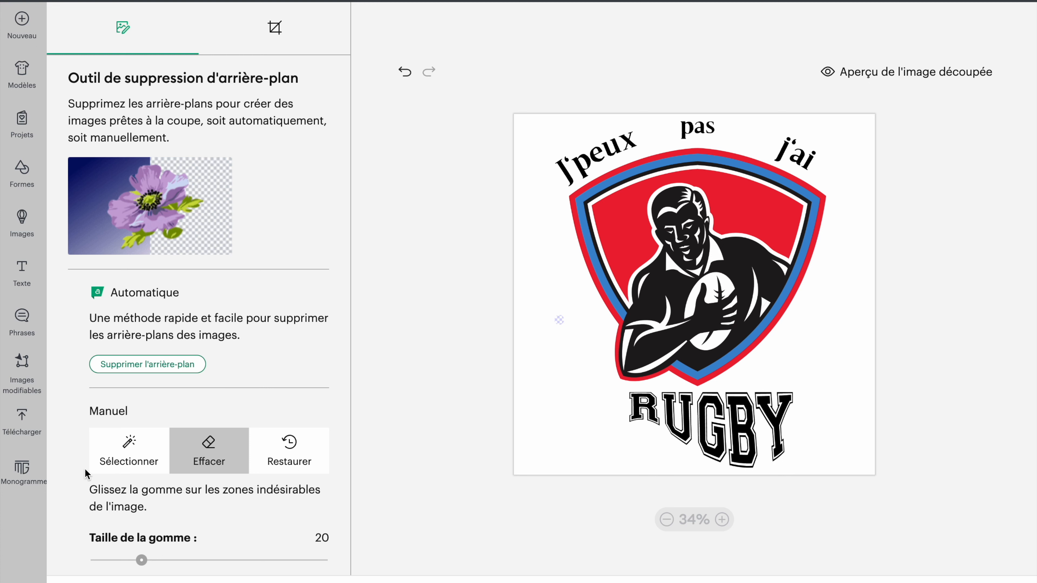
pyautogui.click(115, 459)
pyautogui.click(531, 270)
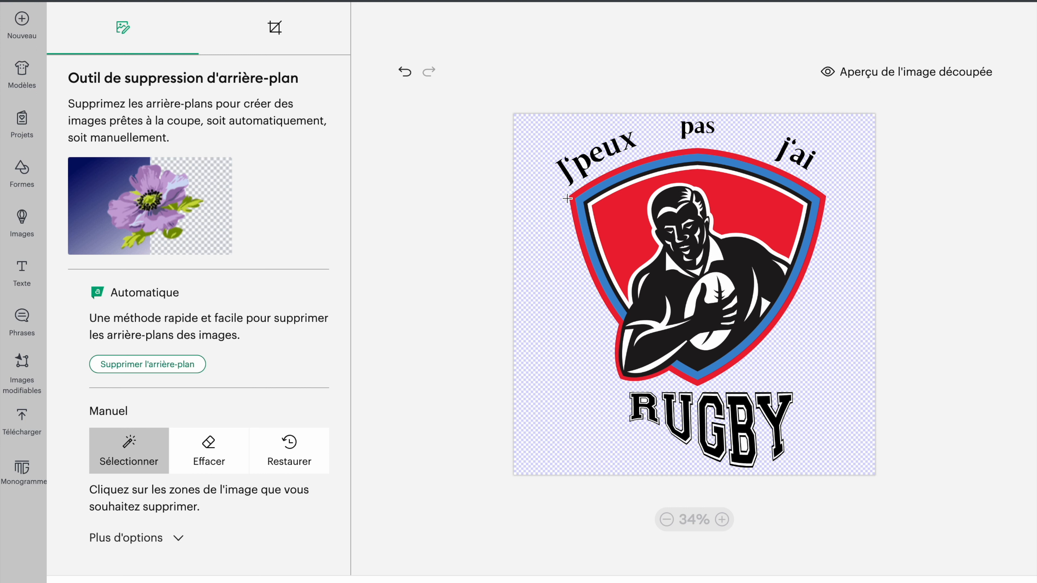
pyautogui.click(579, 189)
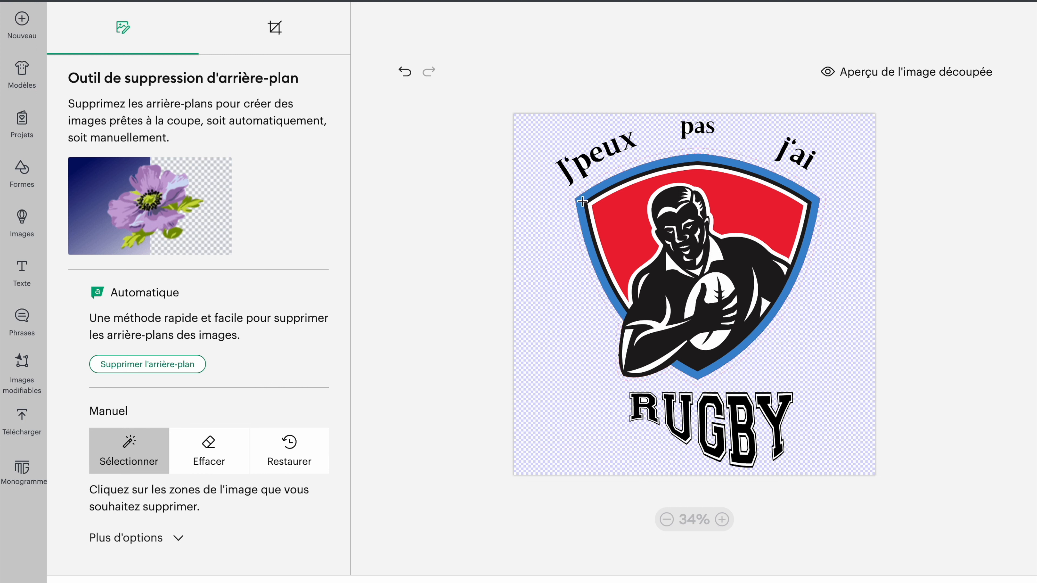
pyautogui.click(581, 200)
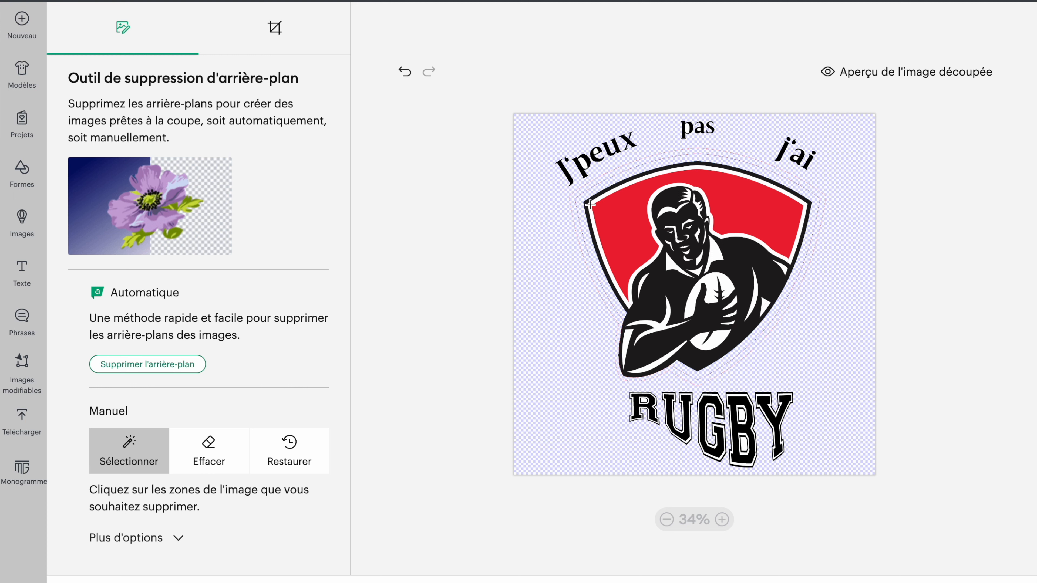
# Try removing the connected black area, undo it, and remove the red fill inside the shield instead
pyautogui.click(586, 203)
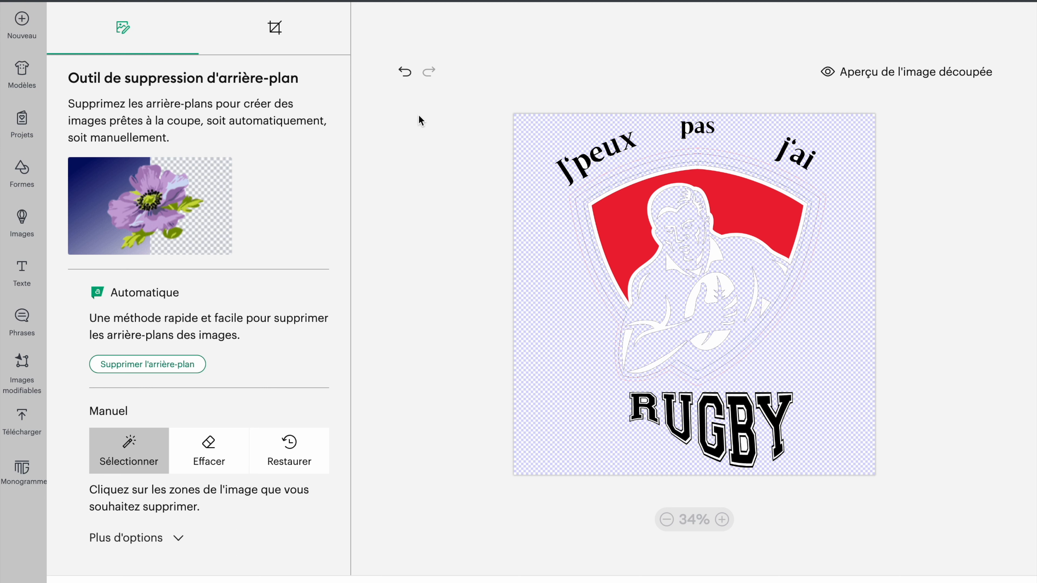
pyautogui.click(405, 72)
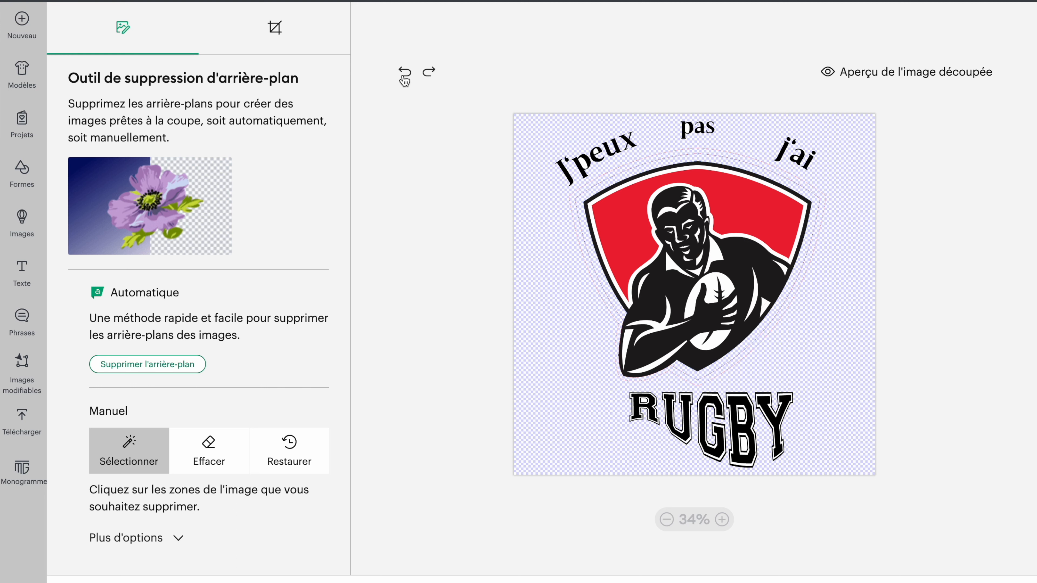
pyautogui.click(591, 202)
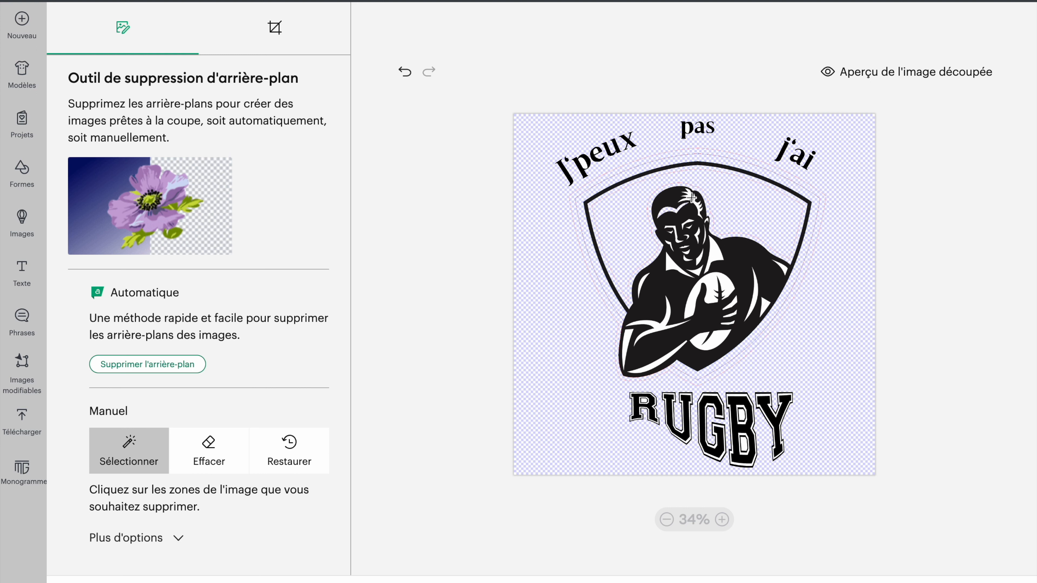
# Reduce the image's colours to 2 and remove the blue patches from the upper slogan and the player's hair
pyautogui.click(152, 538)
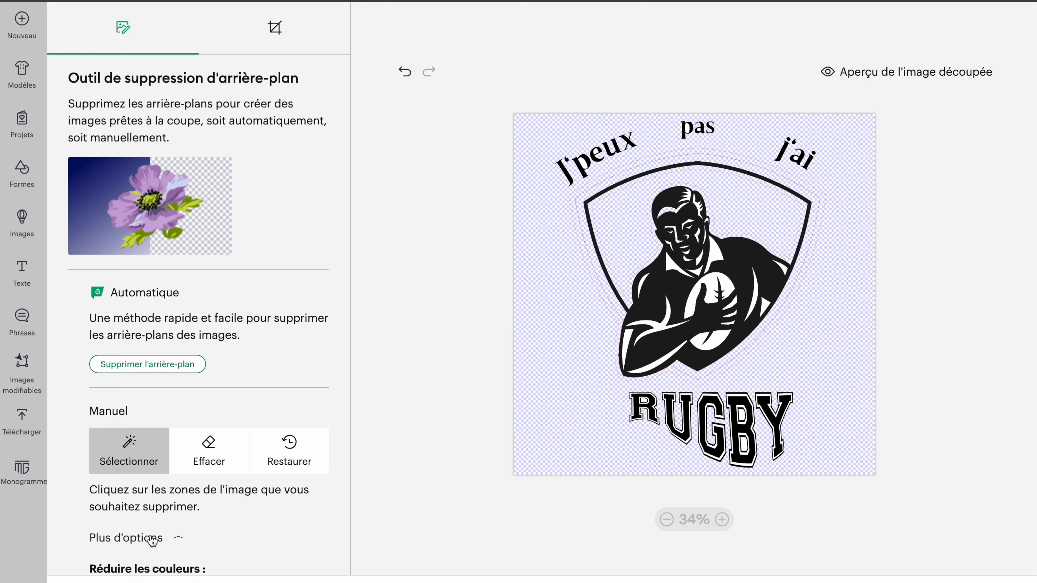
pyautogui.scroll(-2, 152, 538)
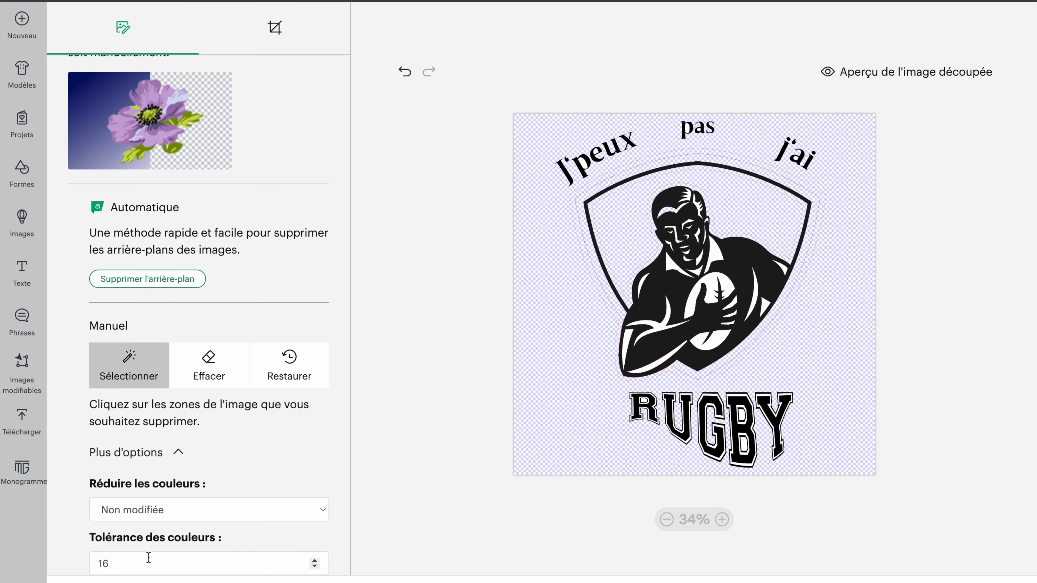
pyautogui.click(172, 509)
pyautogui.click(169, 526)
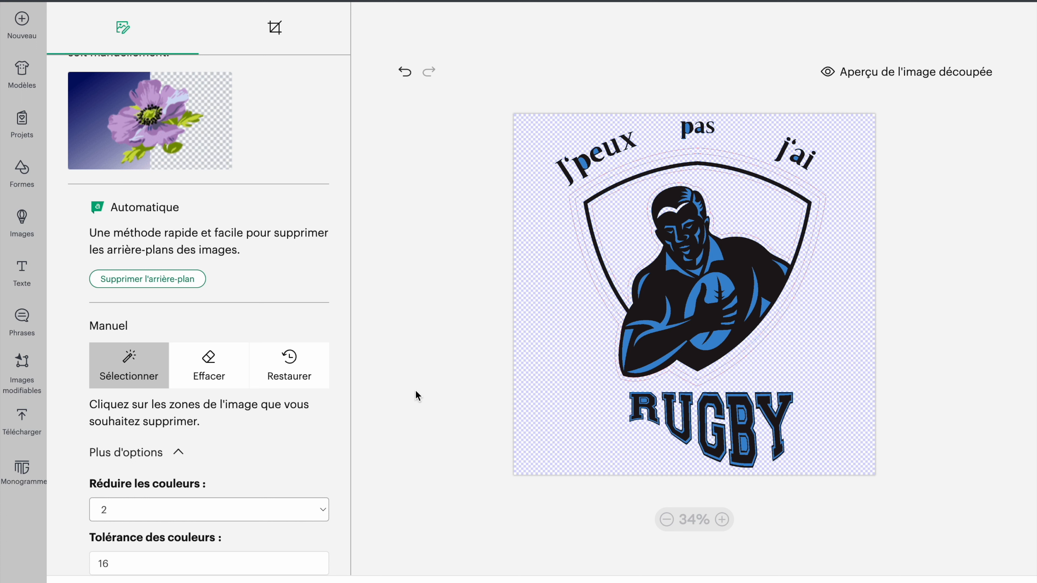
pyautogui.click(584, 163)
pyautogui.click(405, 72)
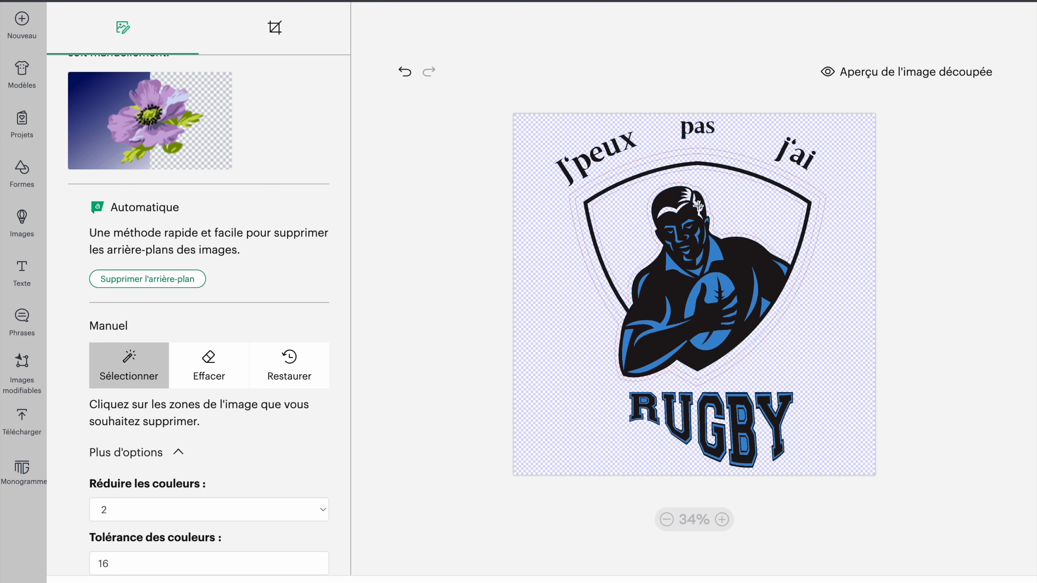
# Remove the blue areas around the player's eyes, cheeks, mouth, chin and neck
pyautogui.click(722, 520)
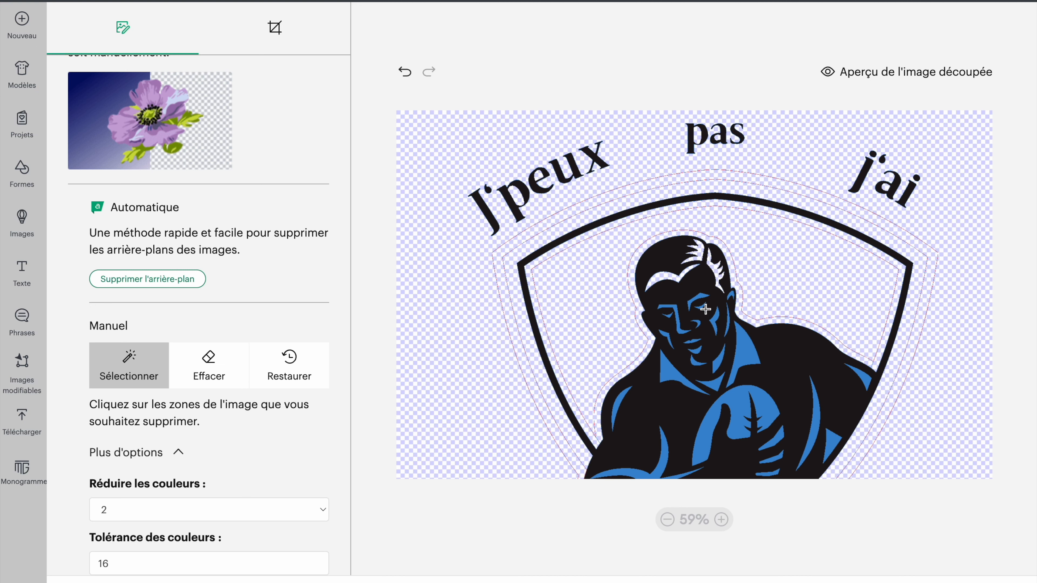
pyautogui.click(697, 302)
pyautogui.click(714, 317)
pyautogui.click(668, 316)
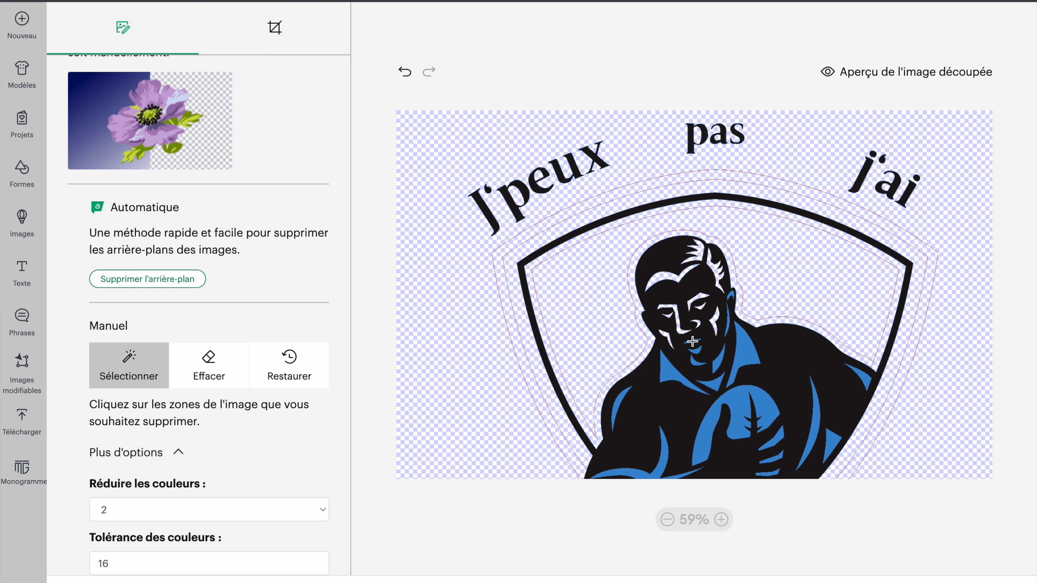
pyautogui.click(695, 352)
pyautogui.click(719, 364)
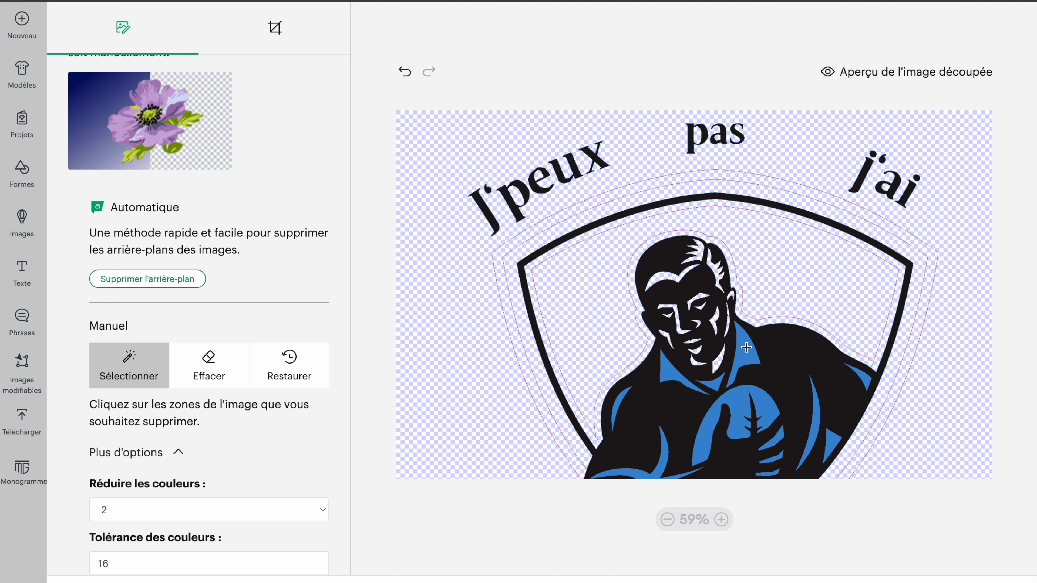
# Remove the blue areas from the player's collar, the sleeve and upper arm, and the upper part of the ball
pyautogui.click(744, 346)
pyautogui.click(672, 370)
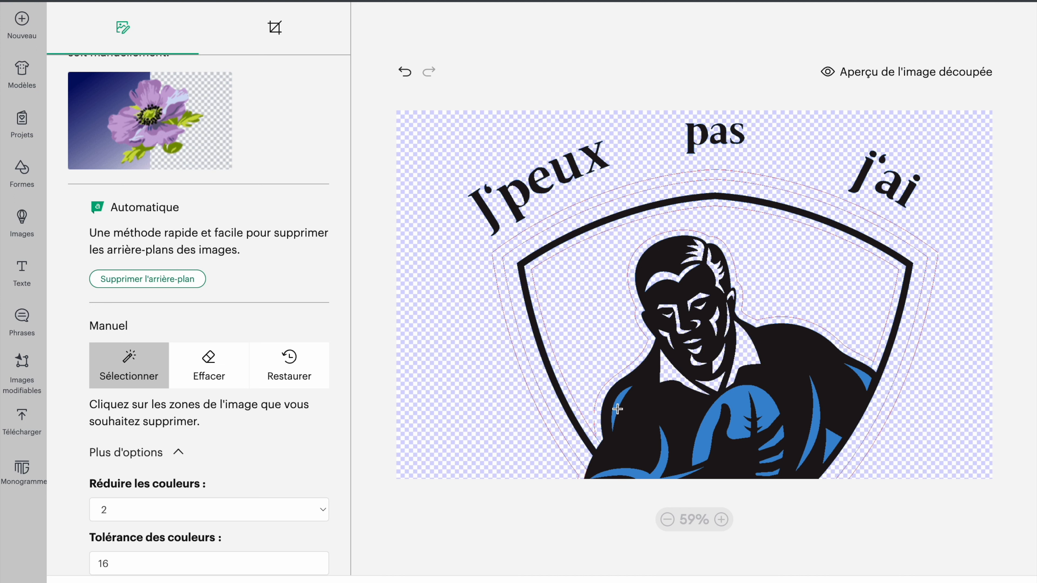
pyautogui.click(657, 457)
pyautogui.click(709, 433)
pyautogui.click(775, 440)
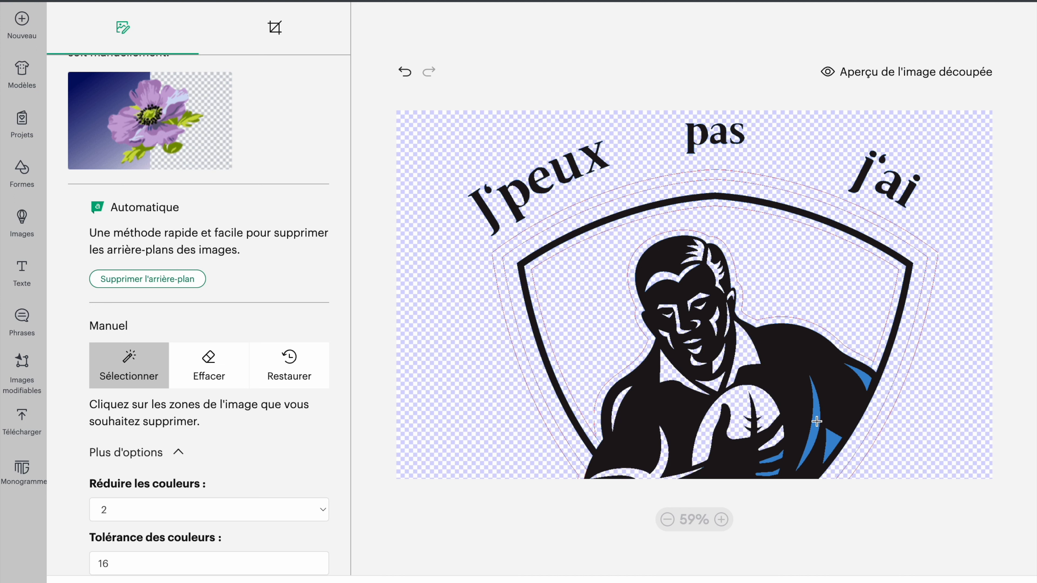
# Remove the blue stripes from the jersey between the ball and the shield's edge
pyautogui.click(817, 422)
pyautogui.click(832, 443)
pyautogui.click(866, 378)
# Remove the blue areas between the player's fingers, on the lower part of the ball and along the forearm
pyautogui.scroll(-4, 804, 399)
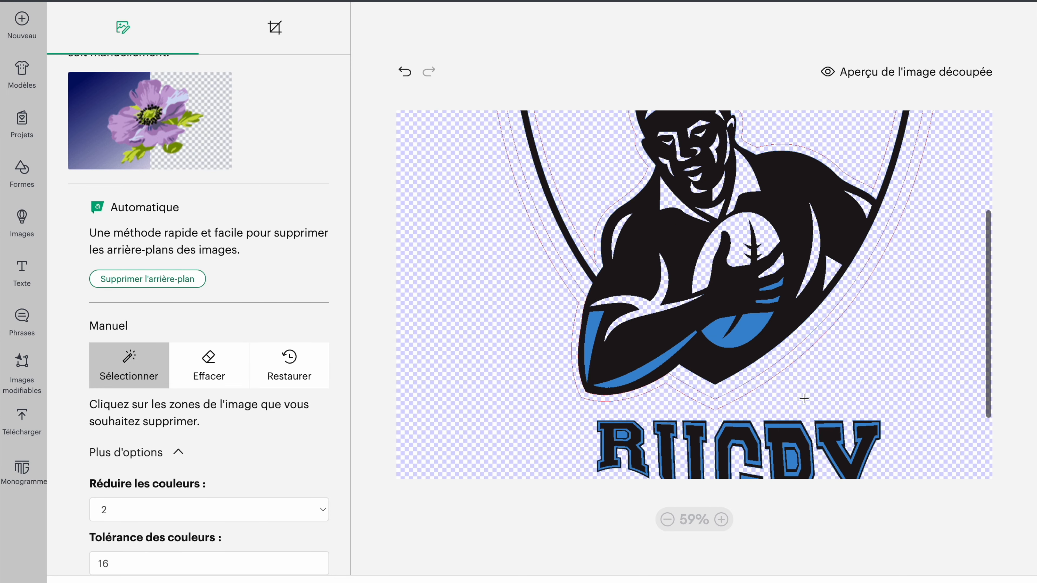
pyautogui.click(775, 285)
pyautogui.click(774, 300)
pyautogui.click(753, 327)
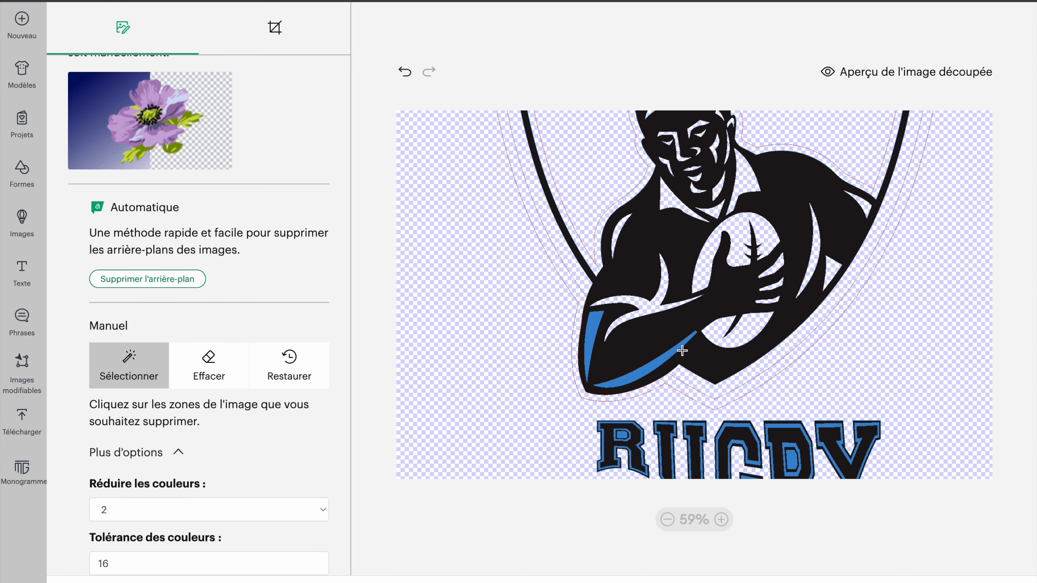
pyautogui.click(667, 361)
pyautogui.click(588, 345)
# Remove the blue outlines inside all five letters of the word RUGBY
pyautogui.scroll(-2, 602, 436)
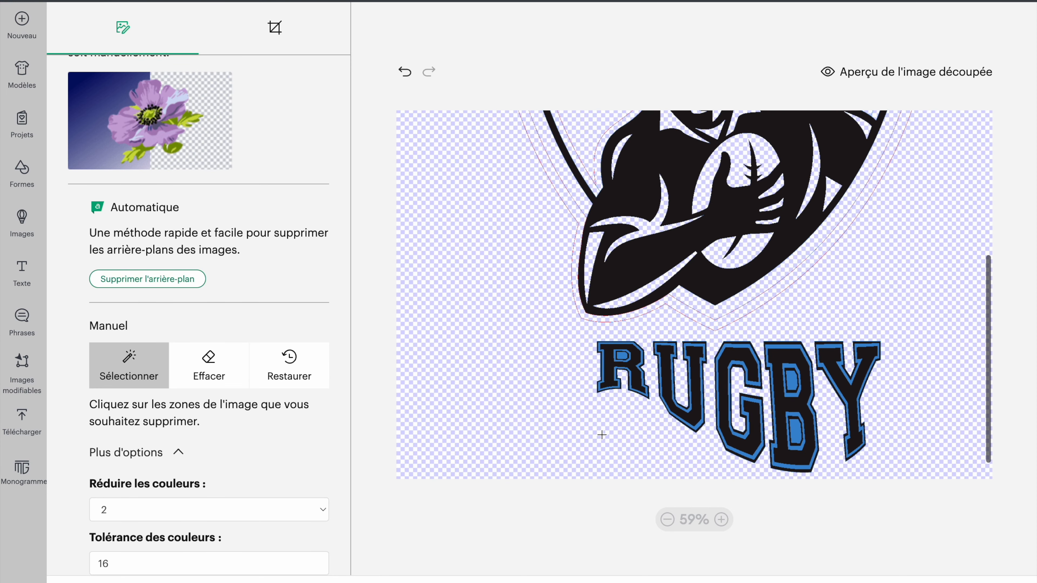
pyautogui.click(604, 377)
pyautogui.click(628, 353)
pyautogui.click(656, 345)
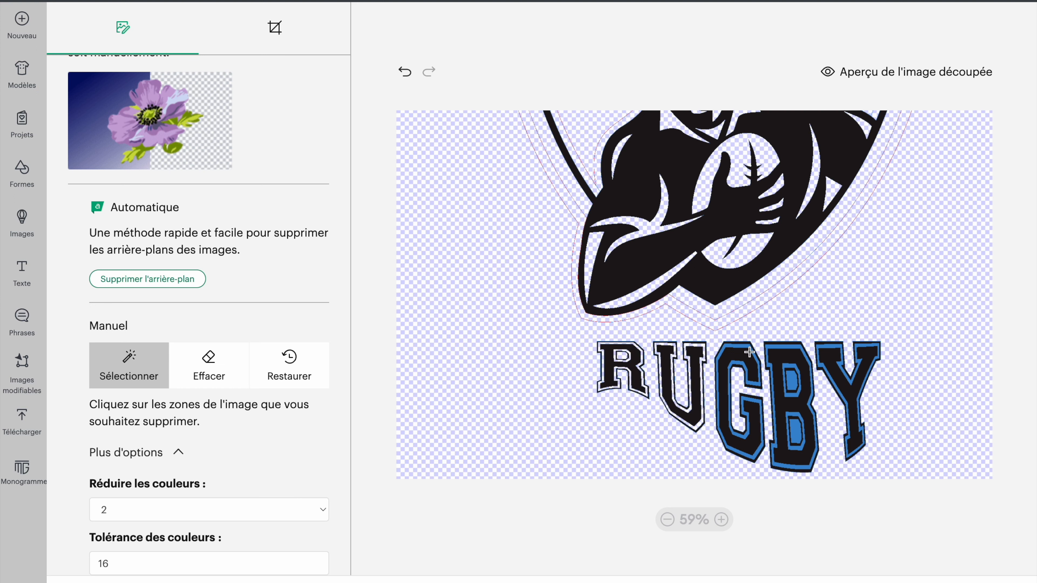
pyautogui.click(739, 346)
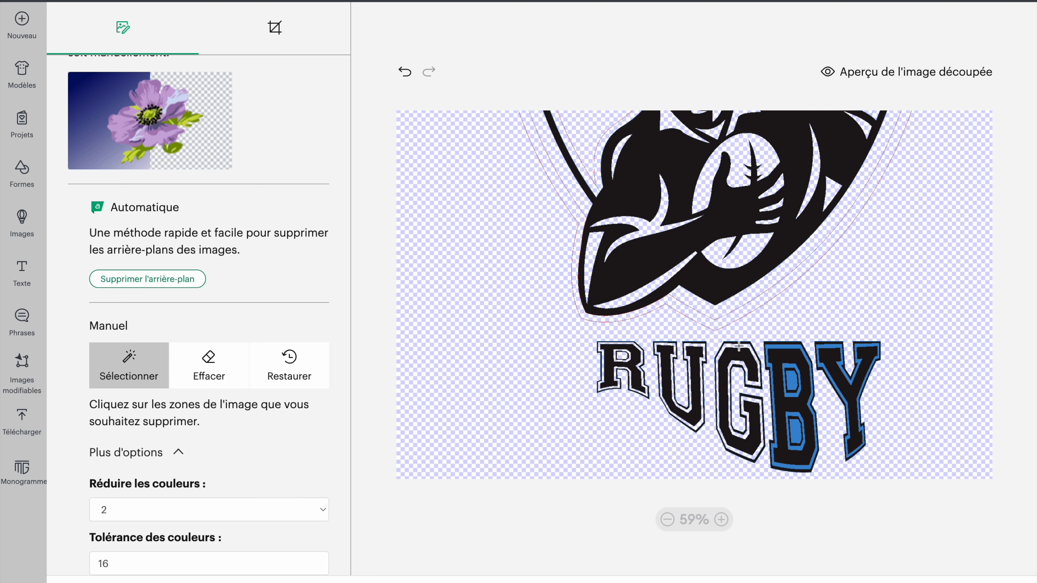
pyautogui.click(771, 345)
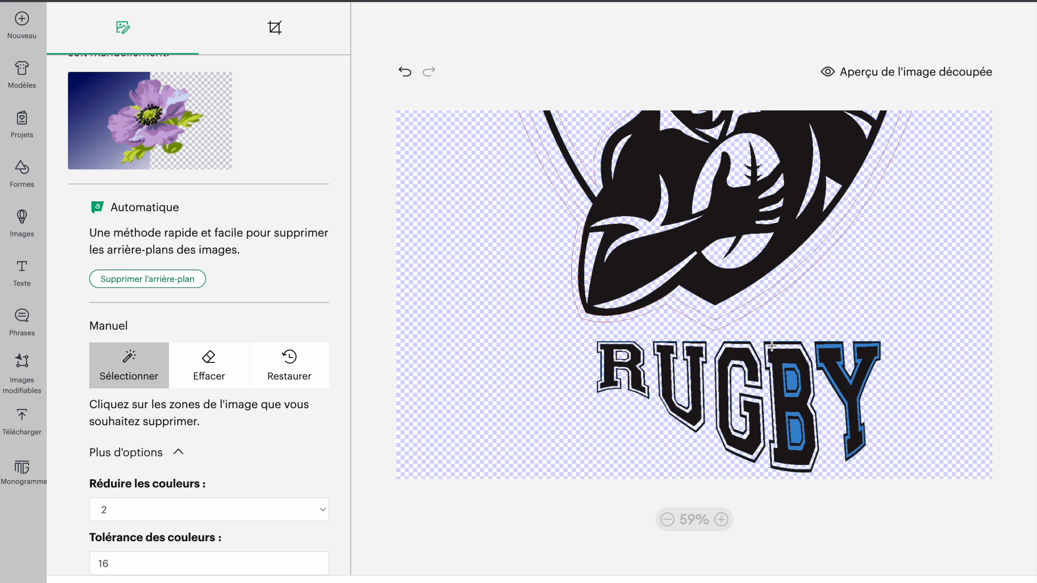
pyautogui.click(829, 348)
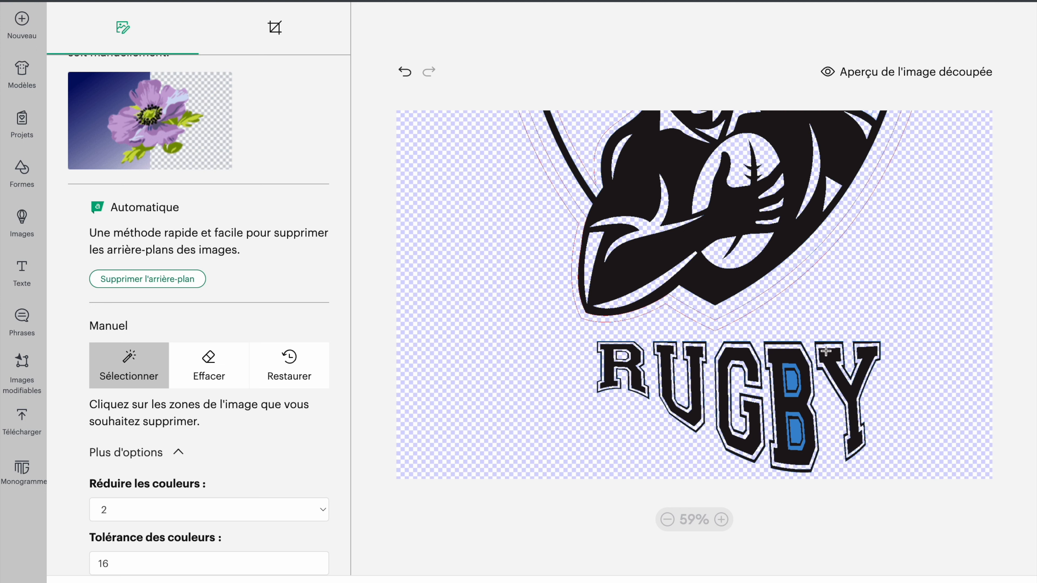
# Remove the blue fills from the two openings of the letter B in RUGBY
pyautogui.click(794, 381)
pyautogui.click(791, 368)
pyautogui.click(404, 72)
pyautogui.click(789, 367)
pyautogui.click(789, 417)
# Erase the thin coloured line remnants around the shield outline with the eraser at size 20
pyautogui.scroll(5, 794, 430)
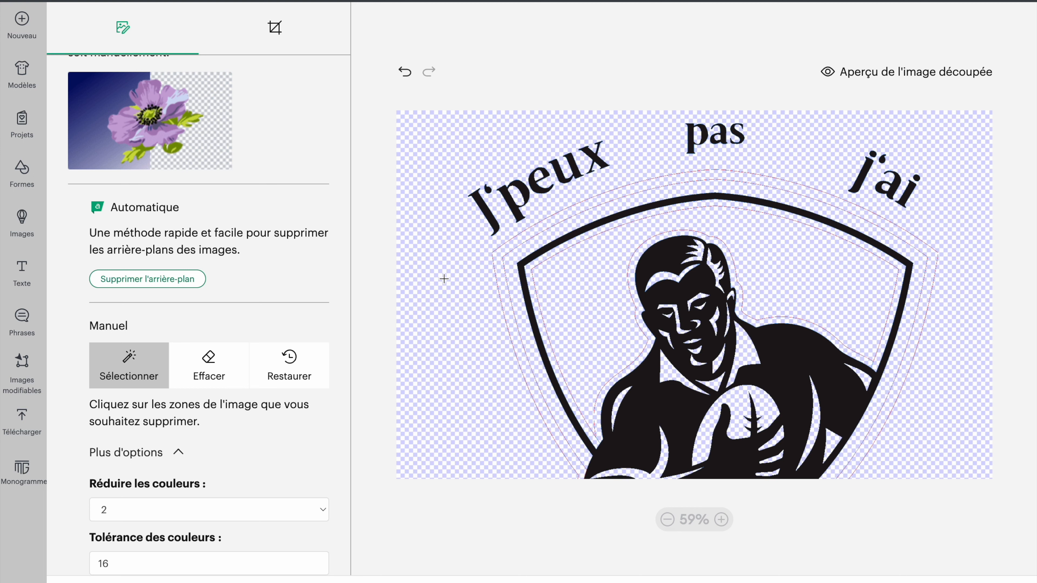
pyautogui.click(205, 362)
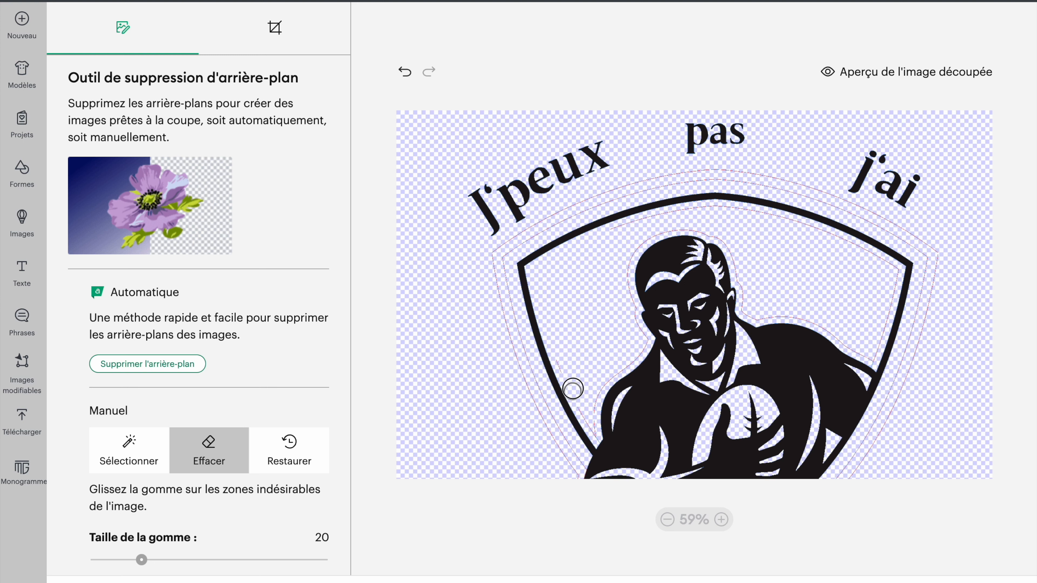
pyautogui.moveTo(585, 411)
pyautogui.mouseDown()
pyautogui.moveTo(592, 424)
pyautogui.moveTo(632, 322)
pyautogui.moveTo(644, 235)
pyautogui.moveTo(732, 257)
pyautogui.moveTo(753, 308)
pyautogui.moveTo(840, 332)
pyautogui.moveTo(878, 328)
pyautogui.moveTo(829, 237)
pyautogui.moveTo(639, 220)
pyautogui.moveTo(759, 216)
pyautogui.moveTo(795, 186)
pyautogui.moveTo(496, 255)
pyautogui.moveTo(528, 368)
pyautogui.moveTo(576, 470)
pyautogui.mouseUp()
pyautogui.click(562, 359)
pyautogui.moveTo(803, 192); pyautogui.dragTo(912, 327)
pyautogui.scroll(-6, 907, 142)
pyautogui.moveTo(788, 309)
pyautogui.mouseDown()
pyautogui.moveTo(728, 329)
pyautogui.moveTo(674, 314)
pyautogui.moveTo(610, 340)
pyautogui.moveTo(540, 347)
pyautogui.moveTo(567, 291)
pyautogui.moveTo(572, 234)
pyautogui.mouseUp()
pyautogui.scroll(3, 675, 332)
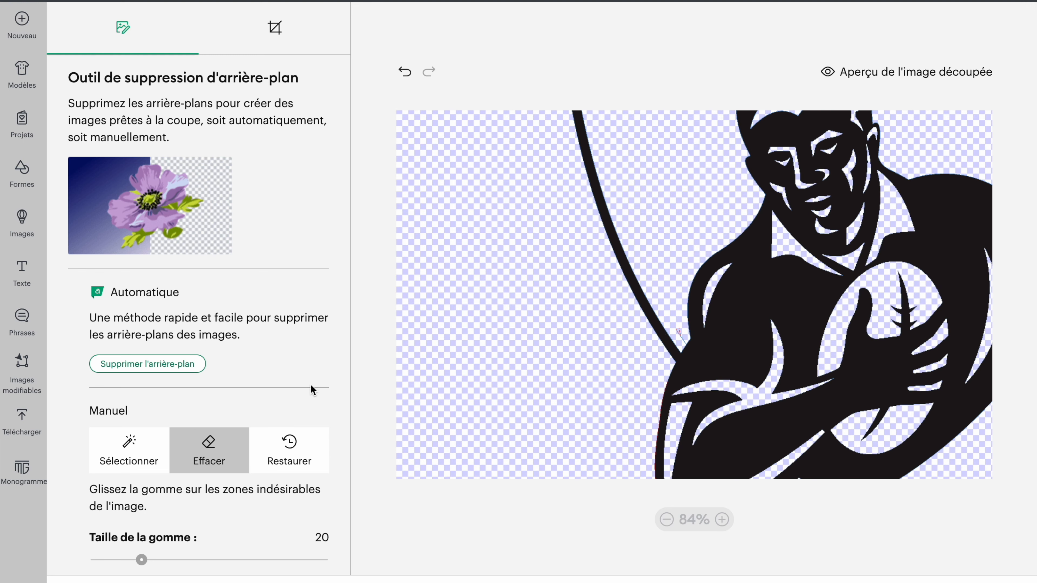
# Reduce the eraser size to 8 and undo the accidental erasure on the word "pas"
pyautogui.moveTo(128, 560); pyautogui.dragTo(114, 560)
pyautogui.hscroll(5, 576, 404)
pyautogui.scroll(-7, 925, 342)
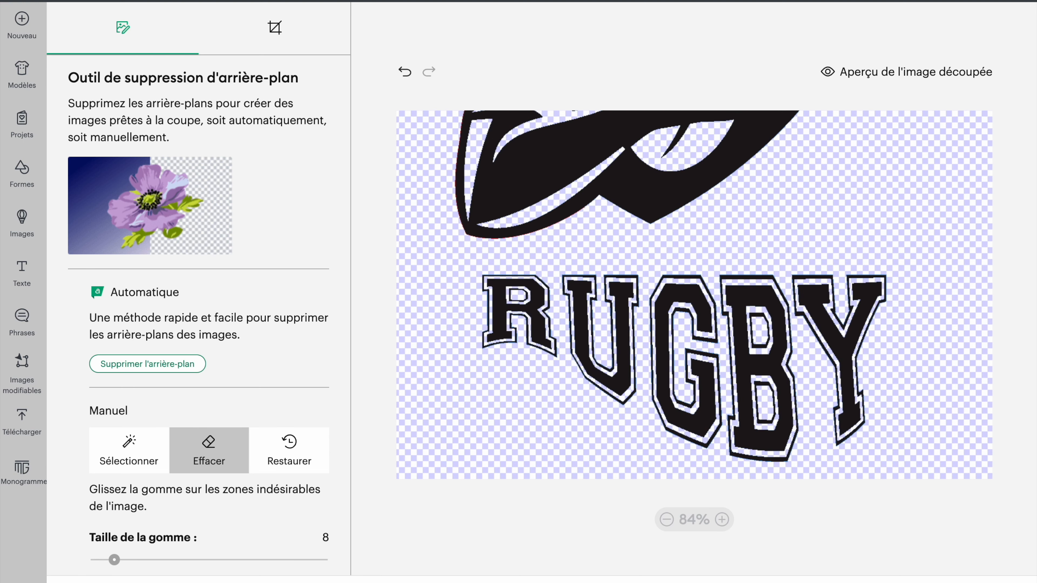
pyautogui.scroll(5, 918, 331)
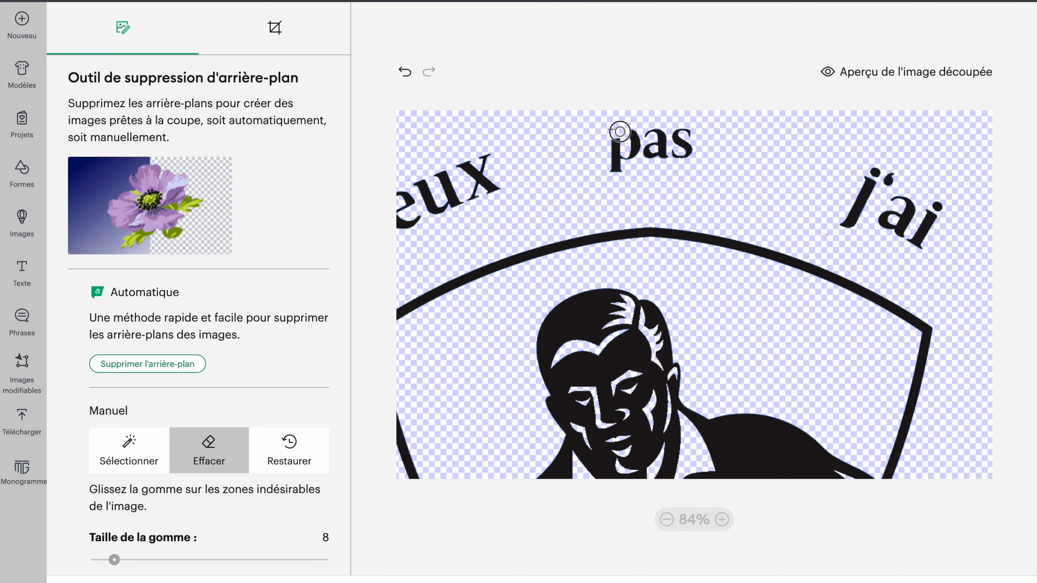
pyautogui.click(405, 72)
# Check the cleaned shield, player and ball for remnants and show the cut-image preview
pyautogui.hscroll(-5, 684, 207)
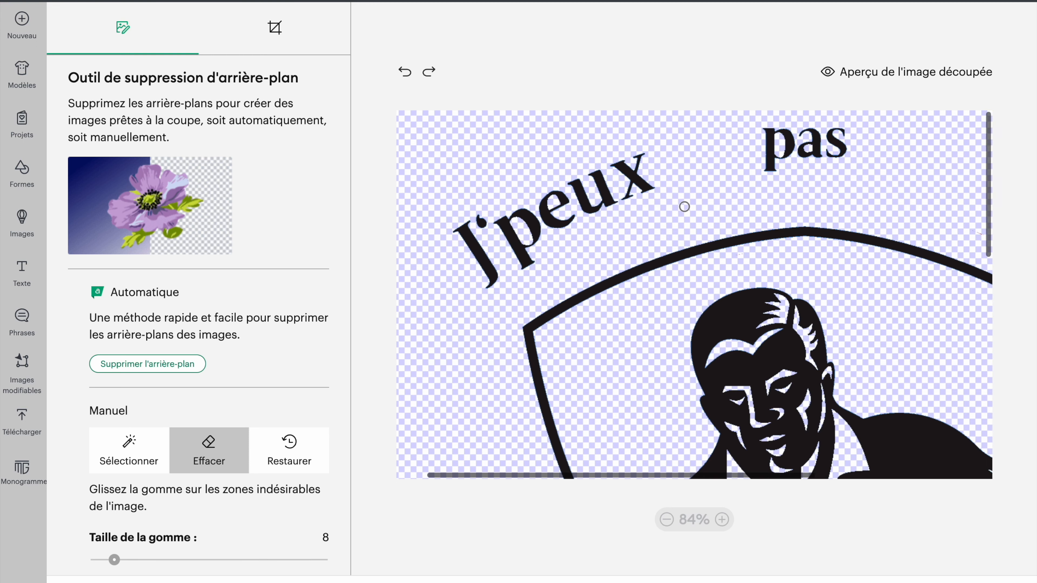
pyautogui.hscroll(-2, 685, 206)
pyautogui.scroll(-10, 729, 204)
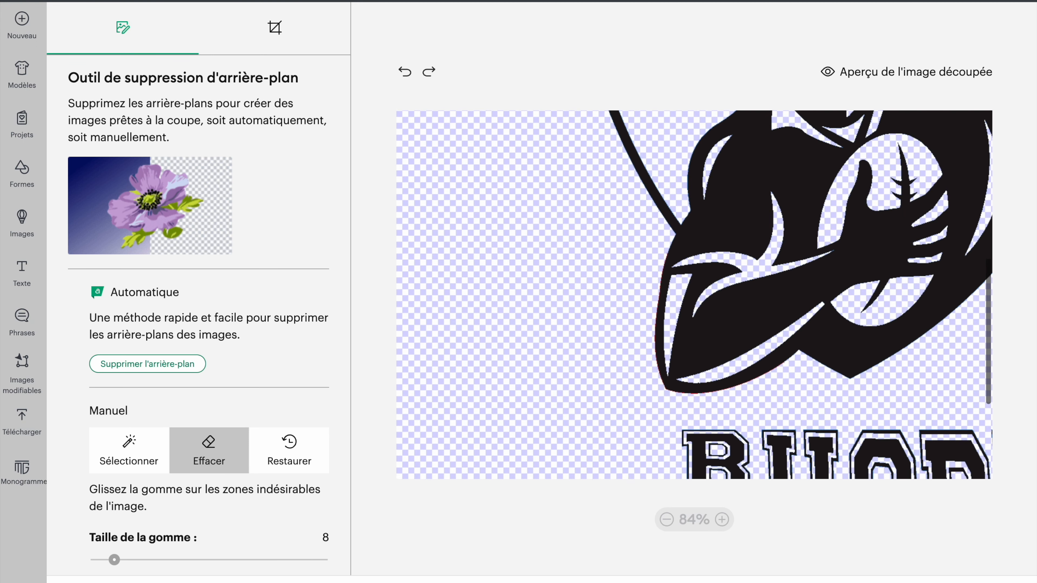
pyautogui.hscroll(3, 500, 189)
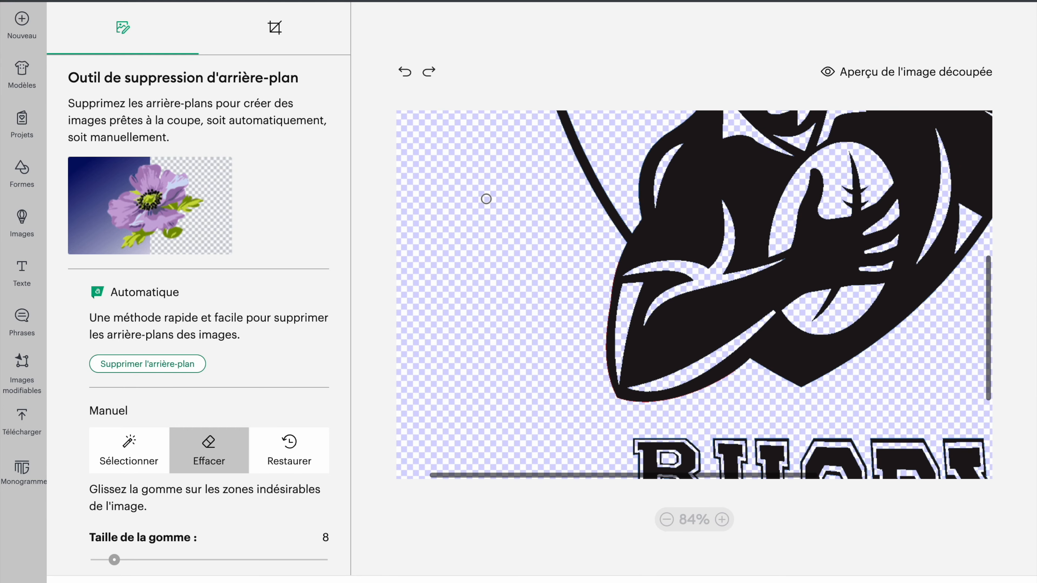
pyautogui.hscroll(4, 485, 199)
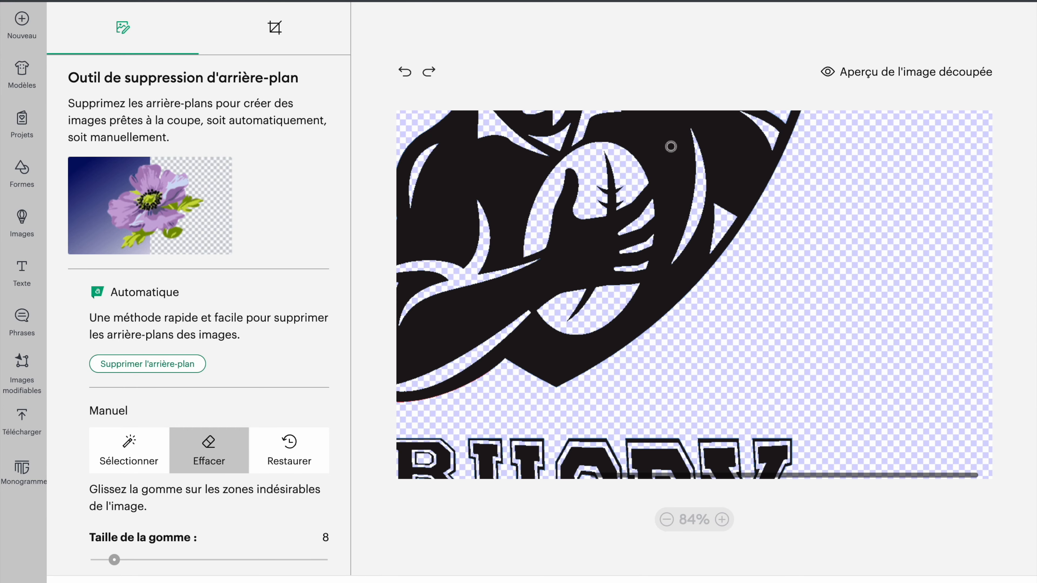
pyautogui.click(918, 72)
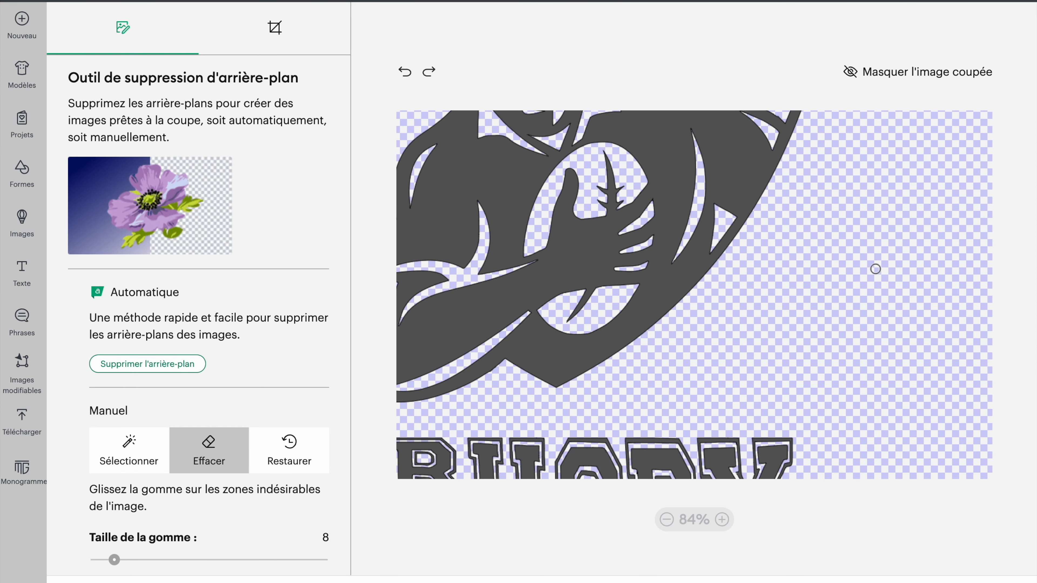
# Erase the small stray speck beside the word "j'ai" above the shield
pyautogui.hscroll(-4, 864, 283)
pyautogui.scroll(5, 897, 295)
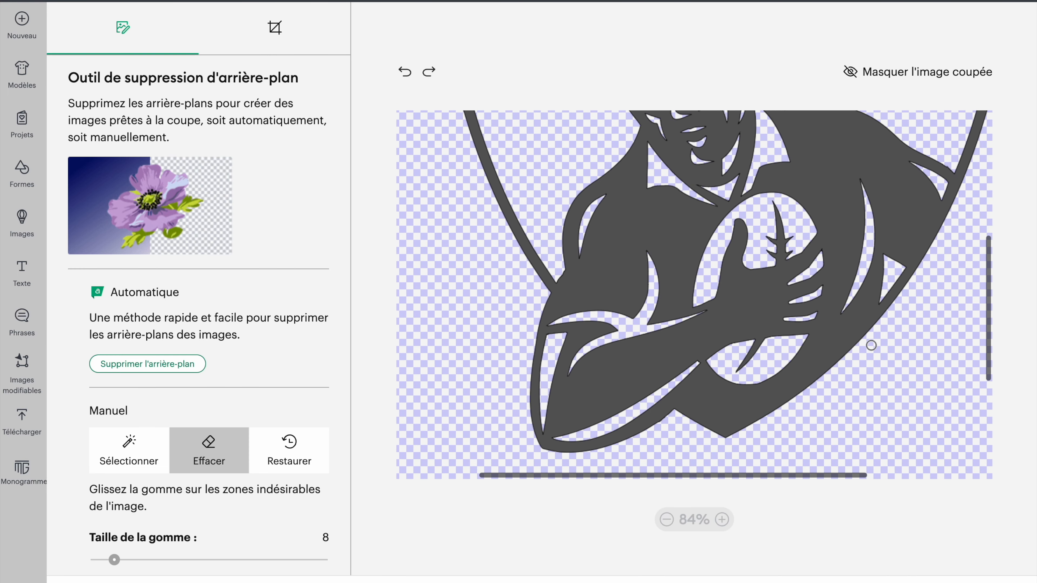
pyautogui.scroll(2, 850, 294)
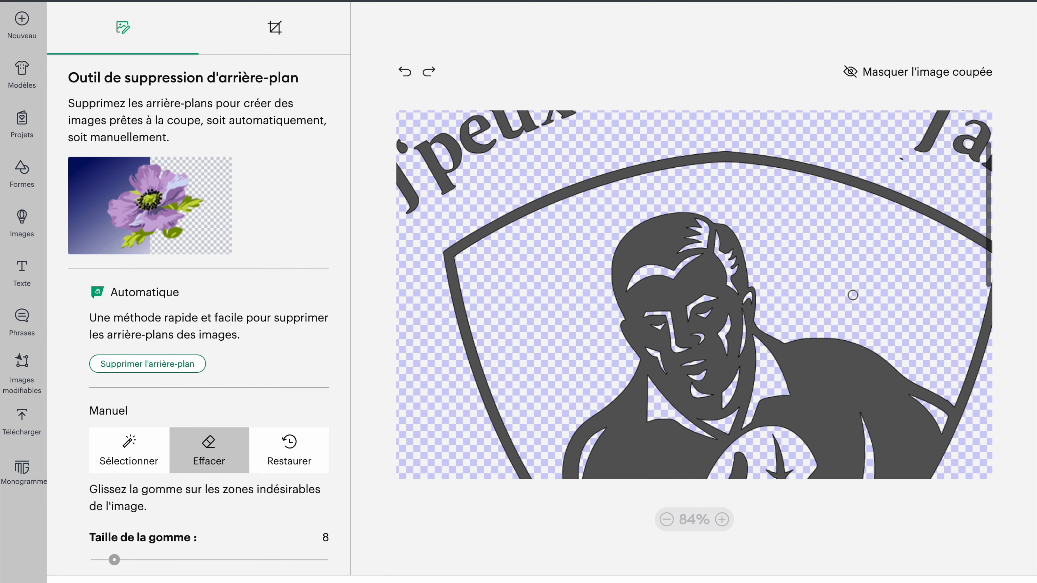
pyautogui.hscroll(3, 797, 295)
pyautogui.hscroll(1, 748, 295)
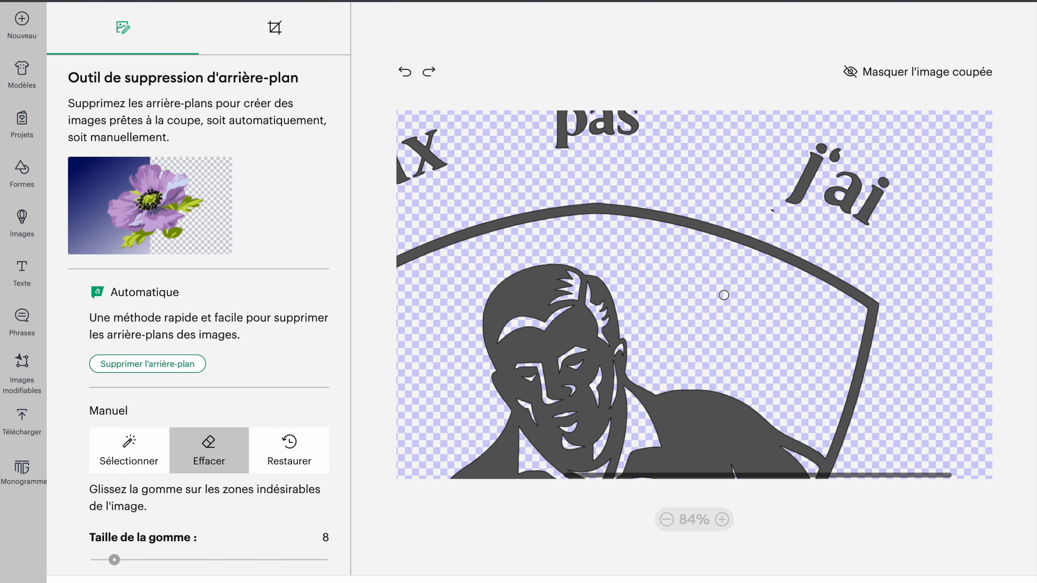
pyautogui.click(856, 243)
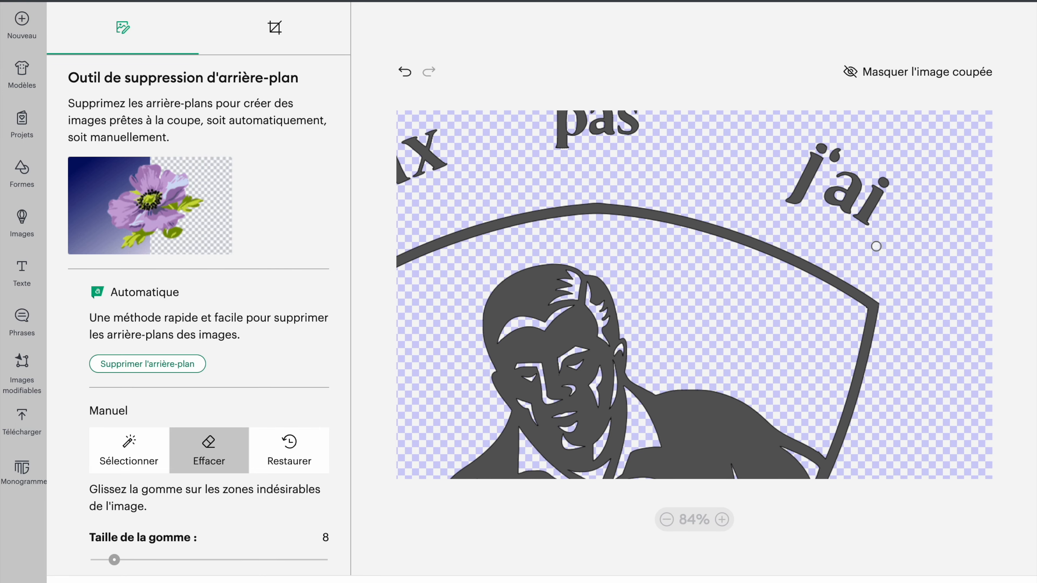
# Save the black layer as a cut image named "couleur noire rugby" in the TSHIRT collection
pyautogui.scroll(1, 897, 250)
pyautogui.scroll(-12, 898, 270)
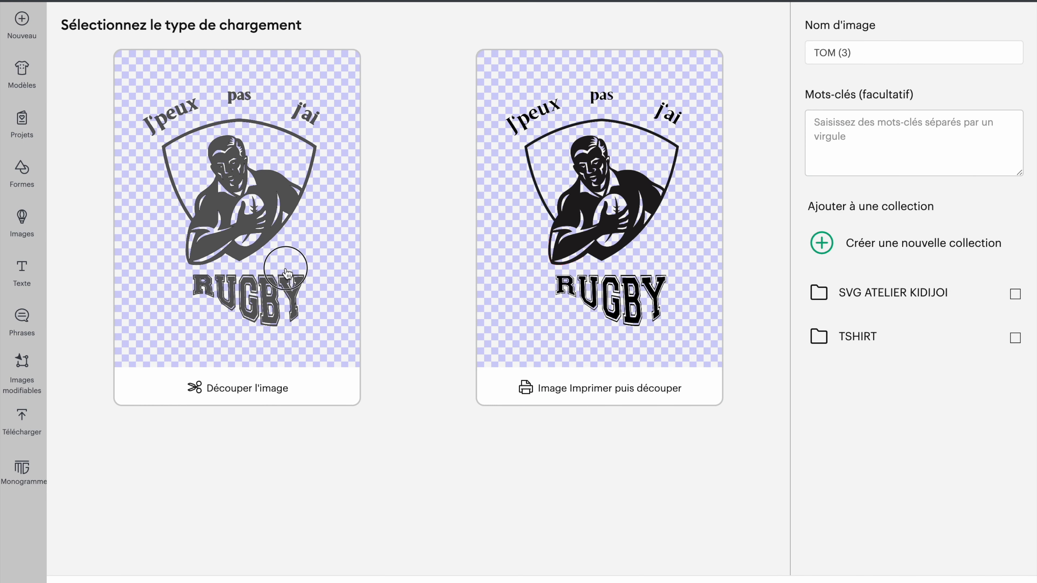
pyautogui.click(288, 273)
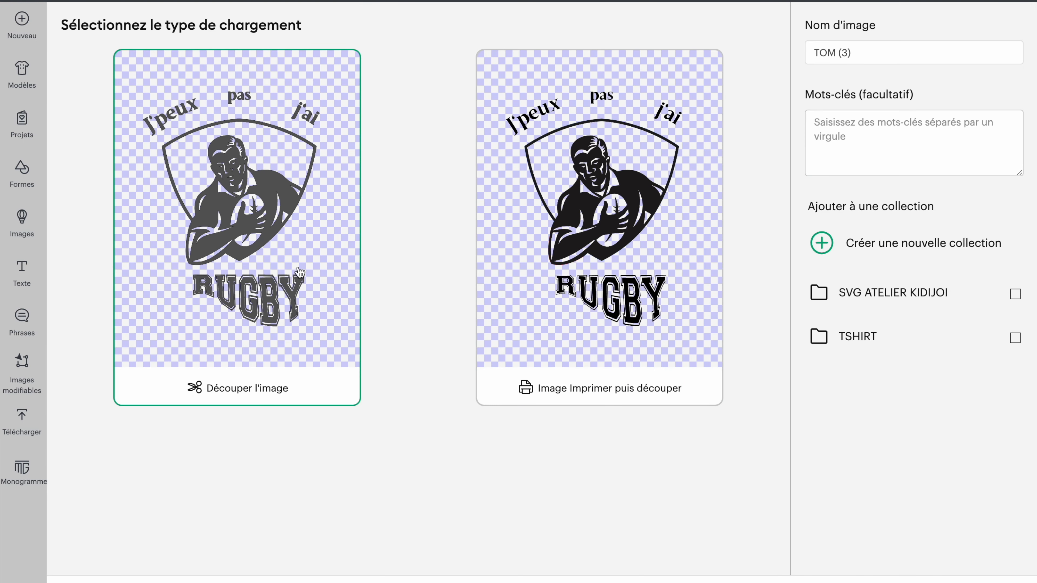
pyautogui.tripleClick(880, 51)
pyautogui.write('couleur noire rugby')
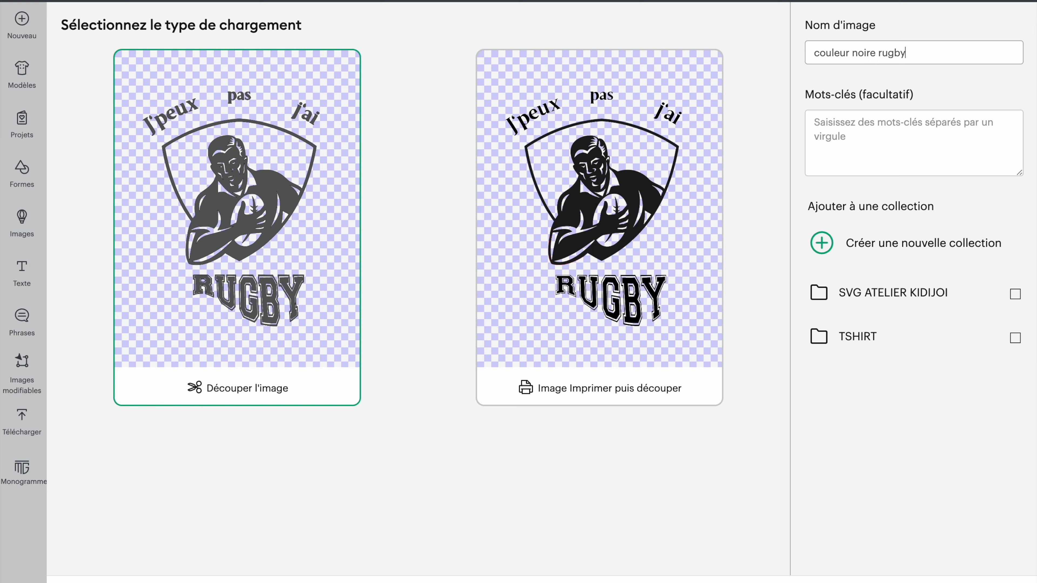
pyautogui.click(919, 341)
pyautogui.click(978, 582)
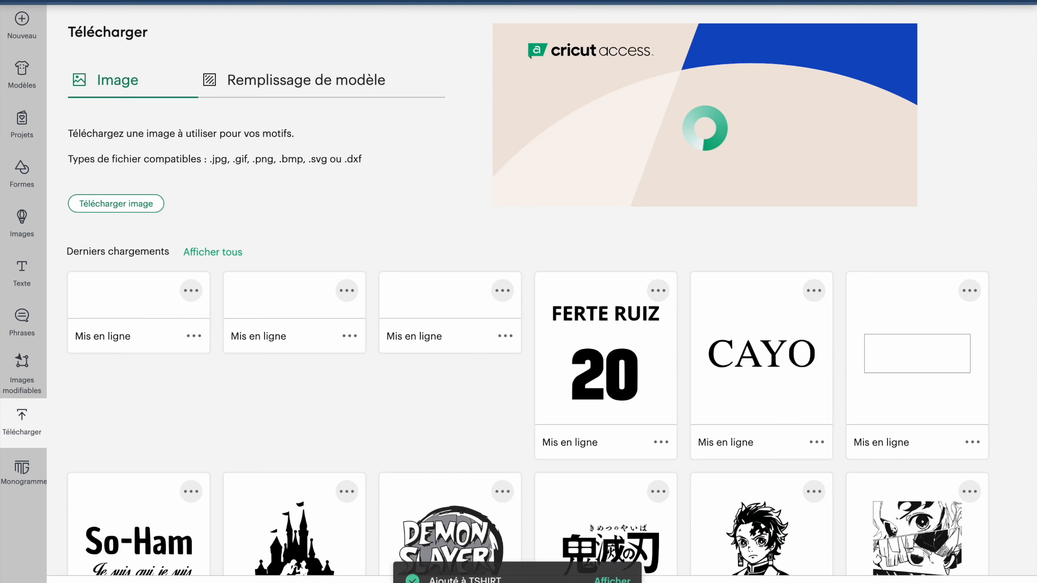
# Upload TOM (3).png from Téléchargements again and continue with it as a Complexe image
pyautogui.click(127, 203)
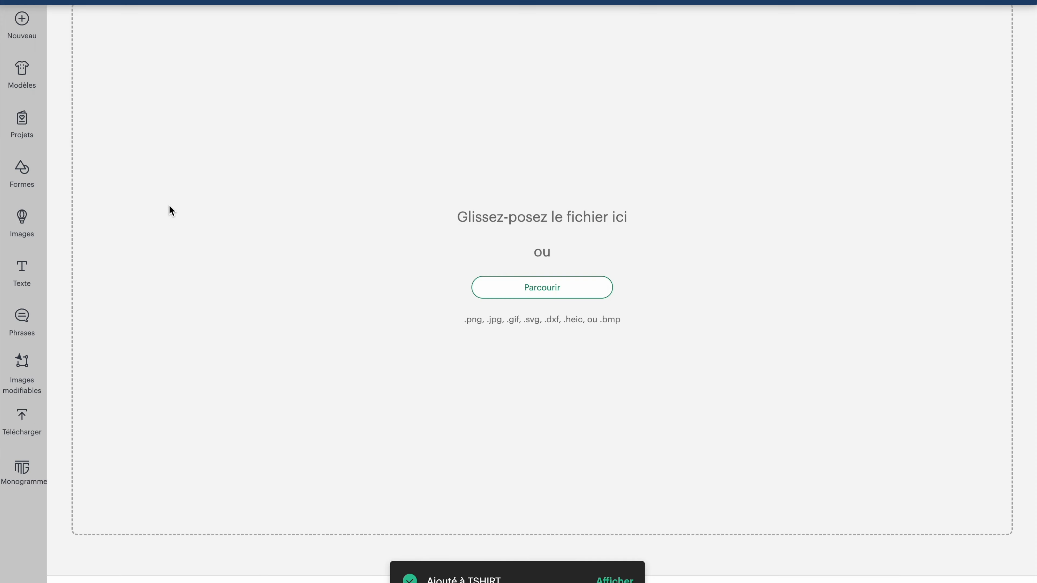
pyautogui.click(544, 297)
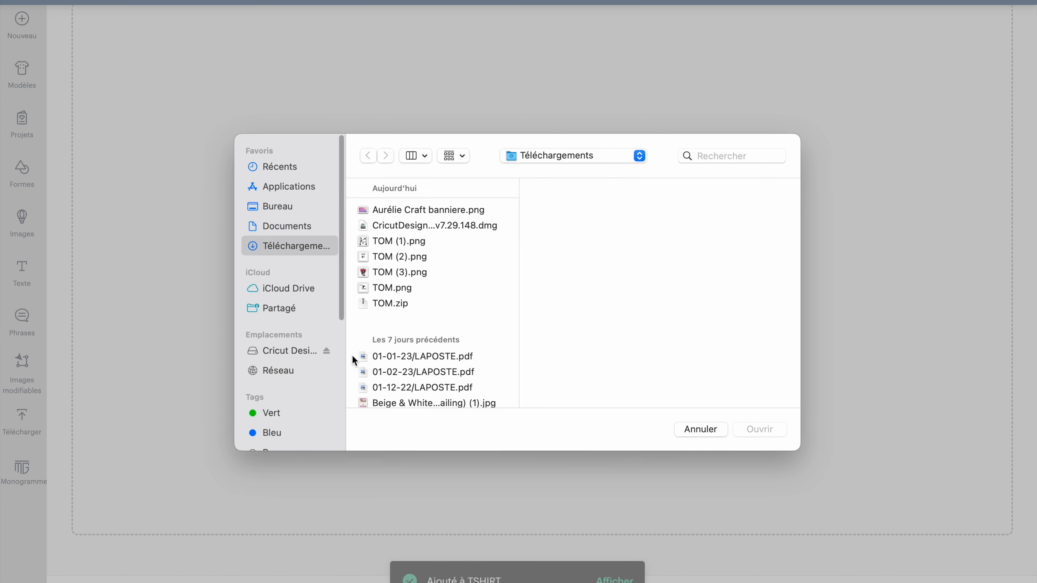
pyautogui.click(396, 272)
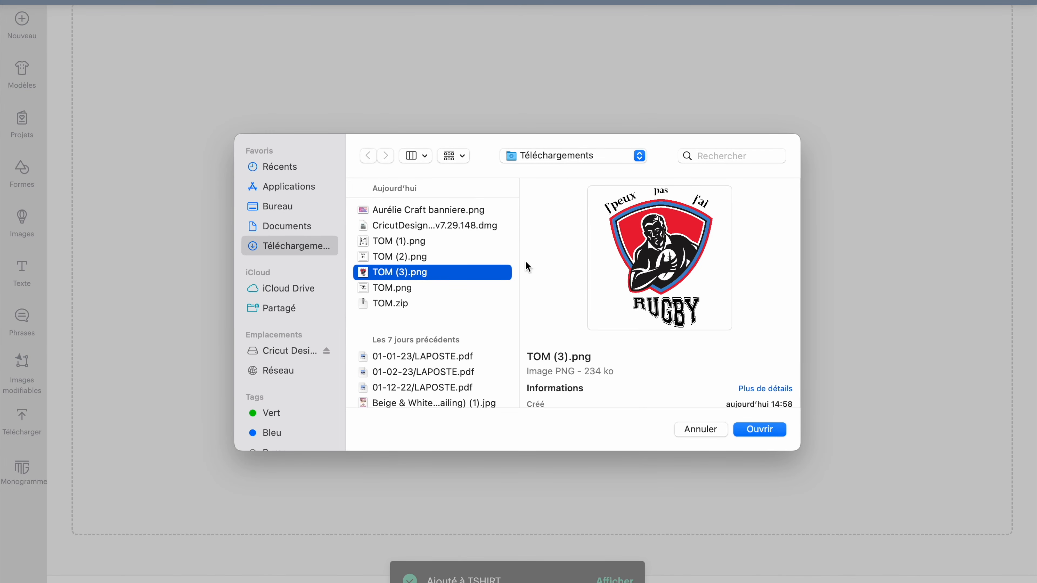
pyautogui.click(759, 427)
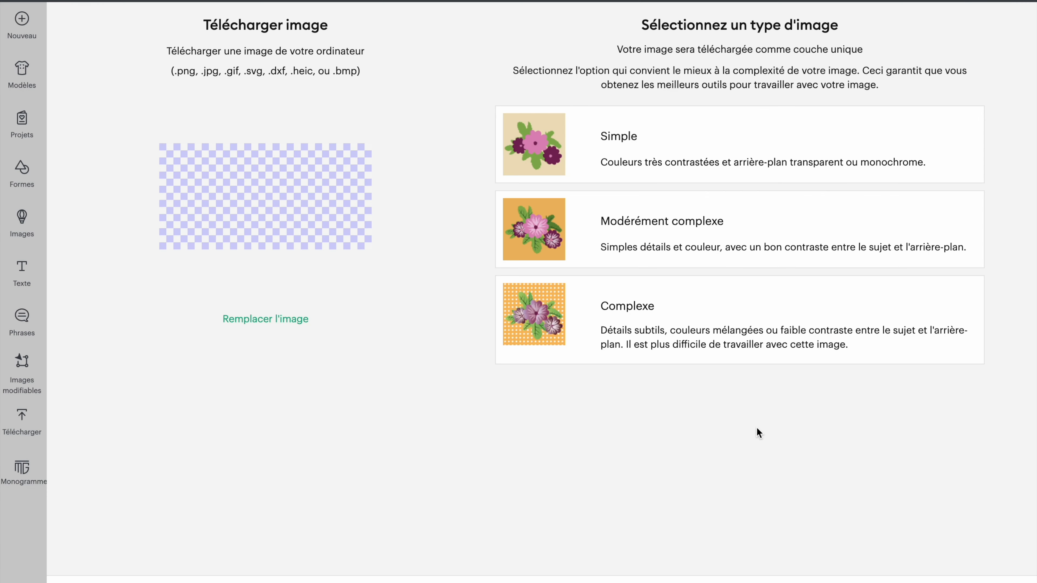
pyautogui.click(592, 332)
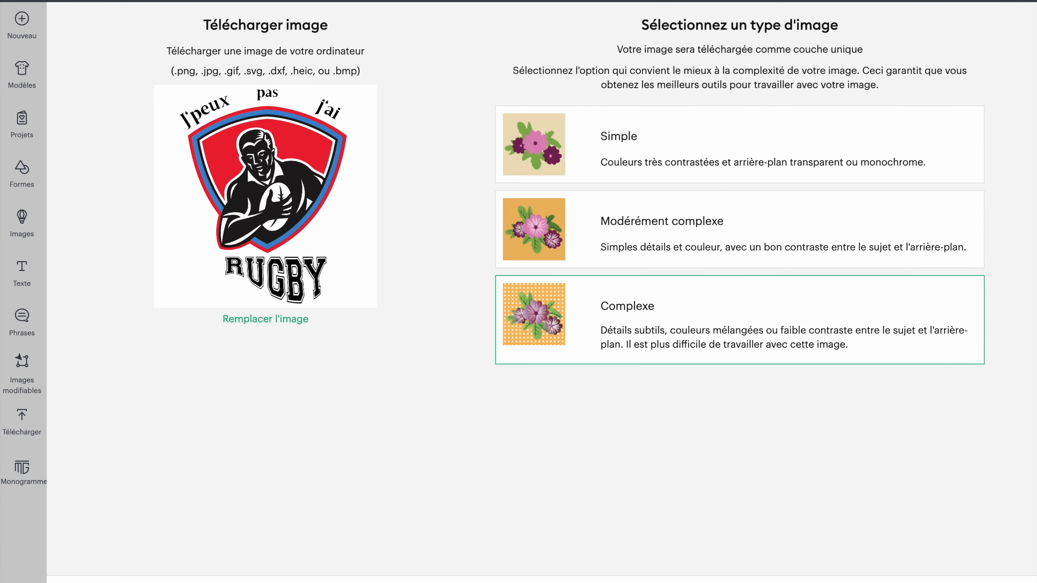
pyautogui.click(948, 582)
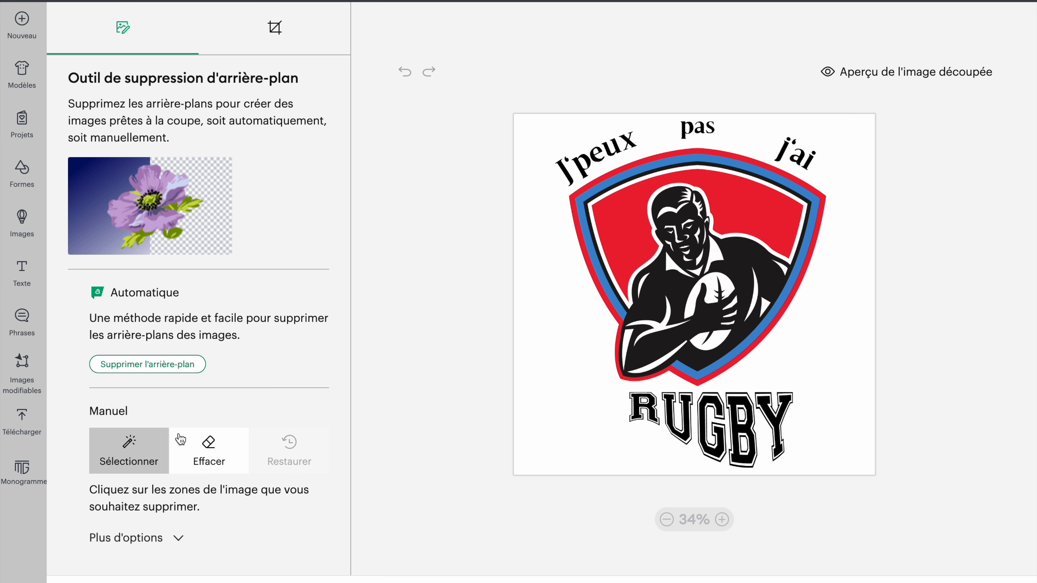
# Remove the white background, the outer red border and the blue band around the shield
pyautogui.click(561, 257)
pyautogui.click(560, 258)
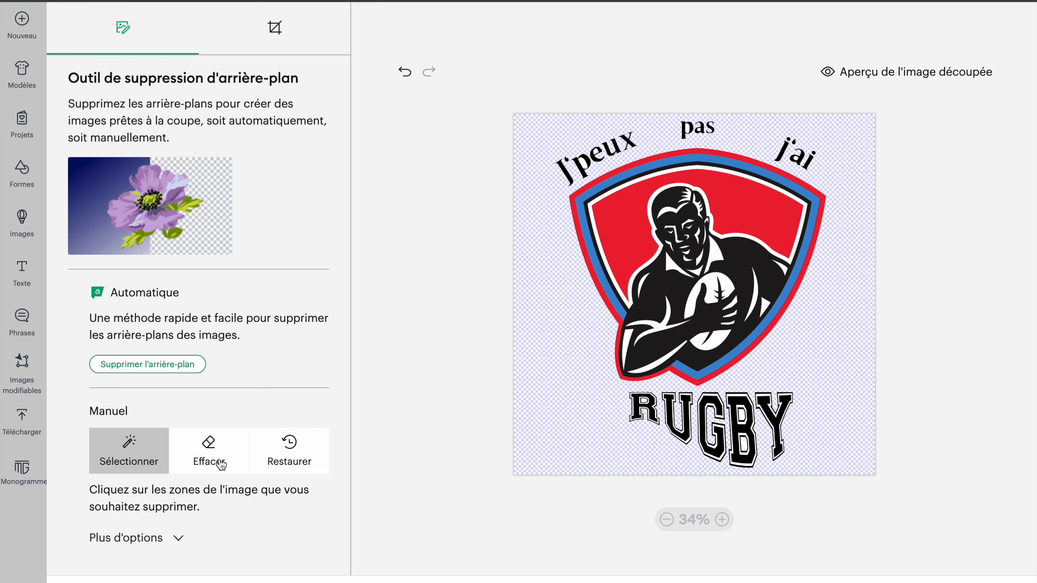
pyautogui.click(594, 184)
pyautogui.click(599, 190)
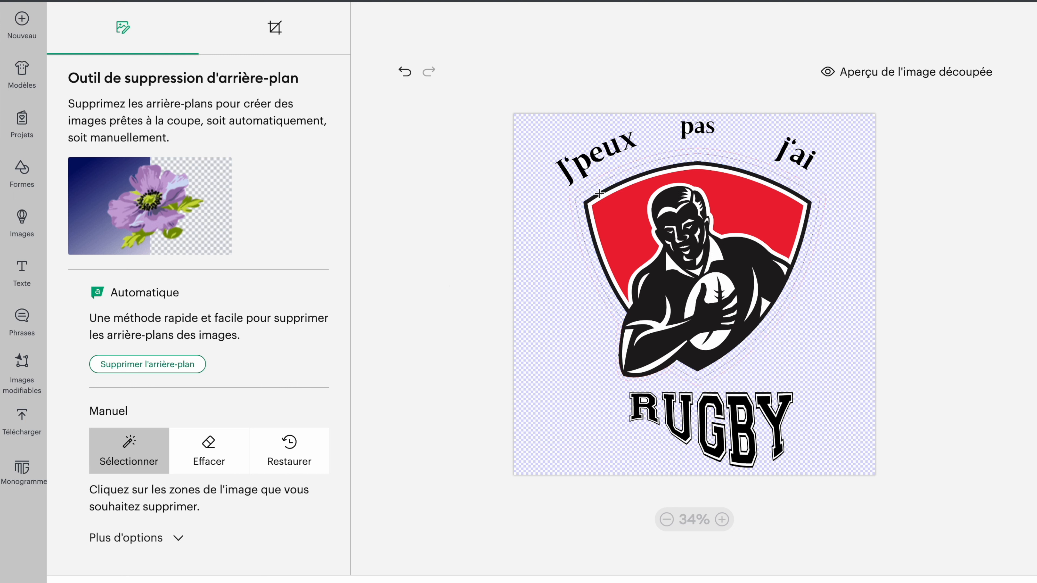
# Remove the black areas of the shield and player and the red fill, and reduce the image to 2 colours
pyautogui.click(599, 193)
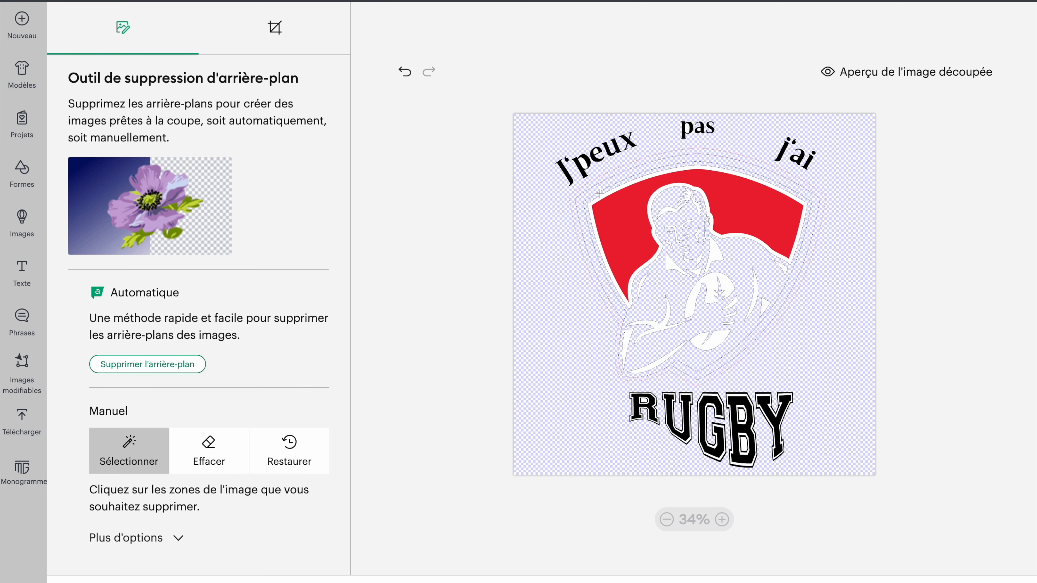
pyautogui.click(624, 231)
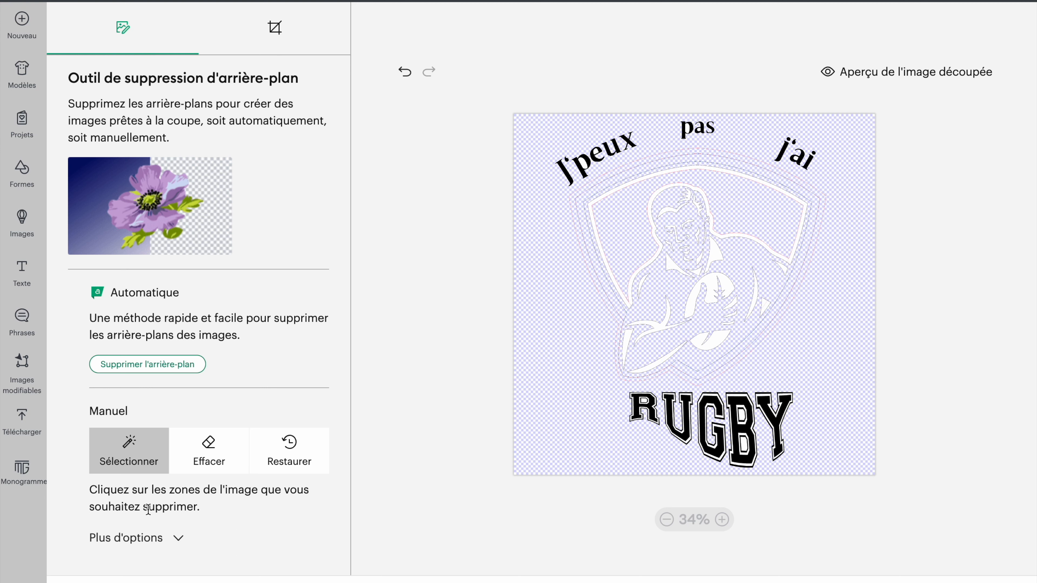
pyautogui.click(132, 547)
pyautogui.scroll(-2, 132, 548)
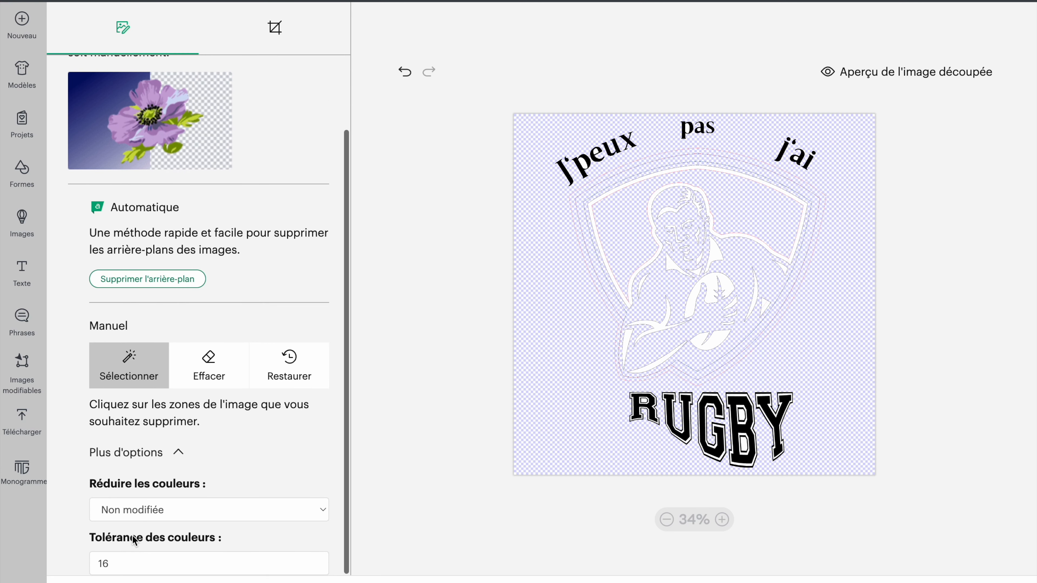
pyautogui.click(162, 518)
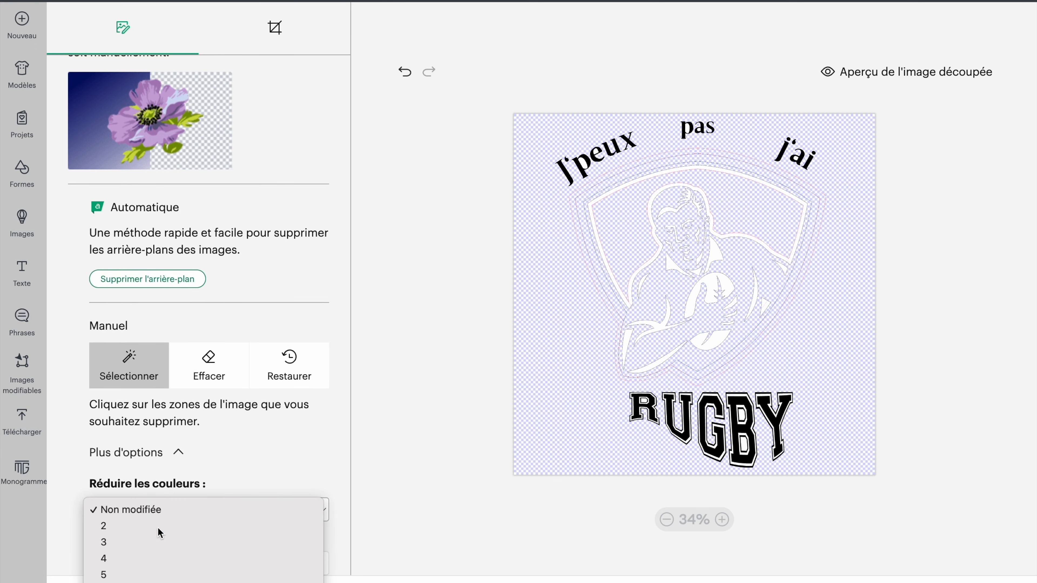
pyautogui.click(157, 524)
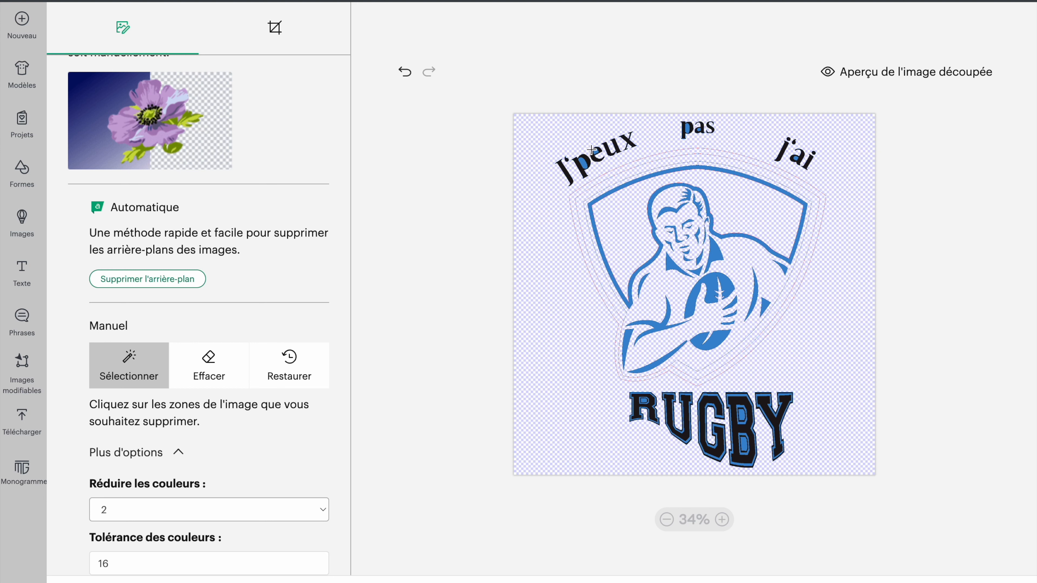
# Erase the words "J'peux pas j'ai" above the shield with an eraser size of 28
pyautogui.click(203, 373)
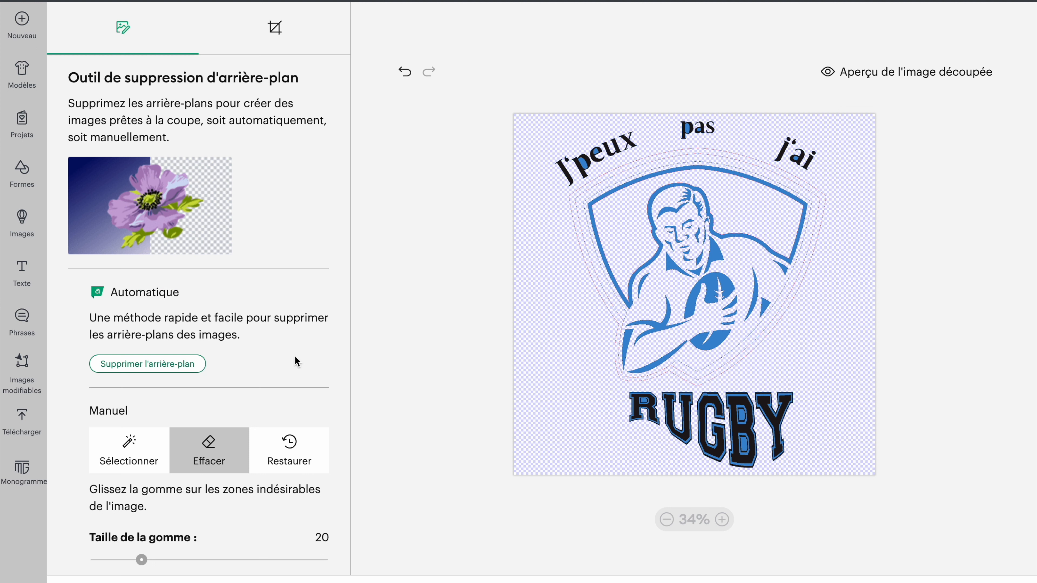
pyautogui.click(159, 560)
pyautogui.moveTo(562, 170)
pyautogui.mouseDown()
pyautogui.moveTo(655, 135)
pyautogui.moveTo(494, 216)
pyautogui.moveTo(592, 149)
pyautogui.moveTo(590, 173)
pyautogui.moveTo(563, 189)
pyautogui.moveTo(660, 124)
pyautogui.moveTo(540, 199)
pyautogui.moveTo(748, 115)
pyautogui.moveTo(614, 152)
pyautogui.moveTo(765, 130)
pyautogui.moveTo(827, 159)
pyautogui.moveTo(785, 140)
pyautogui.moveTo(817, 164)
pyautogui.moveTo(796, 144)
pyautogui.moveTo(753, 152)
pyautogui.moveTo(814, 173)
pyautogui.moveTo(790, 174)
pyautogui.moveTo(727, 145)
pyautogui.moveTo(691, 147)
pyautogui.moveTo(714, 140)
pyautogui.mouseUp()
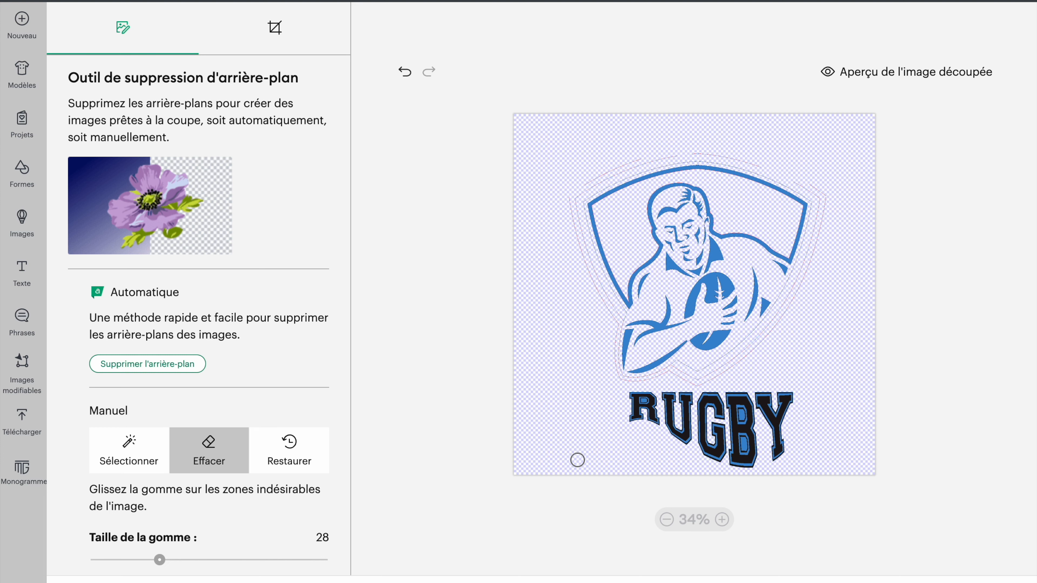
# Remove the black fill and black outer outline of the letter R in RUGBY, undoing the stray removal of its blue centre
pyautogui.click(145, 465)
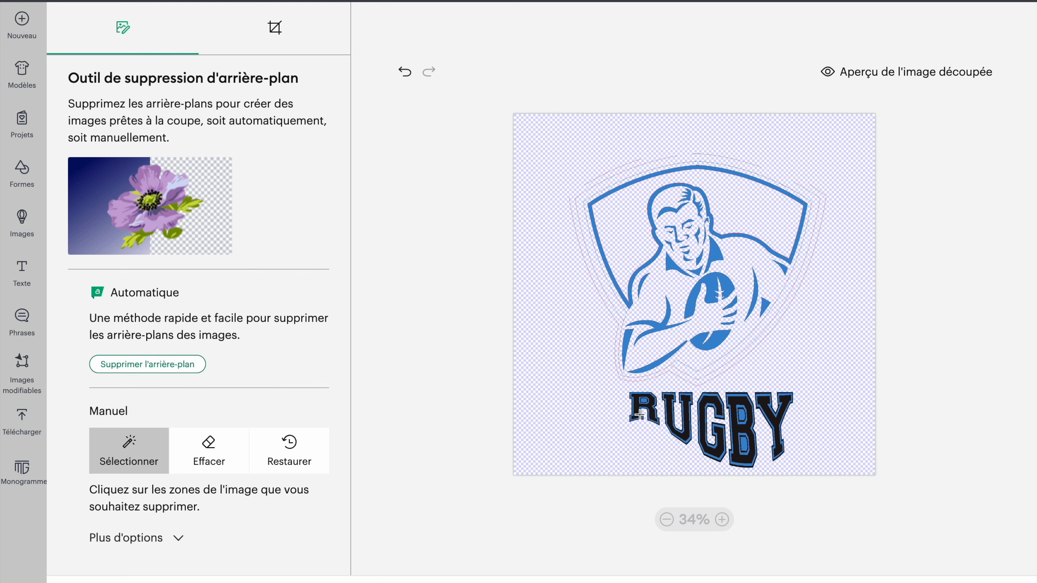
pyautogui.click(636, 407)
pyautogui.click(722, 520)
pyautogui.scroll(-5, 629, 358)
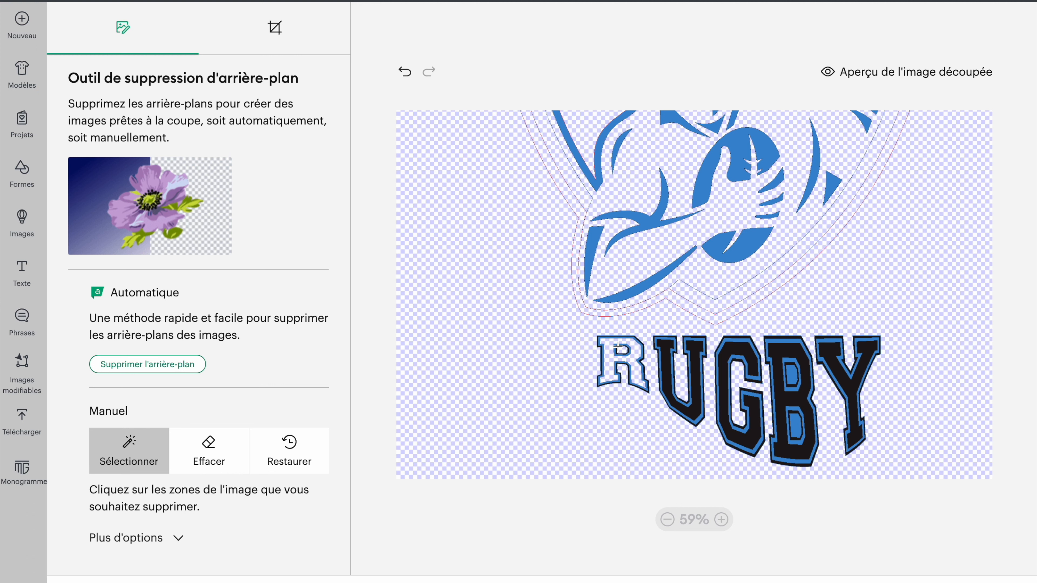
pyautogui.click(405, 71)
pyautogui.click(721, 520)
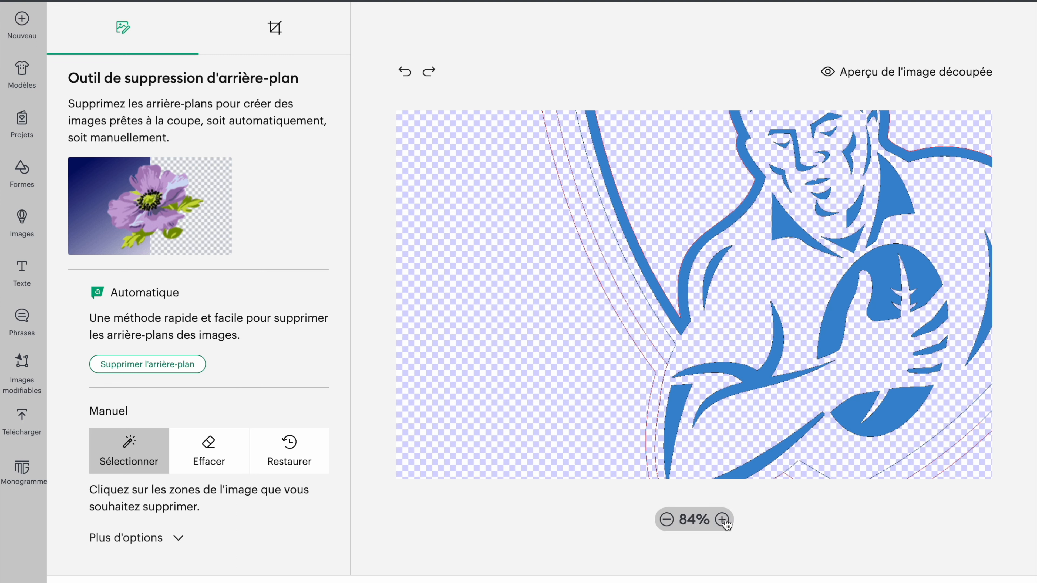
pyautogui.scroll(2, 759, 408)
pyautogui.hscroll(2, 759, 407)
pyautogui.scroll(-5, 653, 367)
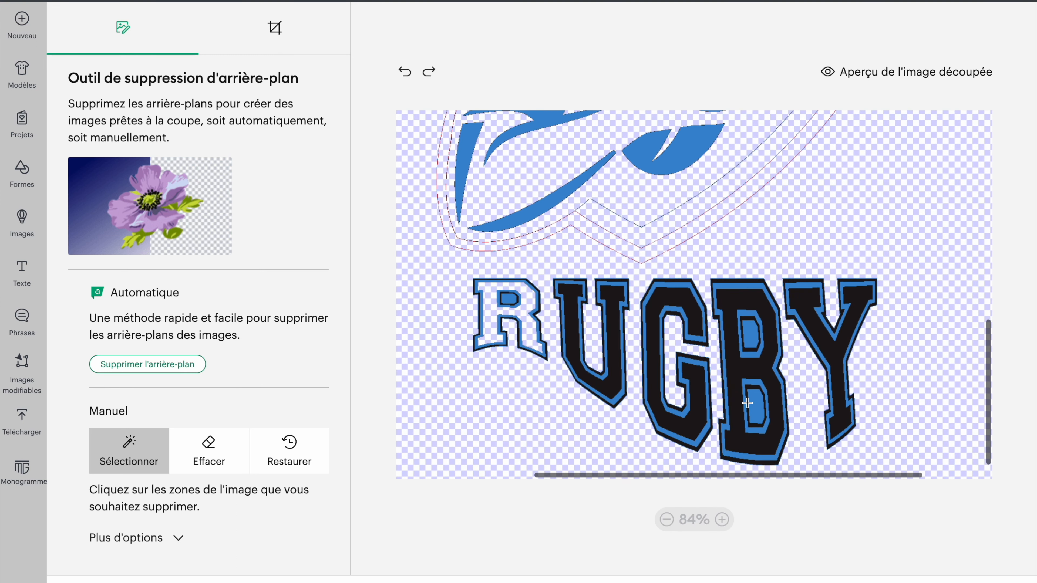
pyautogui.click(517, 297)
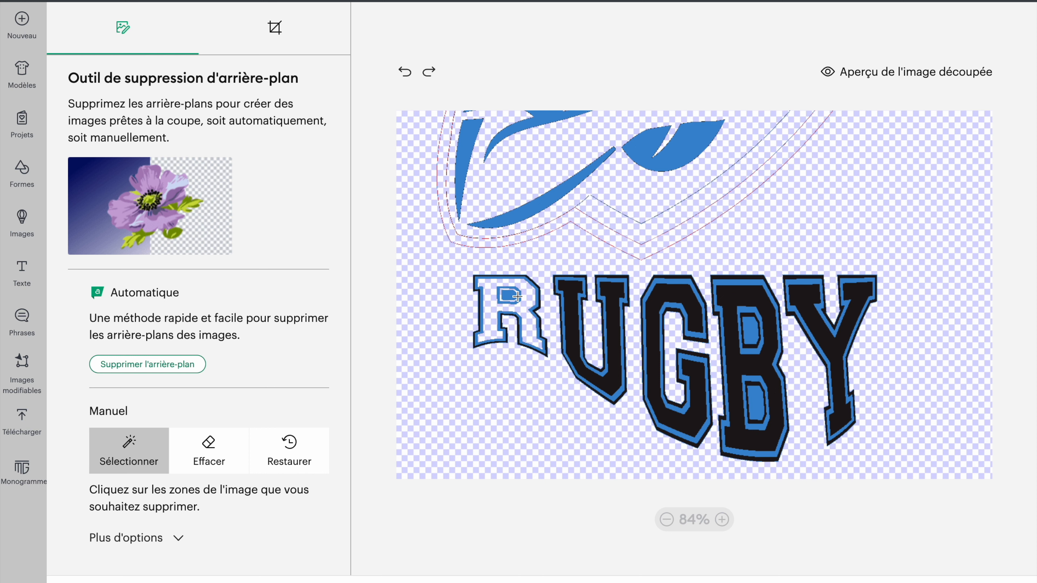
pyautogui.click(540, 295)
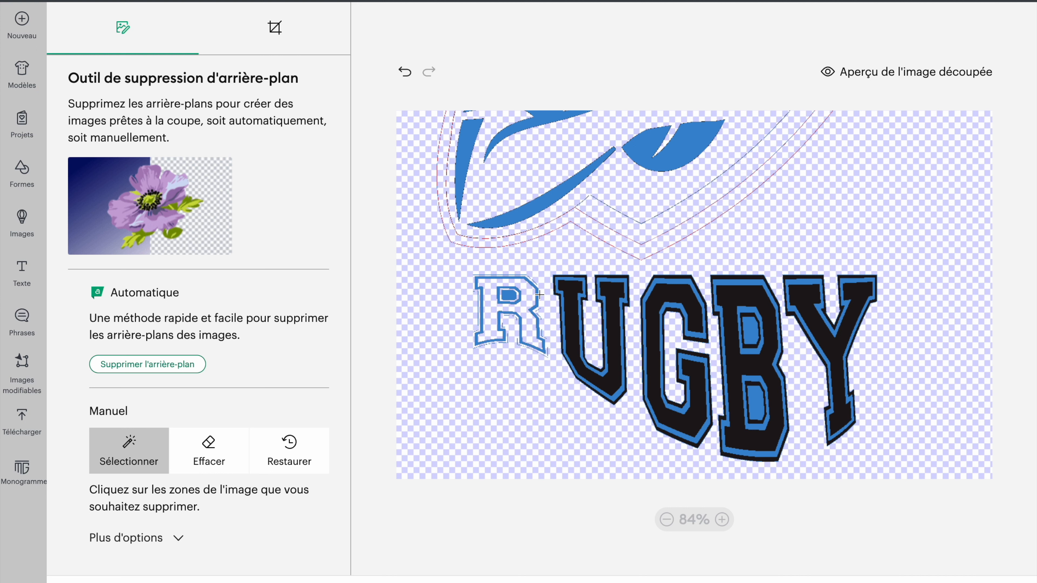
# Remove the black outer outlines and black fills of the letters U and G
pyautogui.click(555, 284)
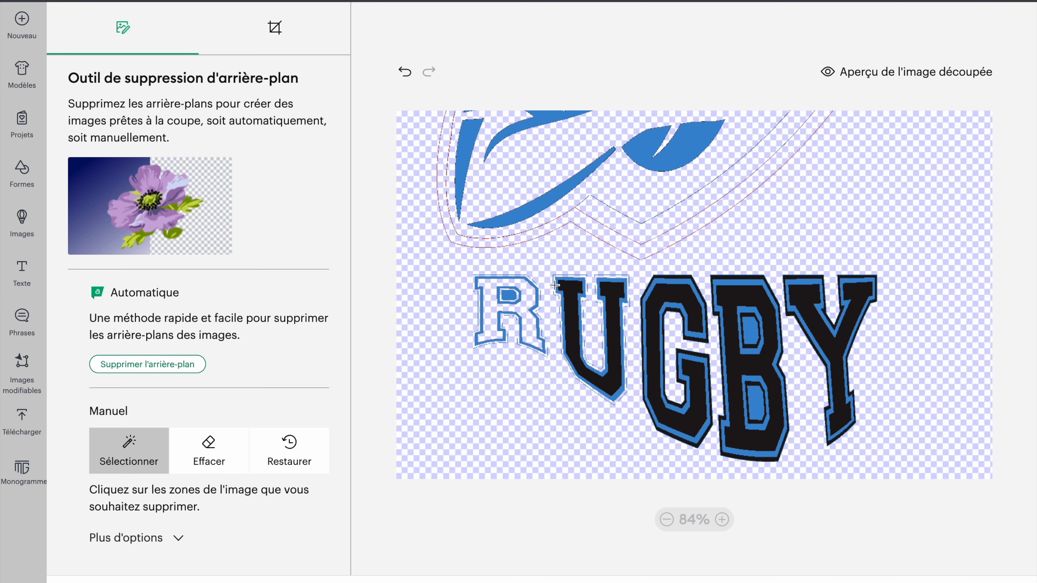
pyautogui.click(568, 288)
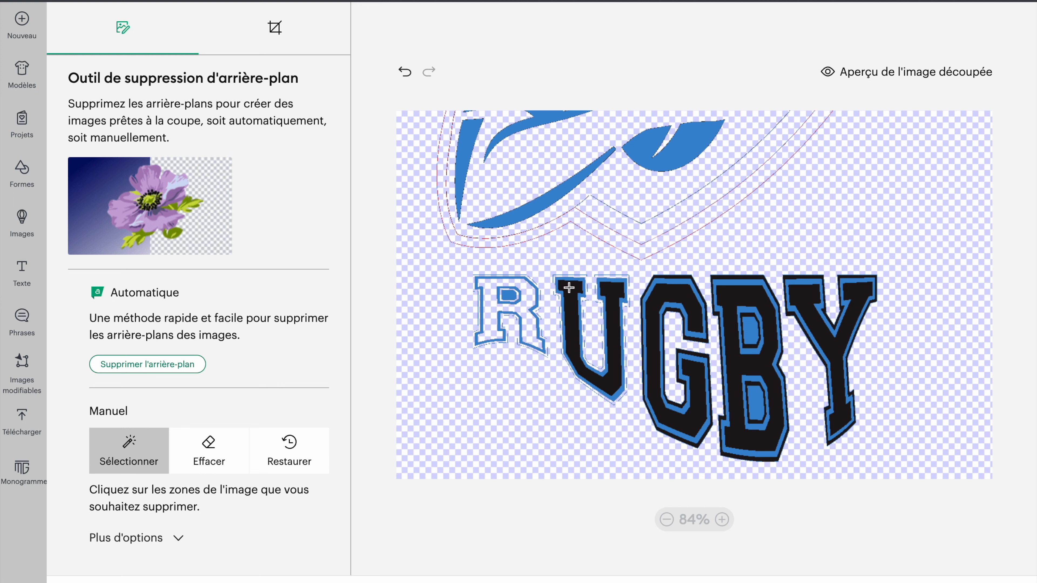
pyautogui.click(662, 278)
pyautogui.click(661, 303)
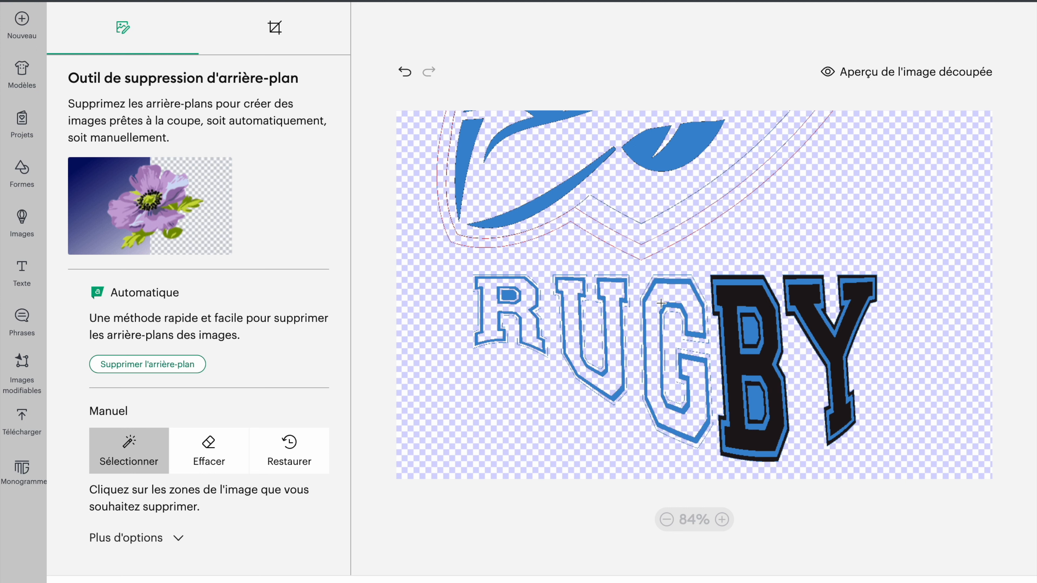
# Remove the remaining black from the letters B and Y, including the rings inside the B
pyautogui.click(739, 277)
pyautogui.click(734, 296)
pyautogui.click(747, 315)
pyautogui.click(751, 386)
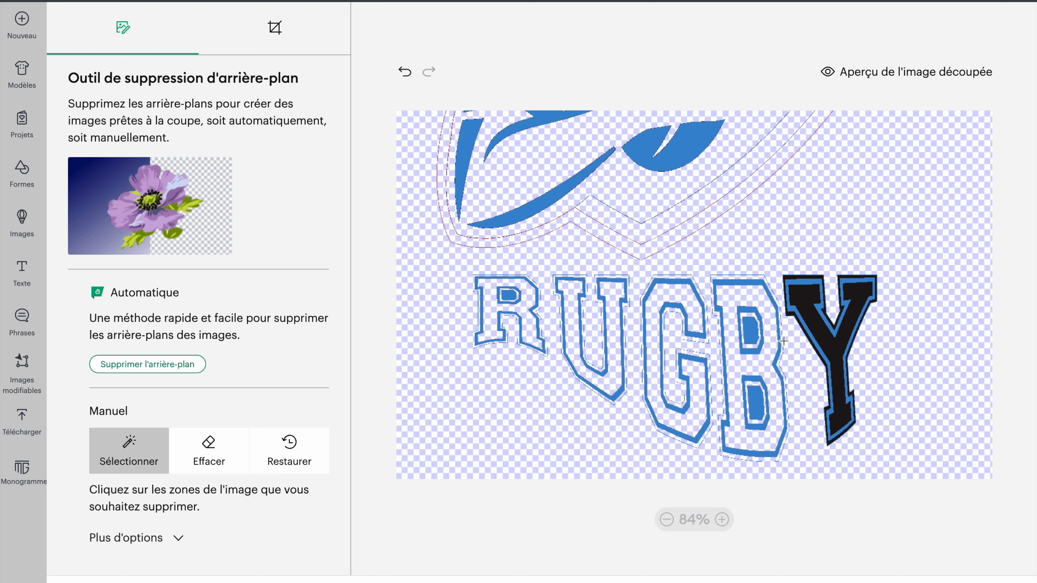
pyautogui.click(792, 279)
pyautogui.click(799, 295)
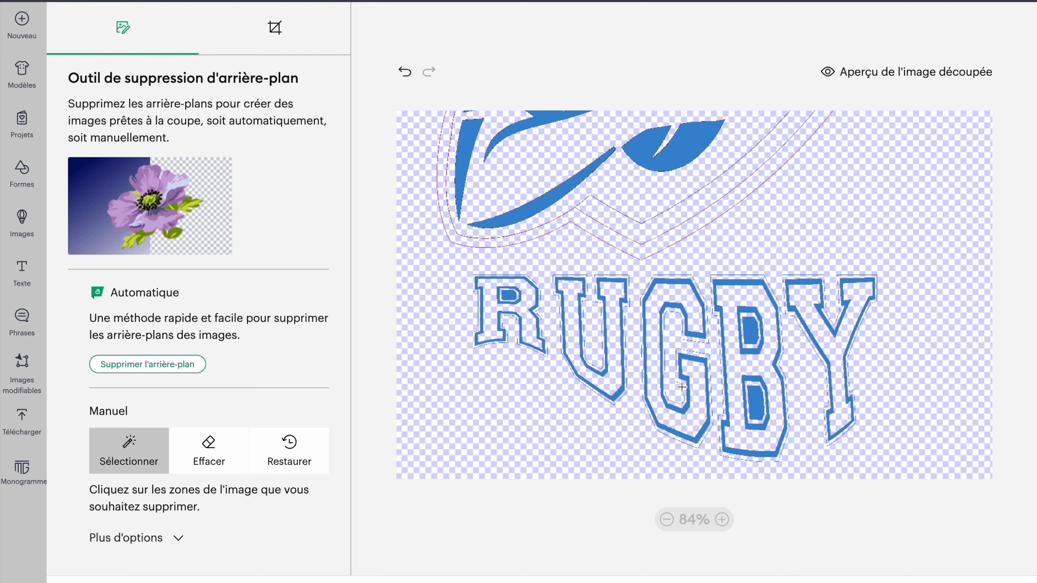
# Erase the stray thin contour lines above the shield and along its right side with the size 28 eraser
pyautogui.scroll(10, 682, 386)
pyautogui.click(209, 447)
pyautogui.click(460, 205)
pyautogui.click(405, 73)
pyautogui.moveTo(452, 198)
pyautogui.mouseDown()
pyautogui.moveTo(482, 171)
pyautogui.moveTo(380, 238)
pyautogui.moveTo(442, 201)
pyautogui.moveTo(562, 157)
pyautogui.moveTo(609, 152)
pyautogui.moveTo(415, 214)
pyautogui.moveTo(668, 150)
pyautogui.moveTo(790, 177)
pyautogui.moveTo(799, 190)
pyautogui.moveTo(647, 156)
pyautogui.moveTo(855, 205)
pyautogui.moveTo(932, 239)
pyautogui.moveTo(965, 314)
pyautogui.moveTo(932, 386)
pyautogui.moveTo(946, 251)
pyautogui.moveTo(930, 308)
pyautogui.moveTo(936, 259)
pyautogui.moveTo(828, 200)
pyautogui.mouseUp()
pyautogui.moveTo(915, 214)
pyautogui.mouseDown()
pyautogui.moveTo(938, 346)
pyautogui.moveTo(924, 318)
pyautogui.moveTo(881, 465)
pyautogui.moveTo(941, 373)
pyautogui.moveTo(925, 442)
pyautogui.moveTo(934, 346)
pyautogui.moveTo(920, 348)
pyautogui.moveTo(875, 463)
pyautogui.mouseUp()
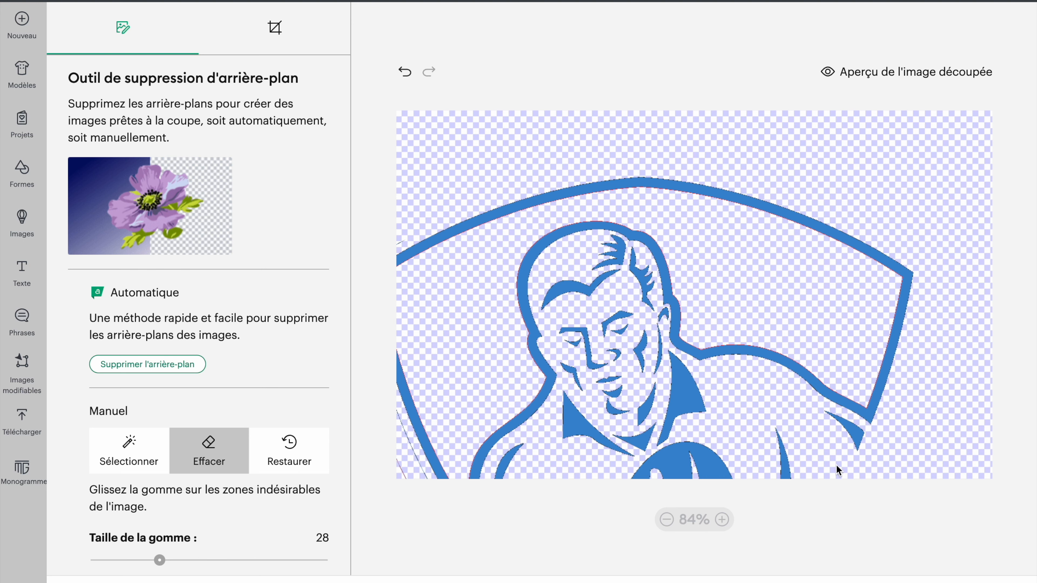
# Erase the leftover contour lines below the player's arm and along the left side of the shield
pyautogui.scroll(-5, 836, 467)
pyautogui.moveTo(723, 397)
pyautogui.mouseDown()
pyautogui.moveTo(849, 289)
pyautogui.moveTo(784, 386)
pyautogui.moveTo(884, 259)
pyautogui.moveTo(887, 233)
pyautogui.moveTo(854, 252)
pyautogui.moveTo(804, 334)
pyautogui.moveTo(712, 448)
pyautogui.moveTo(630, 467)
pyautogui.moveTo(708, 420)
pyautogui.moveTo(671, 413)
pyautogui.moveTo(584, 448)
pyautogui.moveTo(600, 427)
pyautogui.moveTo(487, 464)
pyautogui.moveTo(453, 460)
pyautogui.moveTo(429, 398)
pyautogui.moveTo(433, 443)
pyautogui.moveTo(429, 354)
pyautogui.moveTo(439, 309)
pyautogui.moveTo(436, 370)
pyautogui.moveTo(453, 293)
pyautogui.moveTo(398, 232)
pyautogui.moveTo(415, 268)
pyautogui.moveTo(556, 280)
pyautogui.mouseUp()
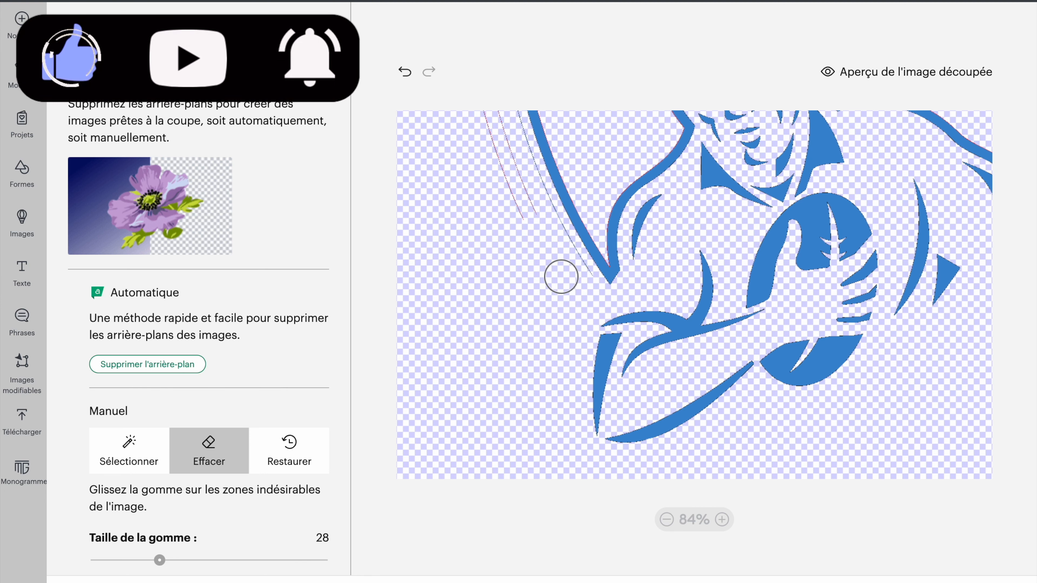
pyautogui.scroll(2, 555, 234)
pyautogui.moveTo(568, 313); pyautogui.dragTo(567, 454)
pyautogui.click(405, 72)
pyautogui.moveTo(463, 218)
pyautogui.mouseDown()
pyautogui.moveTo(525, 176)
pyautogui.moveTo(466, 249)
pyautogui.moveTo(528, 382)
pyautogui.mouseUp()
pyautogui.moveTo(462, 237)
pyautogui.mouseDown()
pyautogui.moveTo(481, 220)
pyautogui.moveTo(531, 372)
pyautogui.mouseUp()
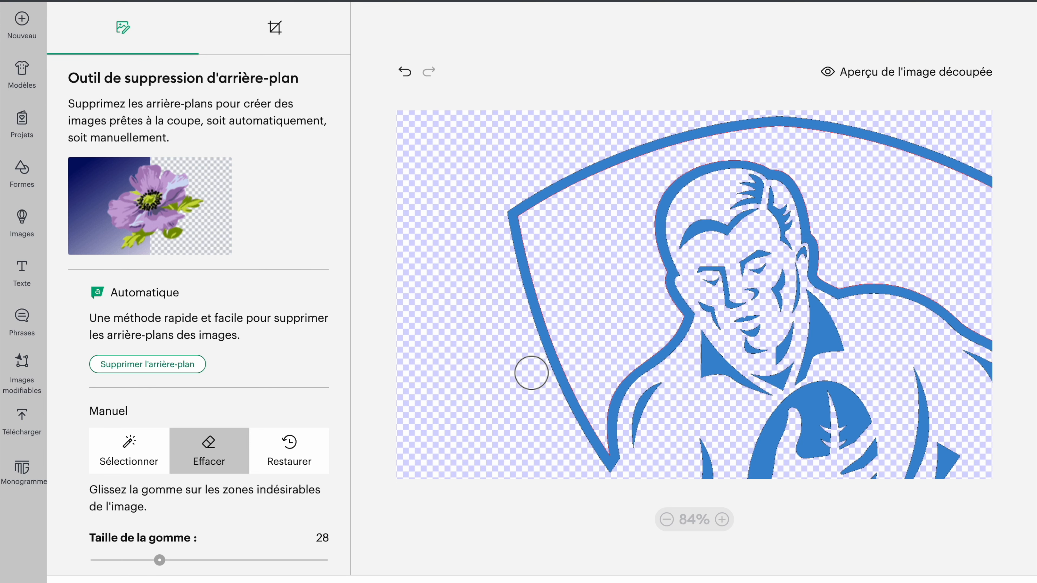
# Reduce the eraser size to 5 and erase the stray lines above the letters R and U
pyautogui.scroll(-10, 531, 373)
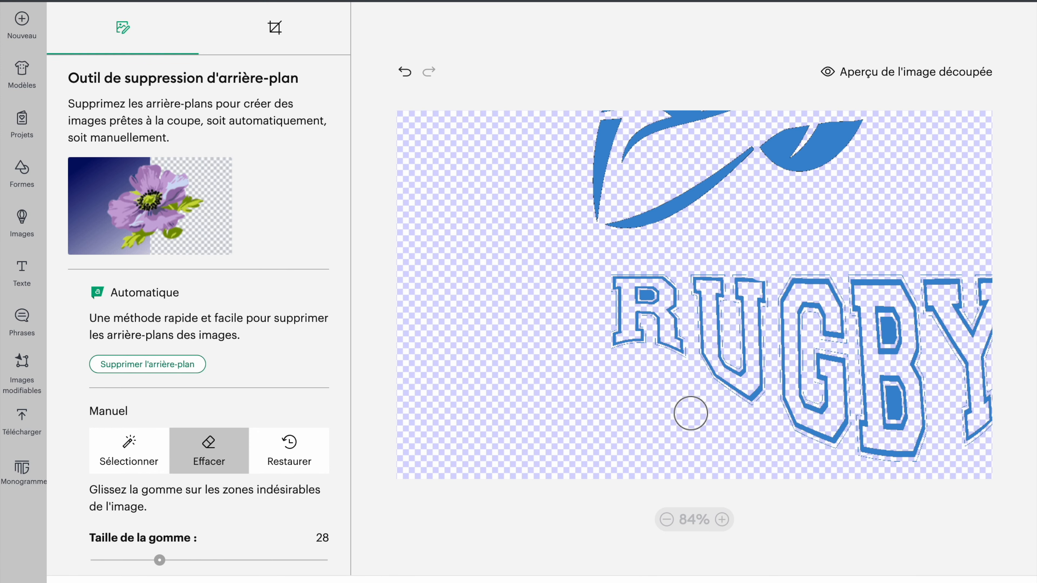
pyautogui.click(722, 519)
pyautogui.hscroll(5, 507, 382)
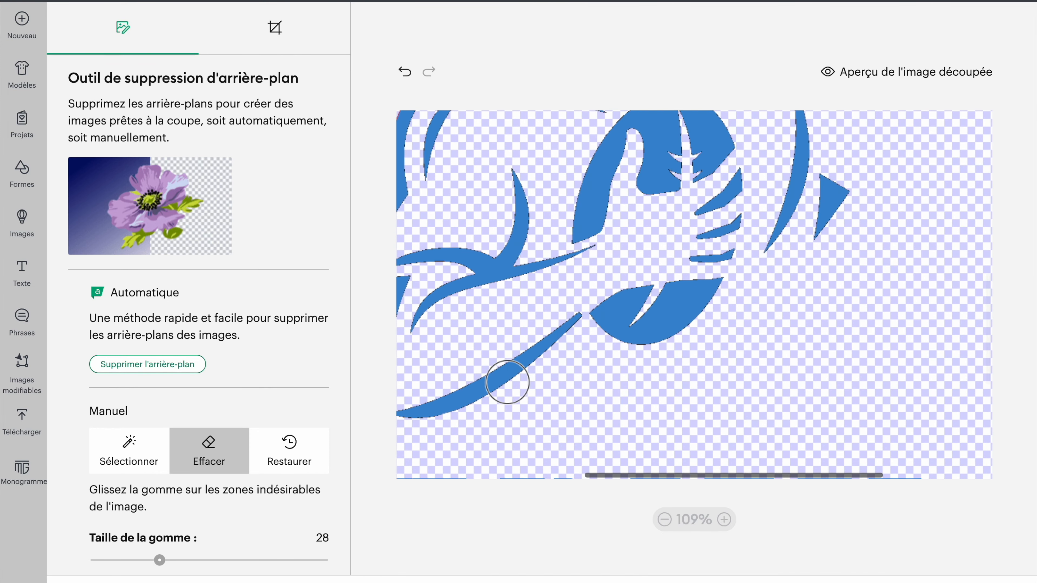
pyautogui.scroll(-6, 507, 382)
pyautogui.moveTo(159, 560); pyautogui.dragTo(130, 560)
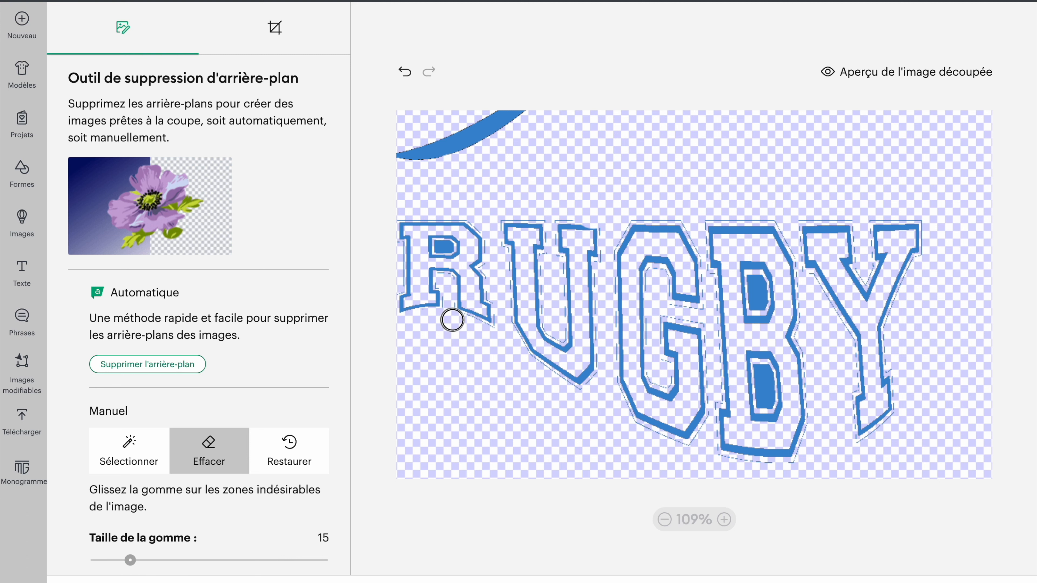
pyautogui.hscroll(-2, 518, 170)
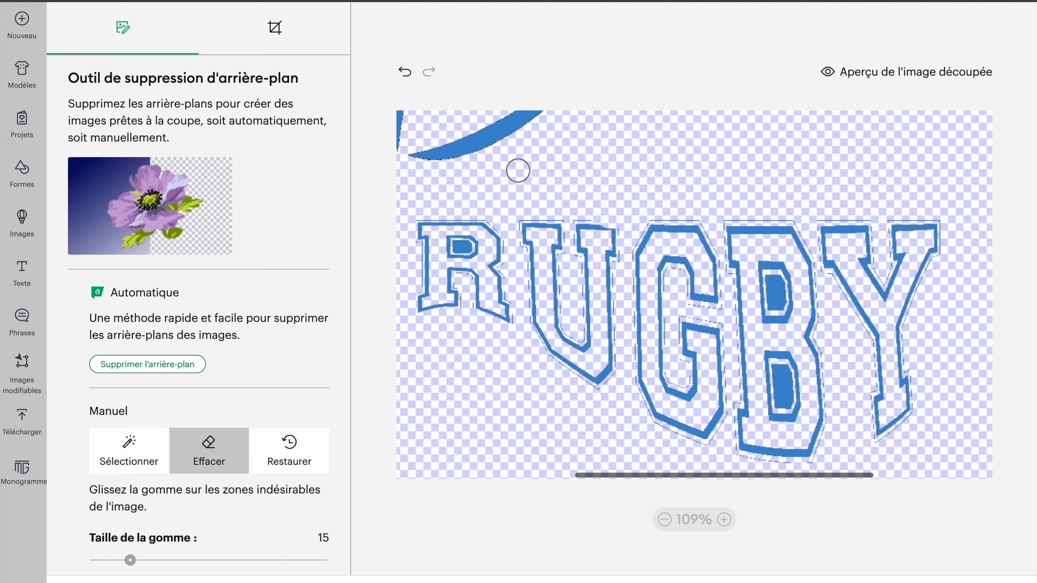
pyautogui.hscroll(-5, 518, 171)
pyautogui.click(108, 560)
pyautogui.click(722, 519)
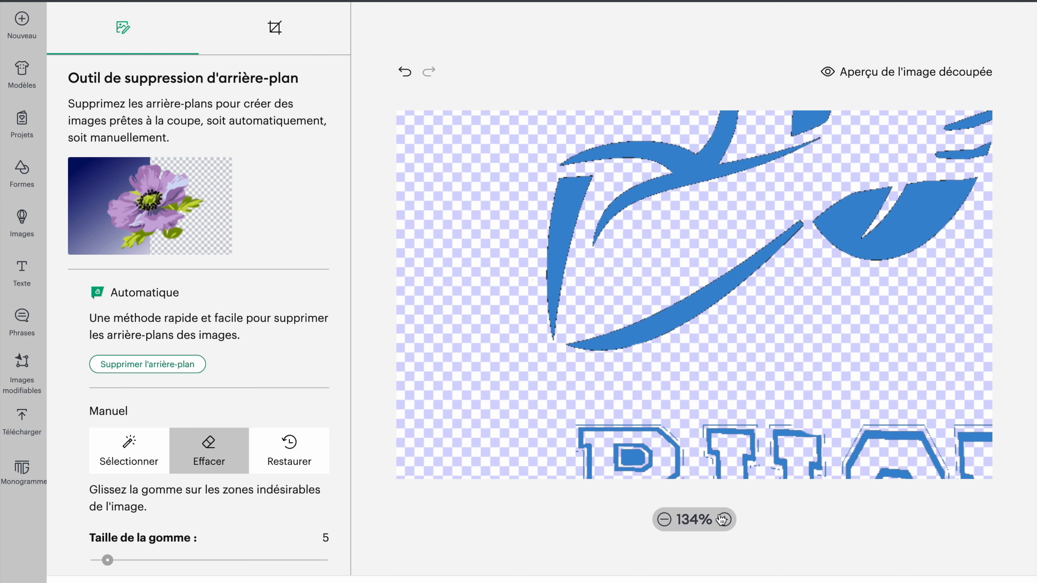
pyautogui.moveTo(662, 422)
pyautogui.mouseDown()
pyautogui.moveTo(577, 423)
pyautogui.moveTo(660, 420)
pyautogui.moveTo(687, 465)
pyautogui.mouseUp()
pyautogui.click(405, 73)
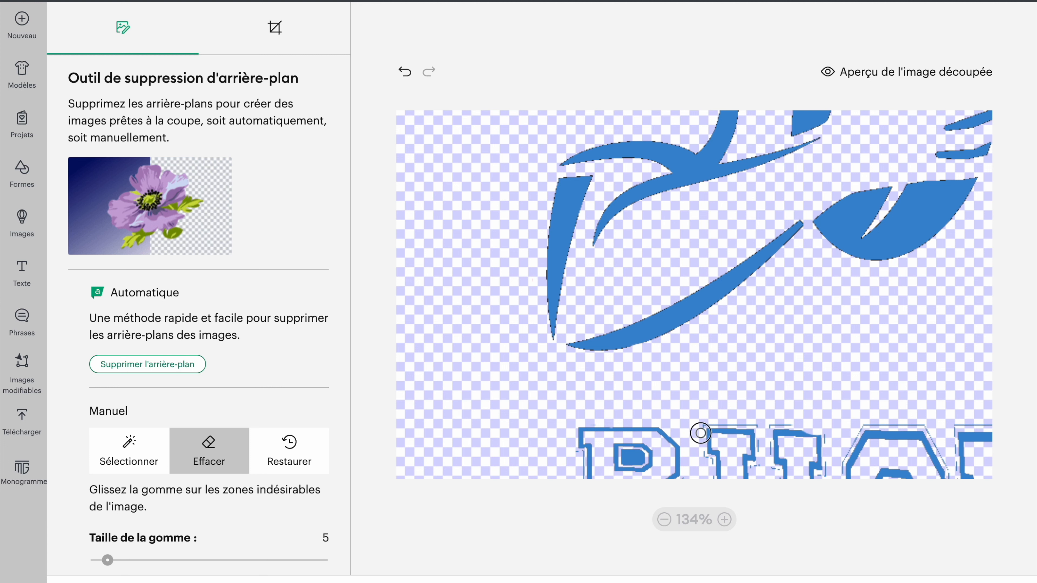
pyautogui.moveTo(701, 424); pyautogui.dragTo(770, 427)
# Erase the stray dashes along the sides and foot of the letter R
pyautogui.scroll(-3, 790, 408)
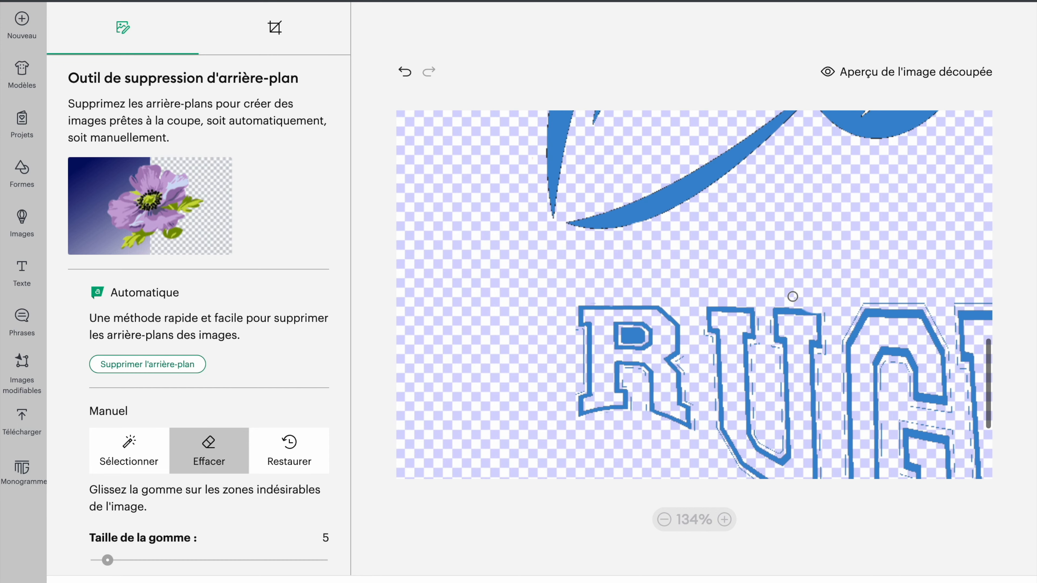
pyautogui.moveTo(577, 333); pyautogui.dragTo(572, 399)
pyautogui.moveTo(633, 409)
pyautogui.mouseDown()
pyautogui.moveTo(643, 374)
pyautogui.moveTo(623, 372)
pyautogui.moveTo(631, 386)
pyautogui.moveTo(692, 364)
pyautogui.moveTo(681, 361)
pyautogui.moveTo(688, 373)
pyautogui.moveTo(685, 356)
pyautogui.moveTo(694, 424)
pyautogui.mouseUp()
pyautogui.click(405, 72)
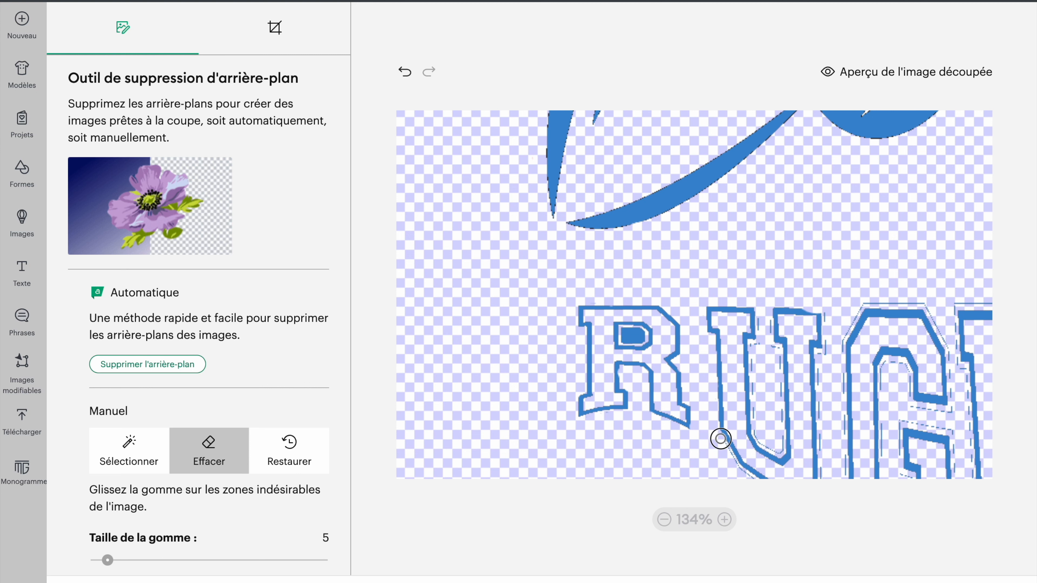
# Erase the stray dashes around the outside of the letter U and its upper gap, undoing the faulty strokes
pyautogui.scroll(-2, 723, 474)
pyautogui.click(405, 72)
pyautogui.hscroll(3, 704, 398)
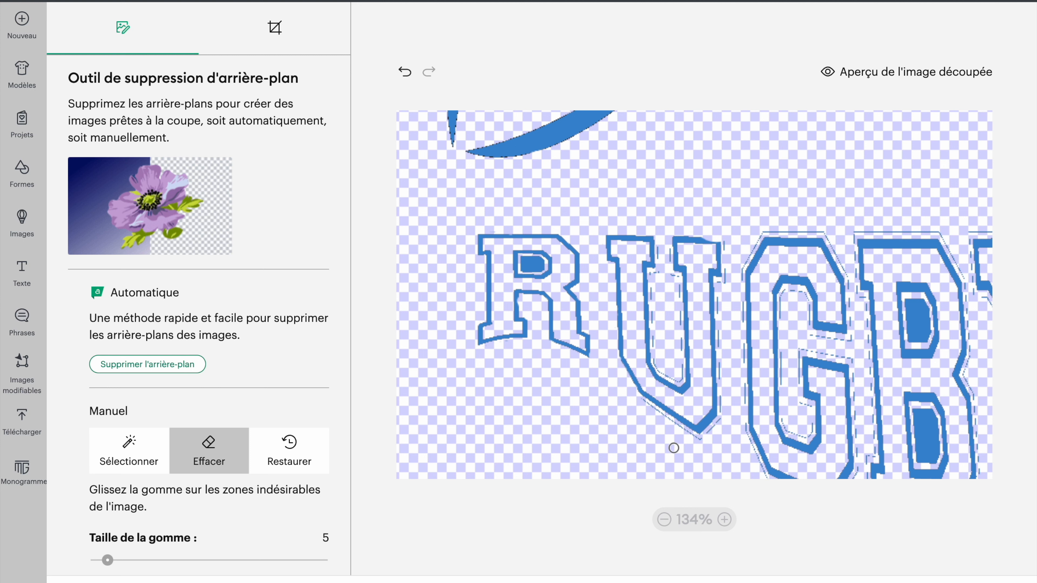
pyautogui.moveTo(639, 404)
pyautogui.mouseDown()
pyautogui.moveTo(709, 444)
pyautogui.moveTo(725, 415)
pyautogui.moveTo(722, 303)
pyautogui.mouseUp()
pyautogui.click(723, 283)
pyautogui.moveTo(727, 278); pyautogui.dragTo(728, 241)
pyautogui.moveTo(666, 251)
pyautogui.mouseDown()
pyautogui.moveTo(661, 281)
pyautogui.moveTo(652, 276)
pyautogui.moveTo(677, 288)
pyautogui.mouseUp()
pyautogui.click(401, 72)
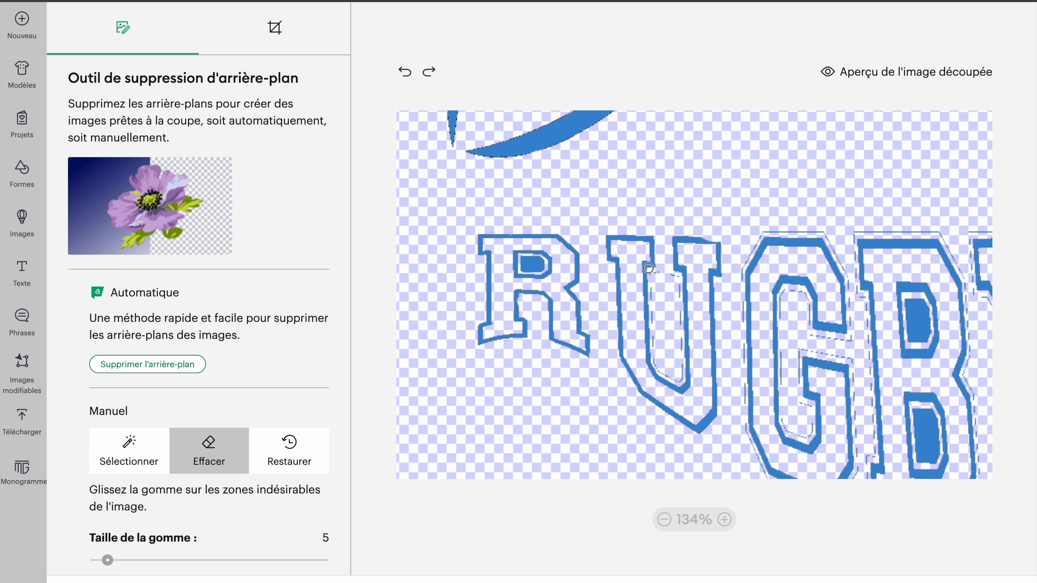
# Erase the remaining stray dashes inside the letter U and around the letters G and B
pyautogui.moveTo(652, 275)
pyautogui.mouseDown()
pyautogui.moveTo(675, 279)
pyautogui.moveTo(674, 334)
pyautogui.moveTo(652, 319)
pyautogui.moveTo(654, 285)
pyautogui.mouseUp()
pyautogui.moveTo(655, 348)
pyautogui.mouseDown()
pyautogui.moveTo(657, 338)
pyautogui.moveTo(658, 362)
pyautogui.moveTo(678, 378)
pyautogui.moveTo(677, 339)
pyautogui.mouseUp()
pyautogui.moveTo(741, 326); pyautogui.dragTo(741, 305)
pyautogui.hscroll(-4, 800, 393)
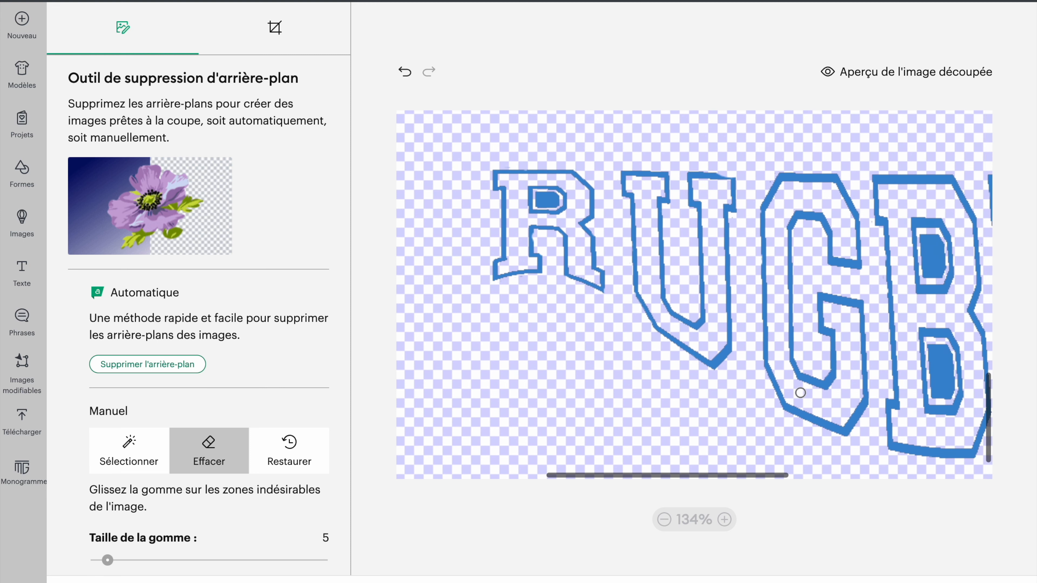
# Preview the cut image and examine the RUGBY lettering for leftover specks
pyautogui.hscroll(-5, 800, 393)
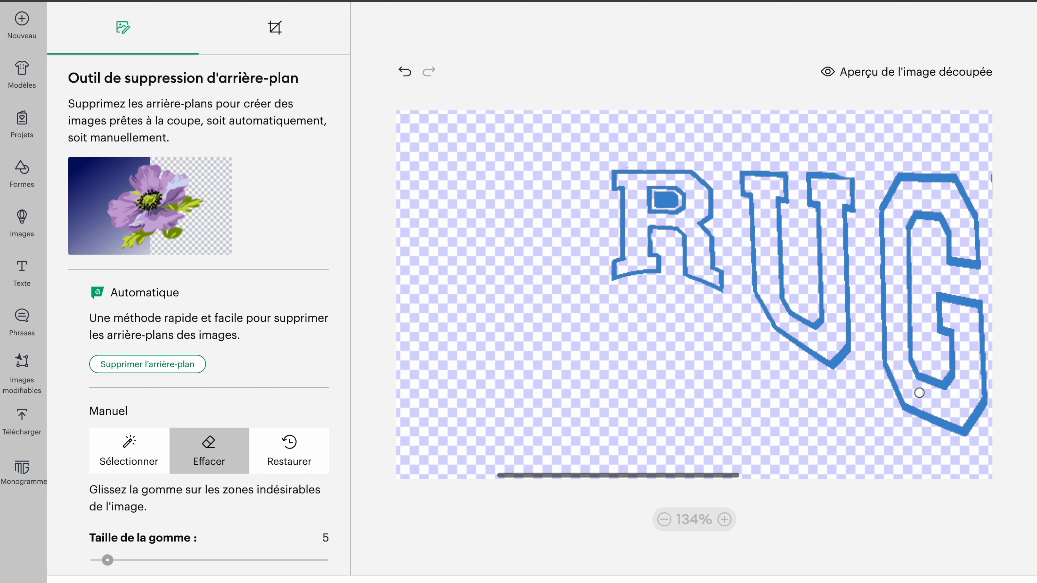
pyautogui.click(665, 519)
pyautogui.click(666, 520)
pyautogui.click(883, 71)
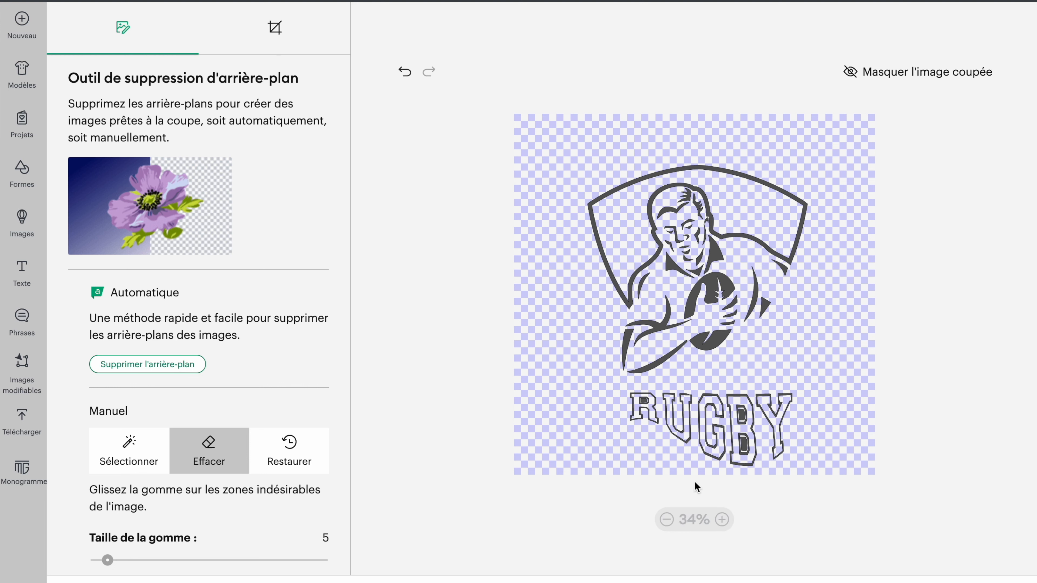
pyautogui.click(722, 520)
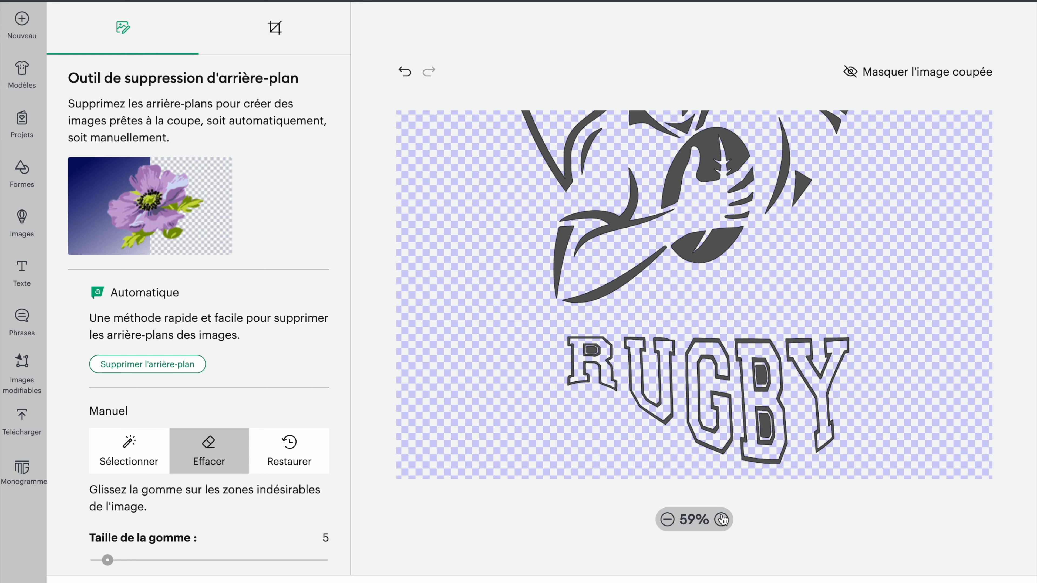
# Check the rest of the cleaned artwork, then upload it as a cut image named "couleur blanche rugby"
pyautogui.scroll(5, 694, 295)
pyautogui.scroll(3, 886, 398)
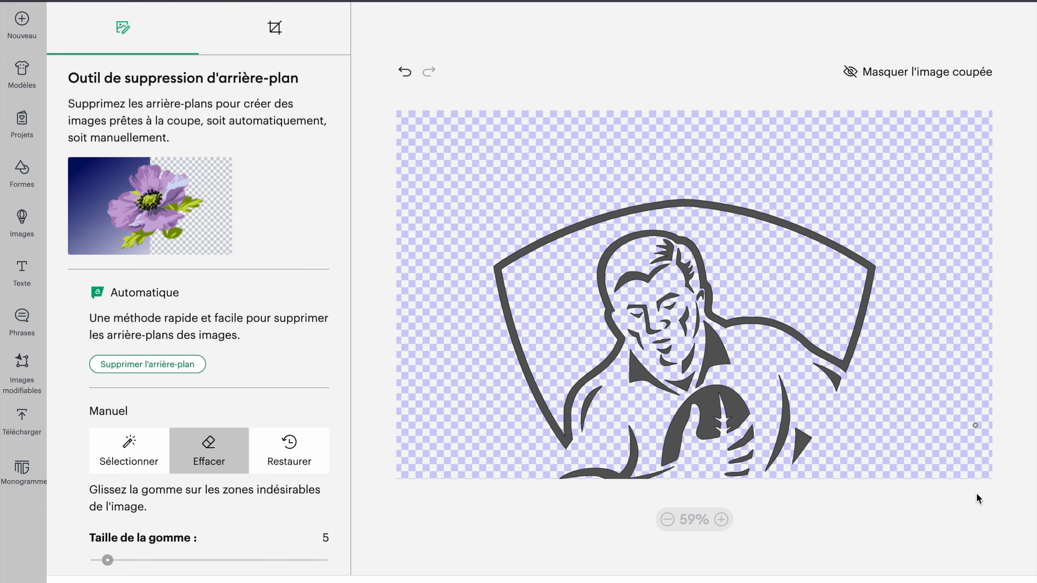
pyautogui.click(942, 582)
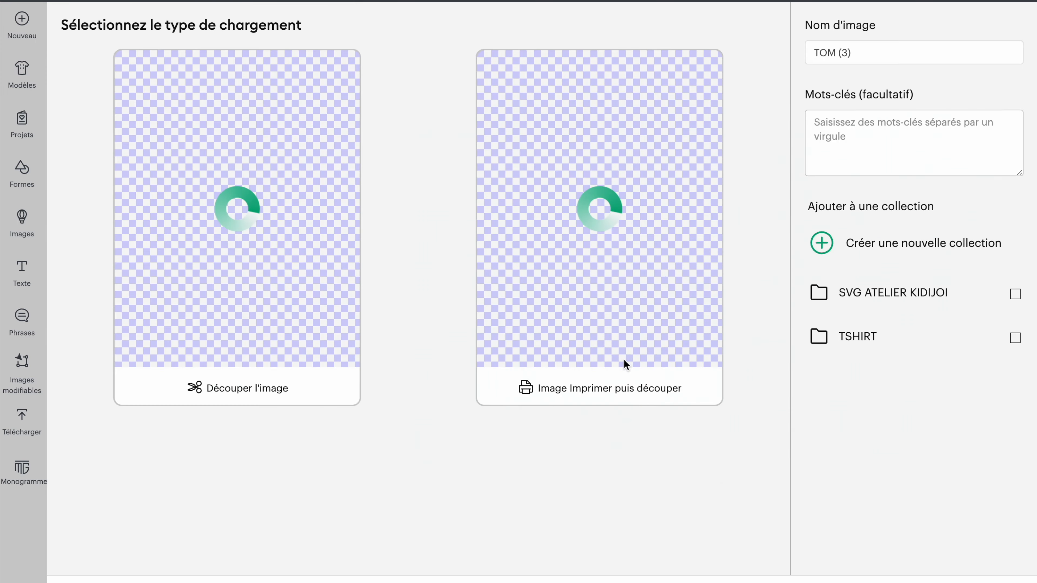
pyautogui.click(240, 218)
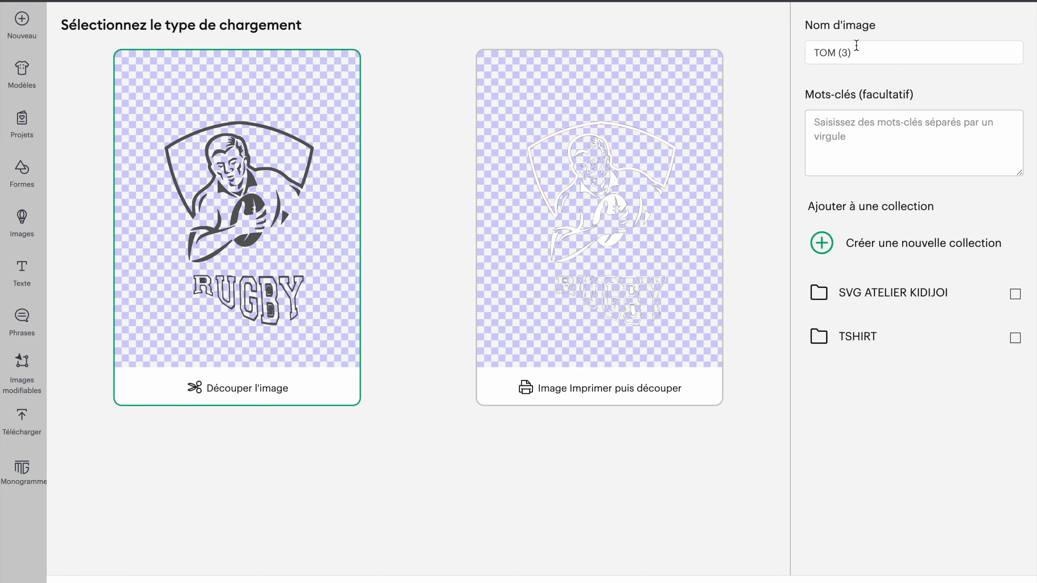
pyautogui.moveTo(856, 47); pyautogui.dragTo(753, 47)
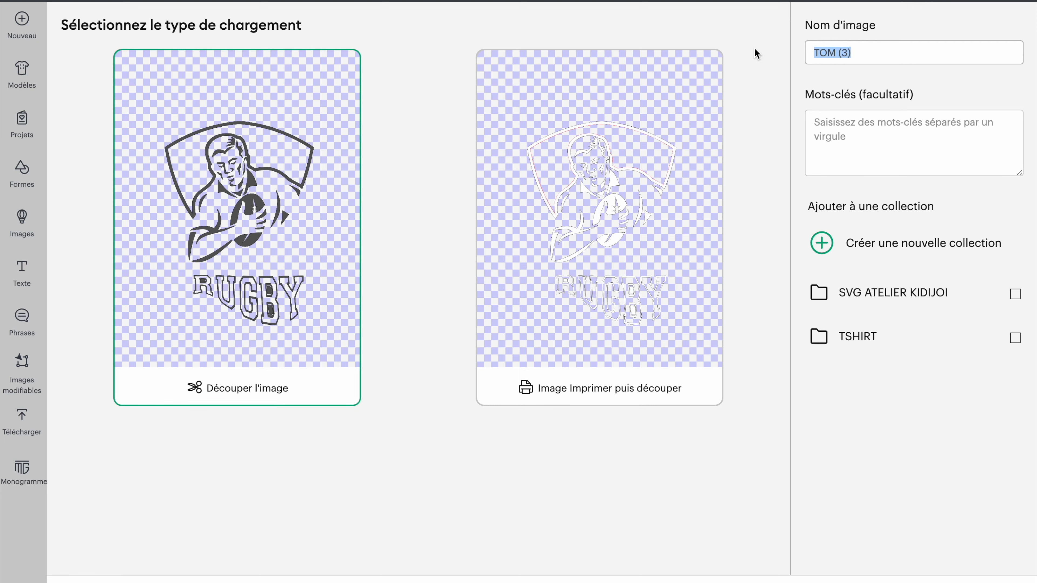
pyautogui.write('couleur blanche rugby')
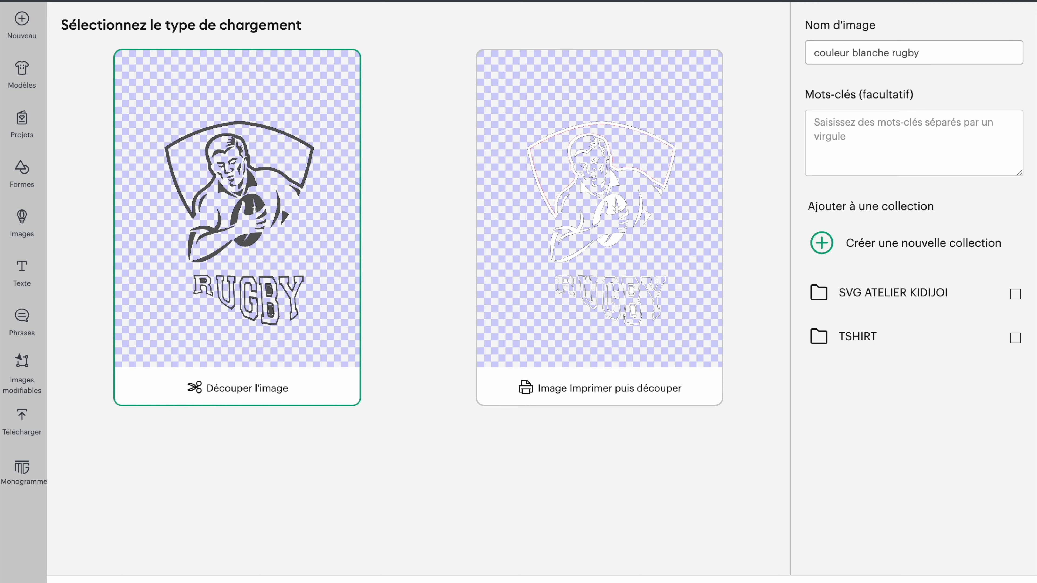
pyautogui.click(992, 582)
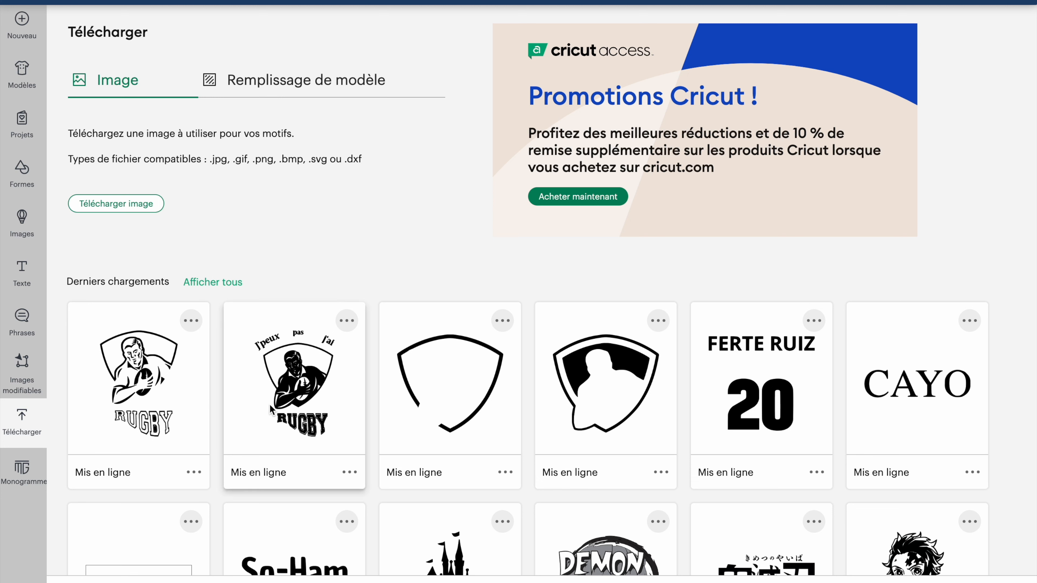
# Add the white, black, blue and red rugby uploads together to the canvas
pyautogui.click(308, 379)
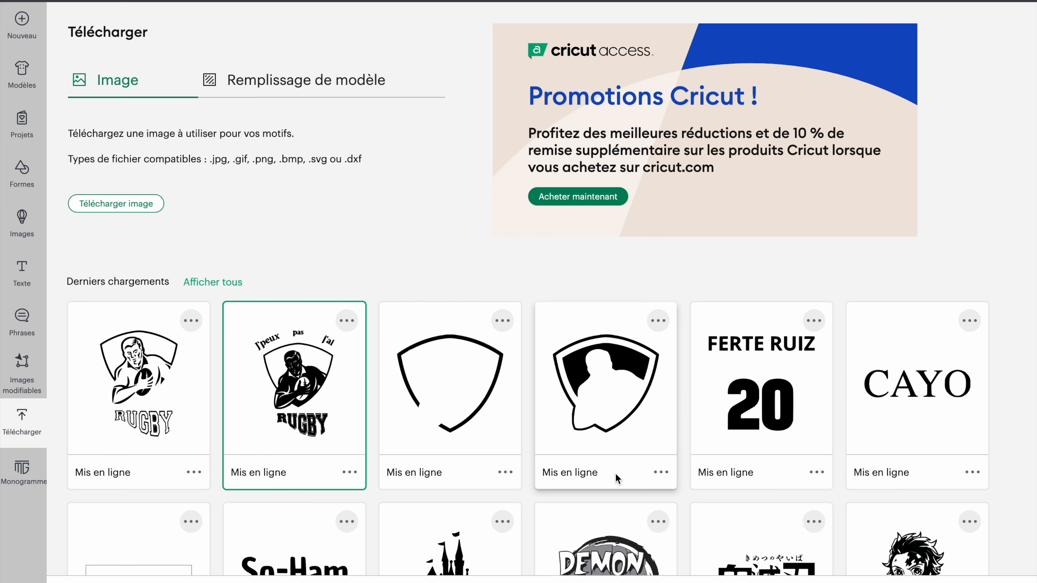
pyautogui.click(189, 404)
pyautogui.click(428, 386)
pyautogui.click(618, 387)
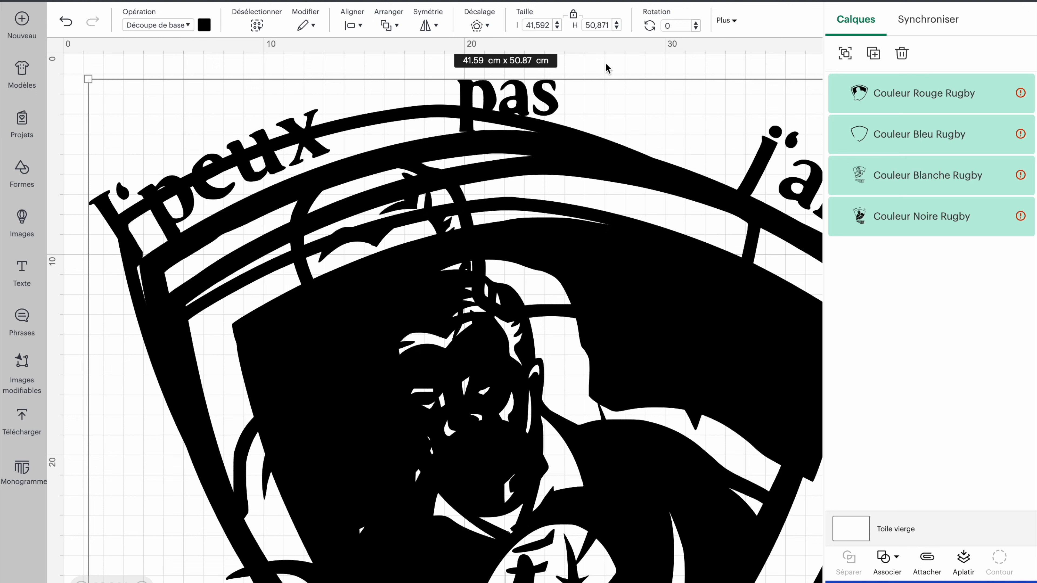
# Set the overall width of the four selected rugby layers to 20 cm and deselect them
pyautogui.moveTo(525, 25); pyautogui.dragTo(551, 24)
pyautogui.write('20')
pyautogui.press('Return')
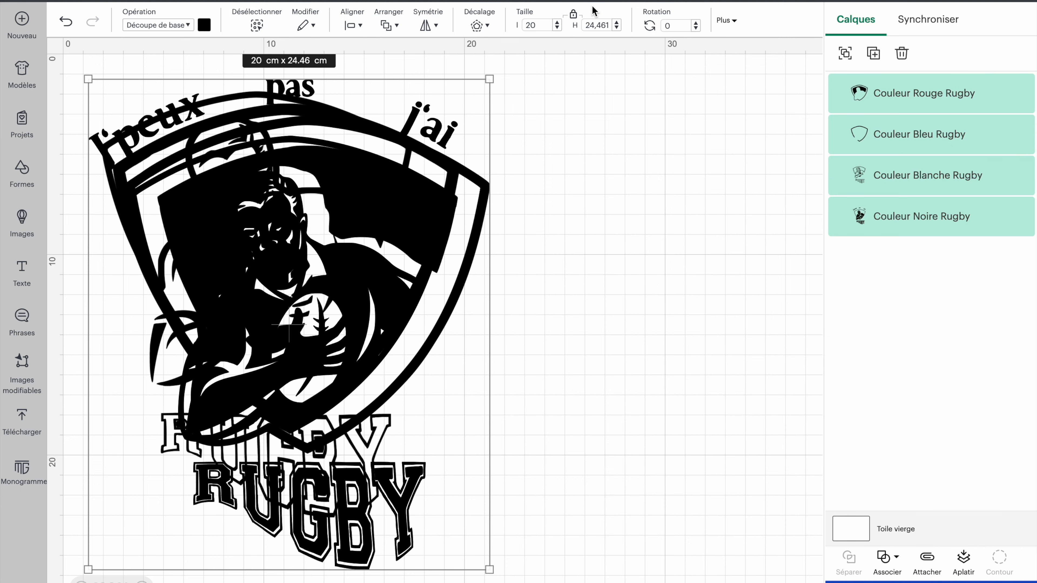
pyautogui.click(746, 286)
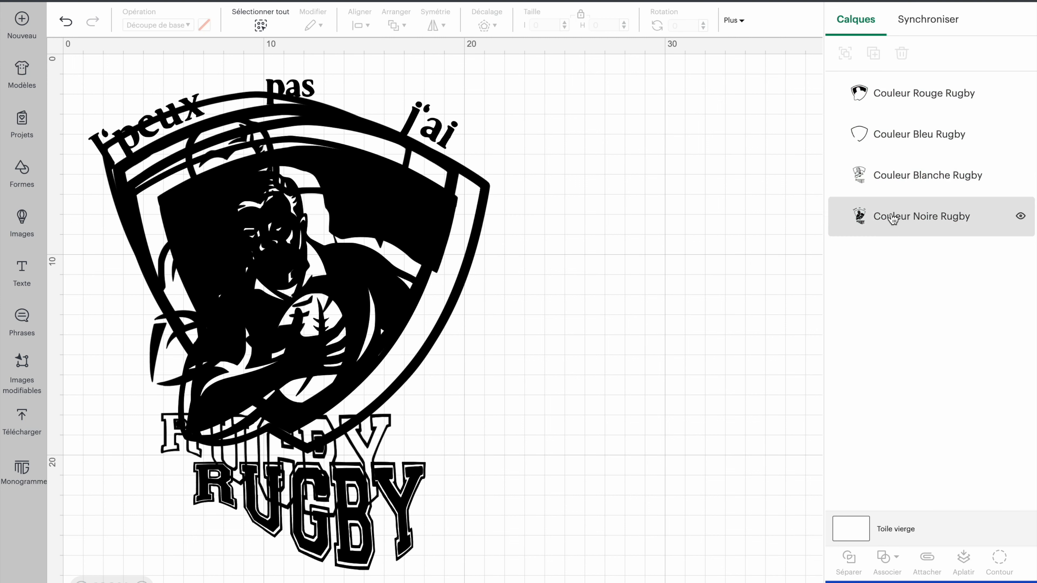
# Hide the Couleur Noire, Couleur Blanche and Couleur Bleu Rugby layers
pyautogui.click(1020, 216)
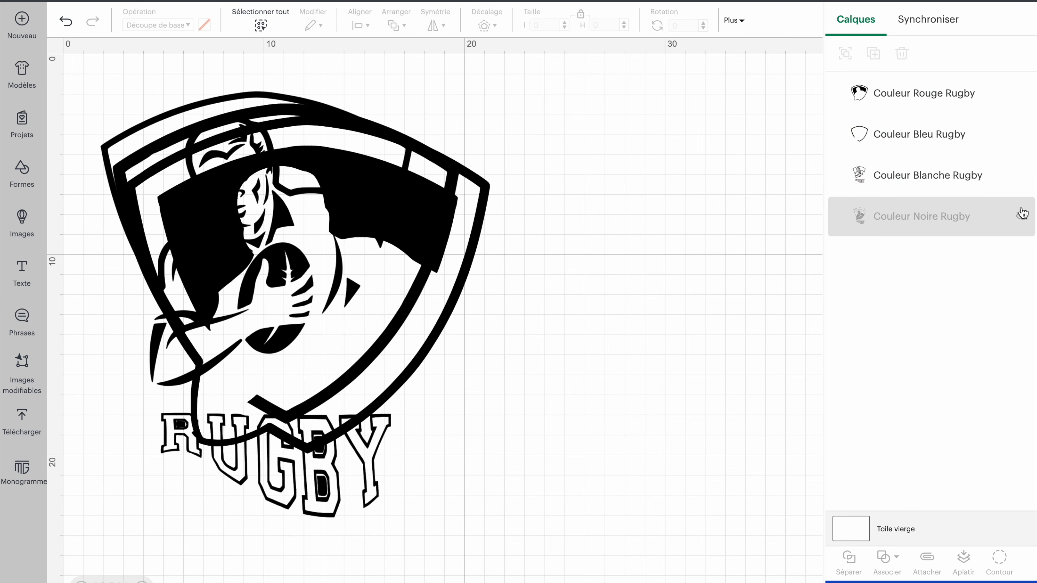
pyautogui.click(1021, 180)
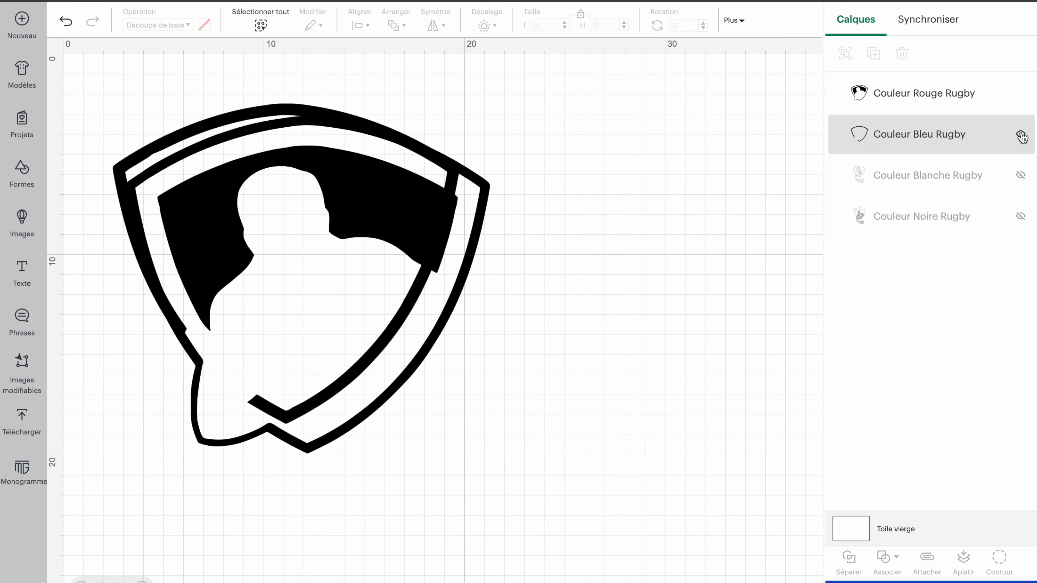
pyautogui.click(1020, 135)
# Recolour the Couleur Rouge Rugby layer red
pyautogui.click(396, 204)
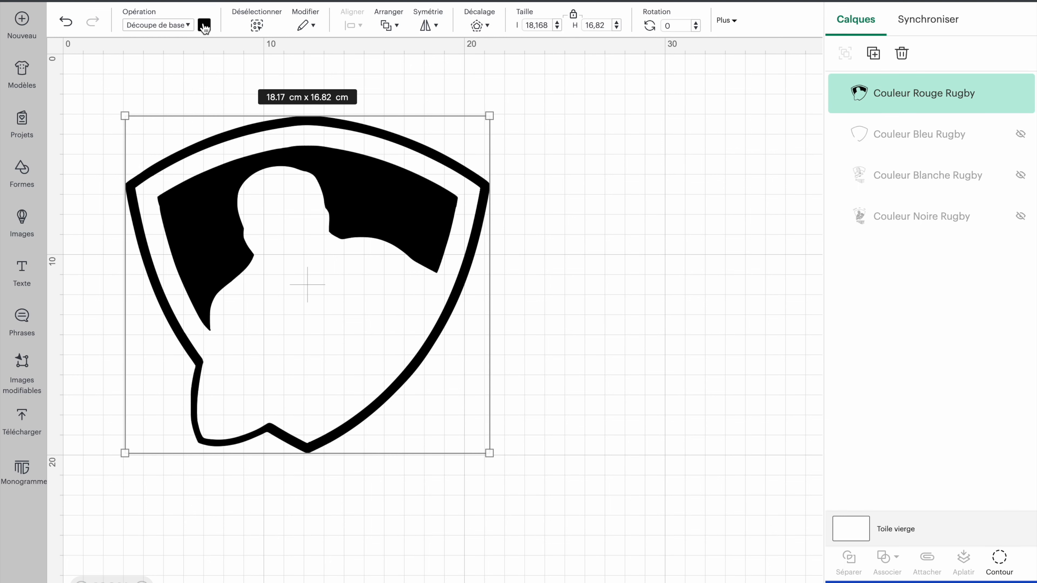
pyautogui.click(204, 26)
pyautogui.click(219, 121)
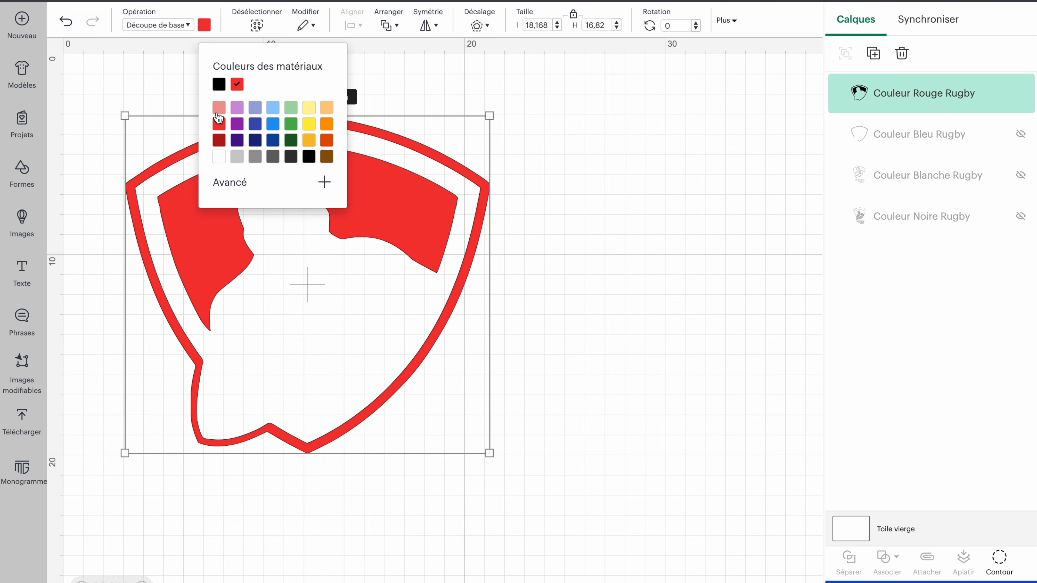
# Show the Couleur Bleu Rugby layer and recolour it blue
pyautogui.click(896, 136)
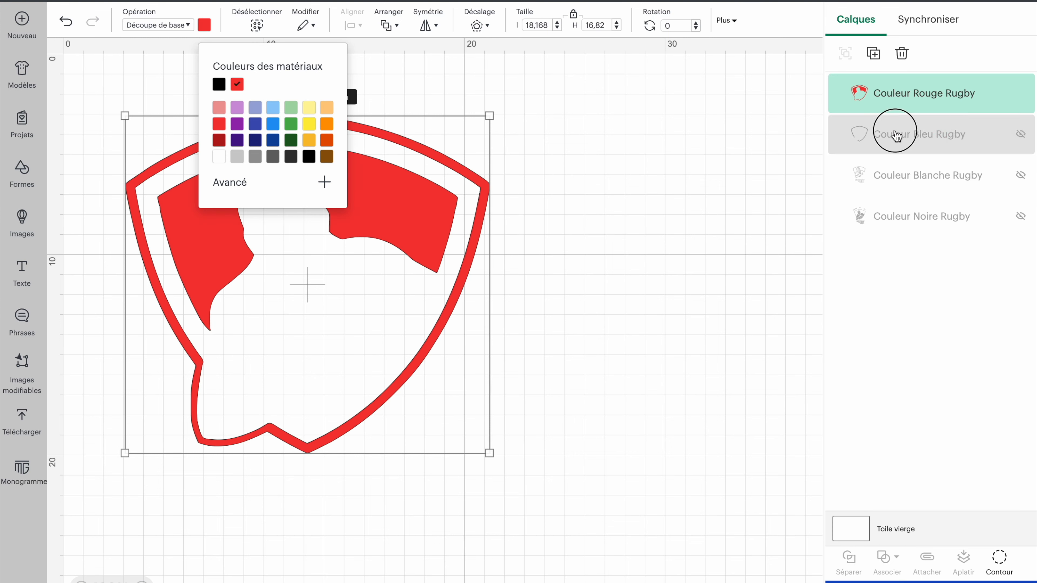
pyautogui.click(1020, 134)
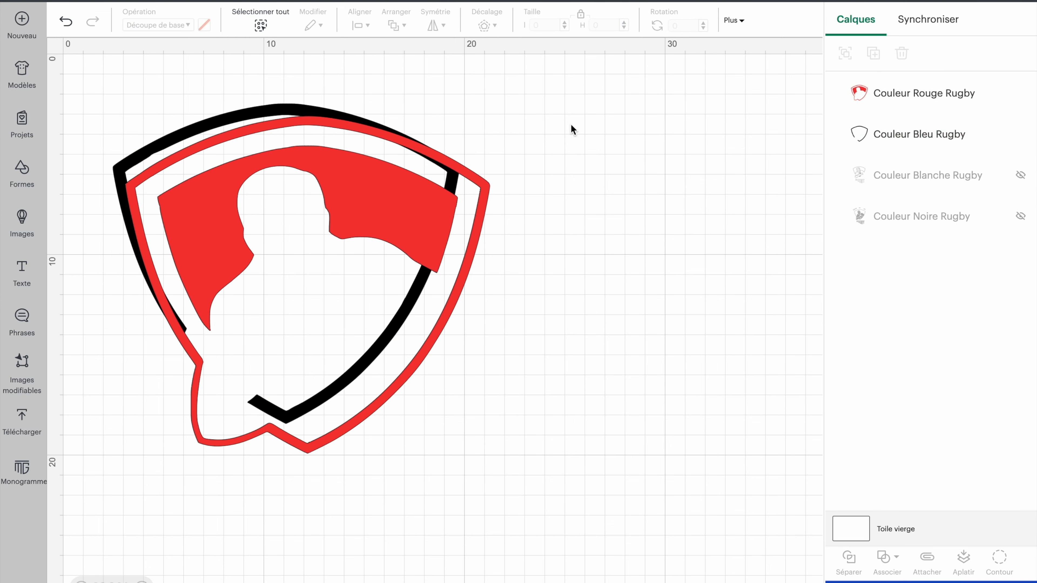
pyautogui.click(220, 118)
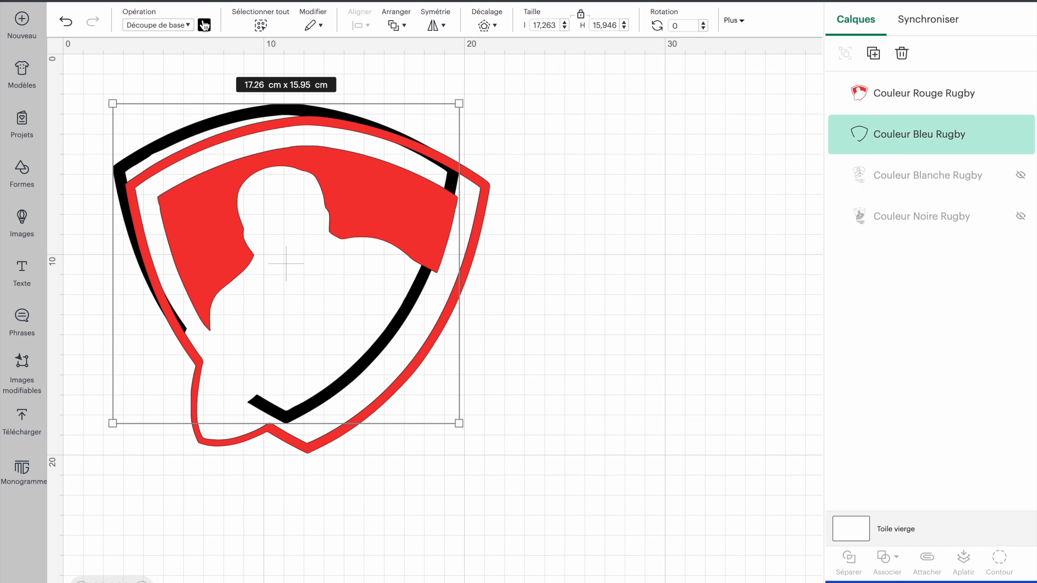
pyautogui.click(204, 25)
pyautogui.click(276, 126)
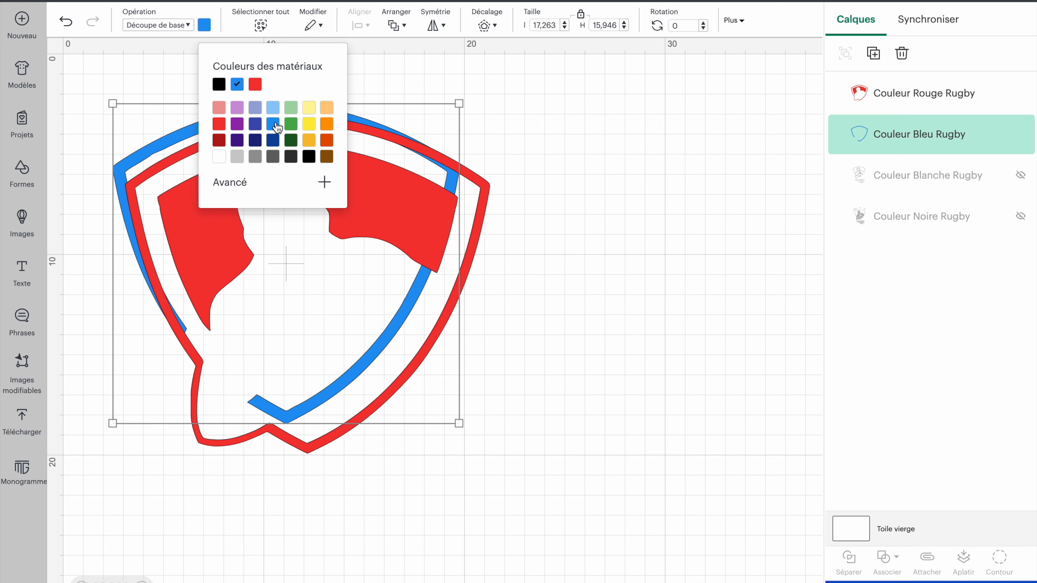
# Show the Couleur Blanche Rugby layer and recolour it light grey
pyautogui.click(912, 183)
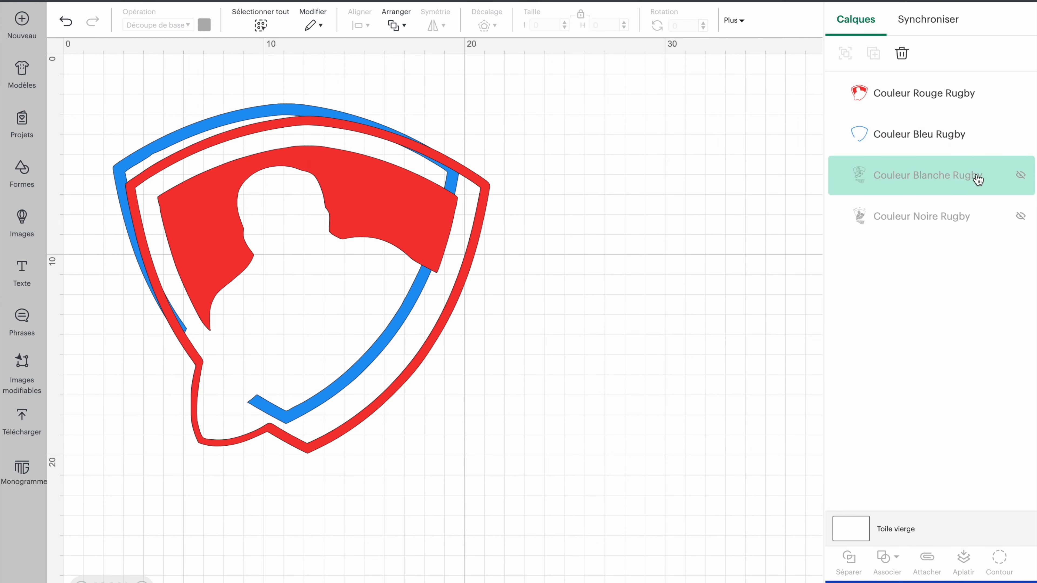
pyautogui.click(1022, 176)
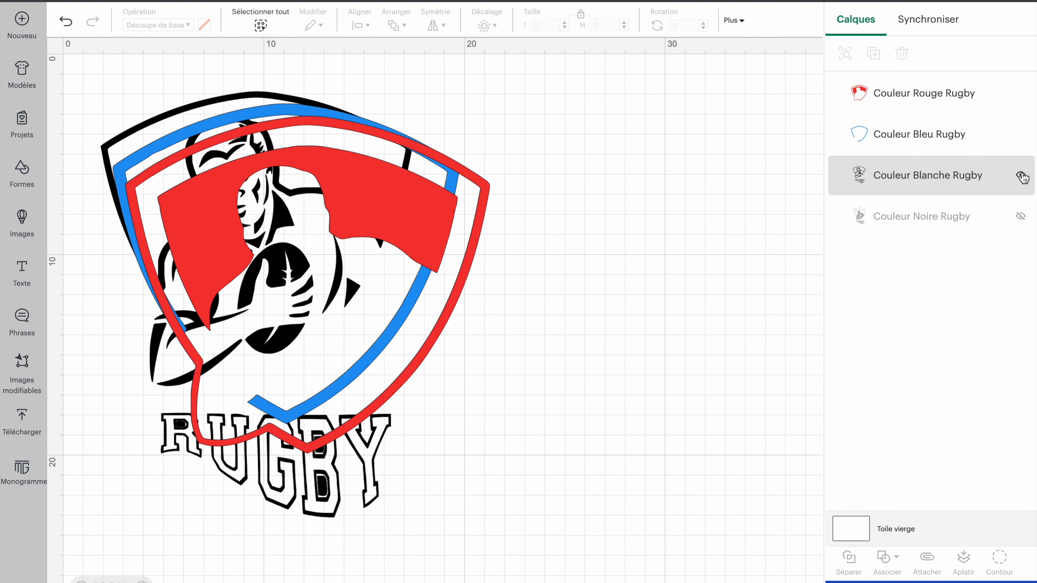
pyautogui.click(206, 100)
pyautogui.click(204, 25)
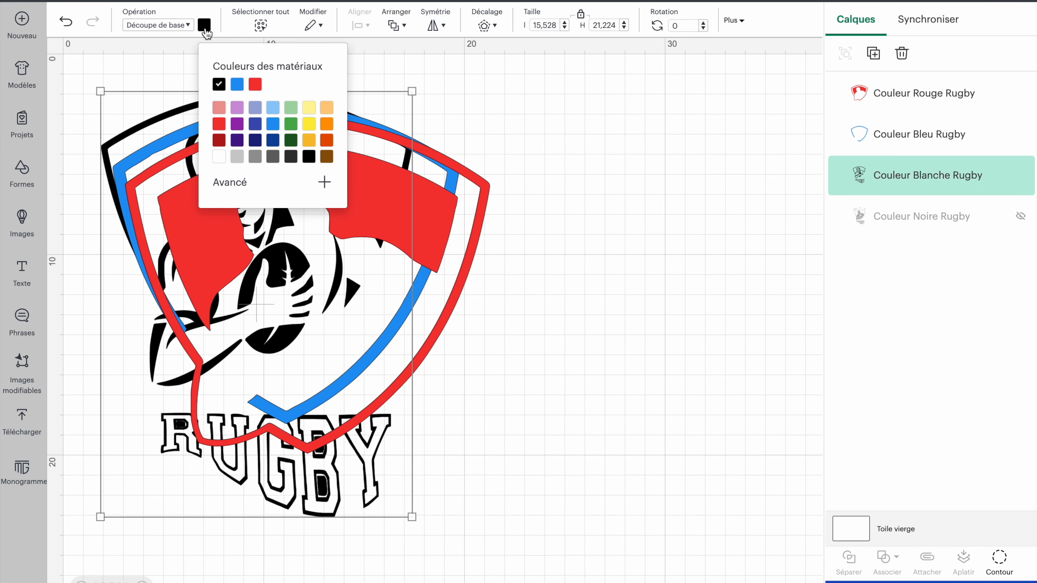
pyautogui.click(235, 161)
# Show the Couleur Noire Rugby layer and move the red and blue shields aside, to the right of the player artwork
pyautogui.click(908, 219)
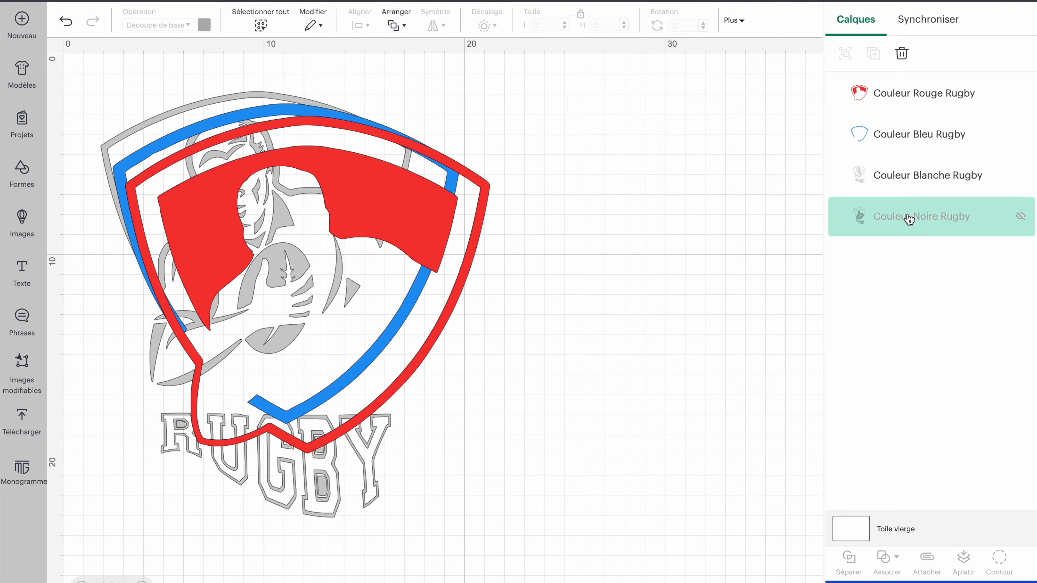
pyautogui.click(1020, 216)
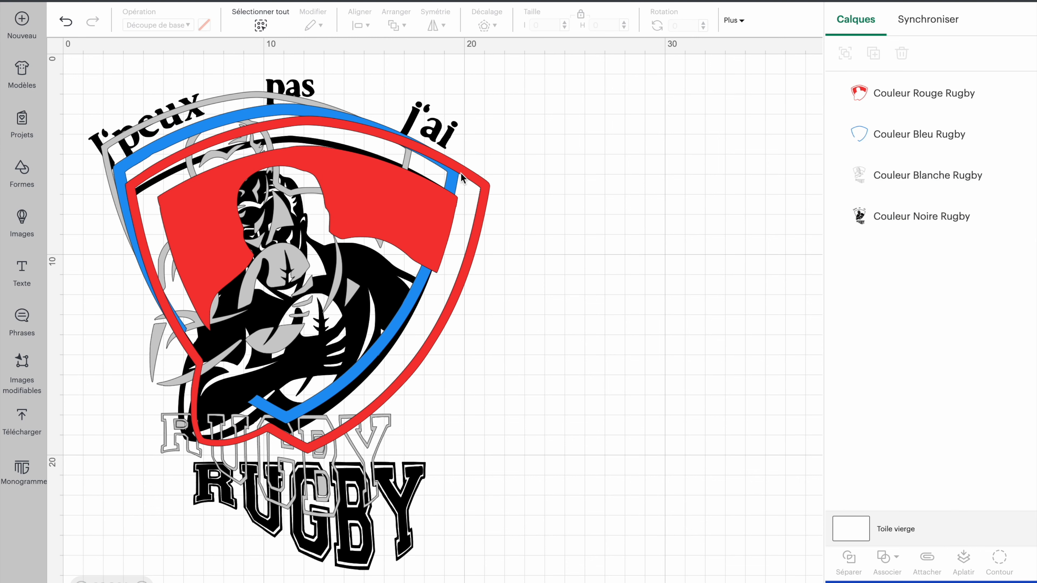
pyautogui.moveTo(398, 222); pyautogui.dragTo(726, 185)
pyautogui.moveTo(285, 223); pyautogui.dragTo(624, 246)
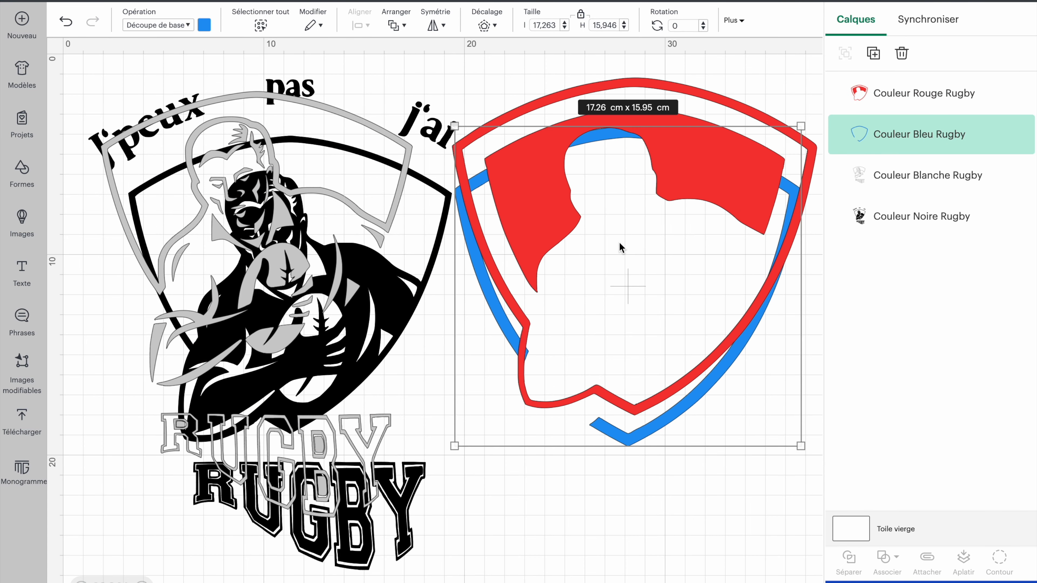
# Align the light grey layer precisely over the black player and RUGBY lettering
pyautogui.moveTo(280, 226); pyautogui.dragTo(312, 271)
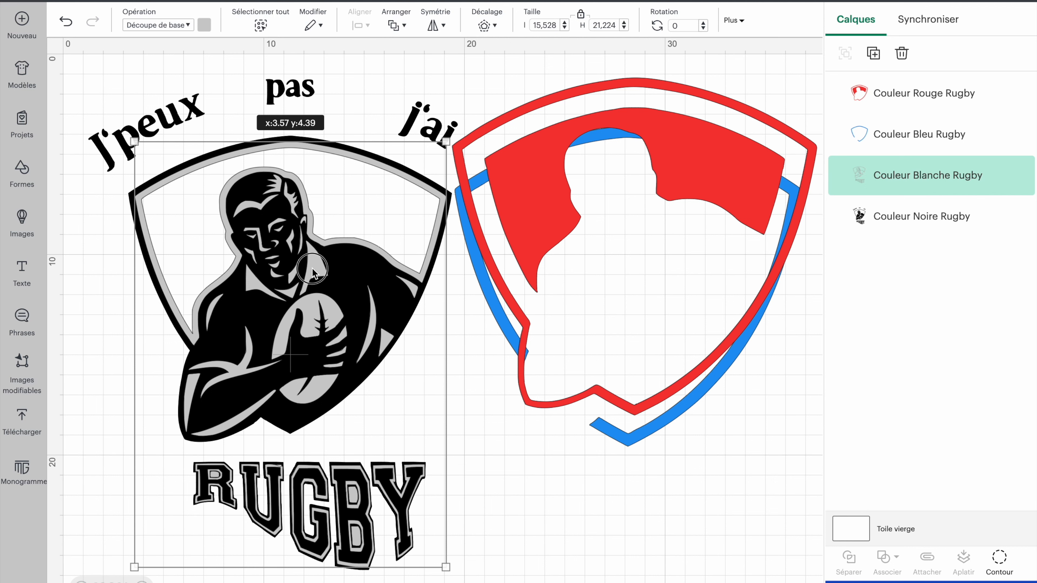
pyautogui.moveTo(312, 271); pyautogui.dragTo(313, 271)
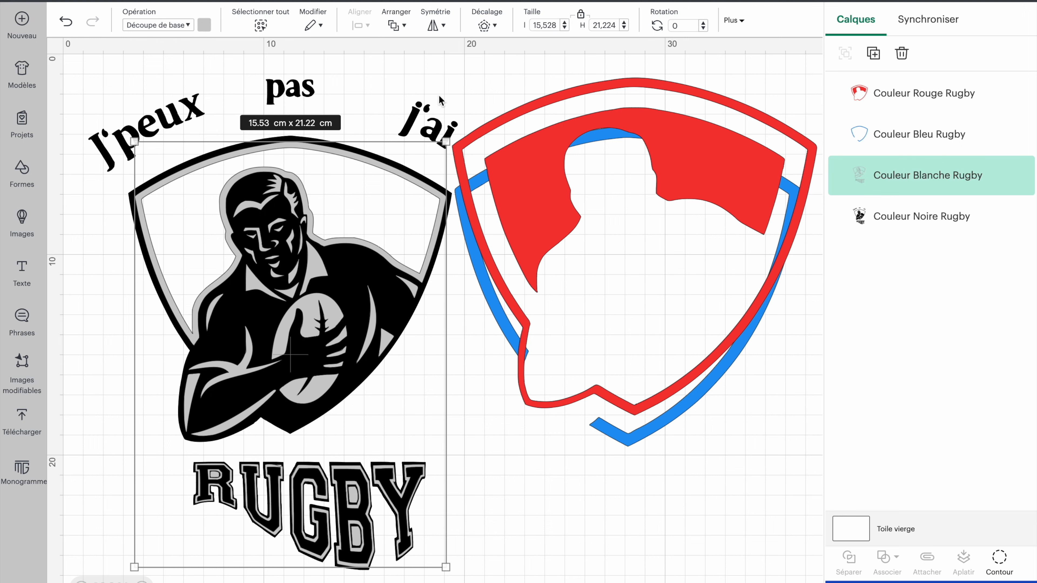
pyautogui.click(321, 25)
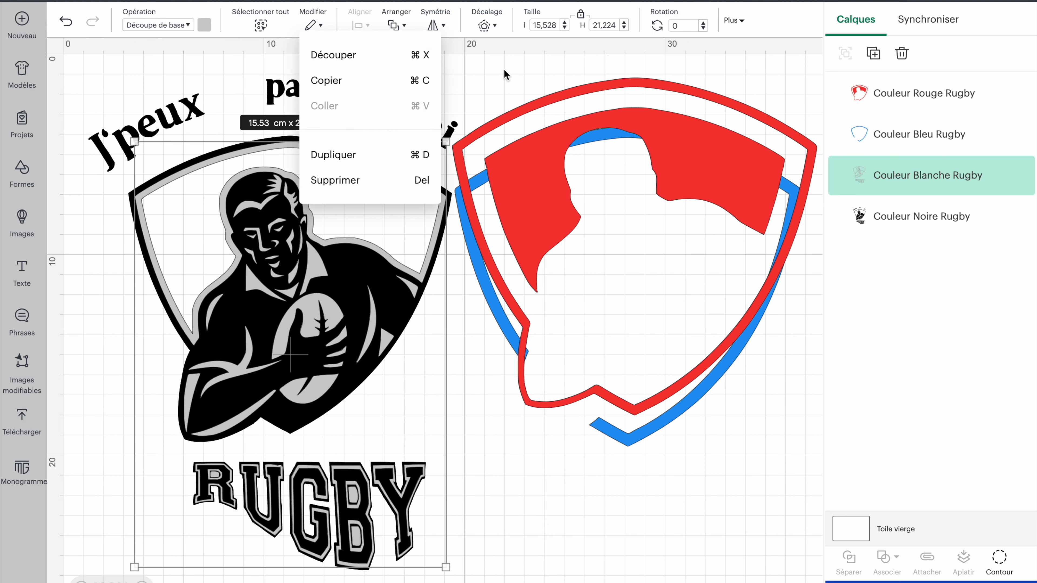
pyautogui.click(518, 69)
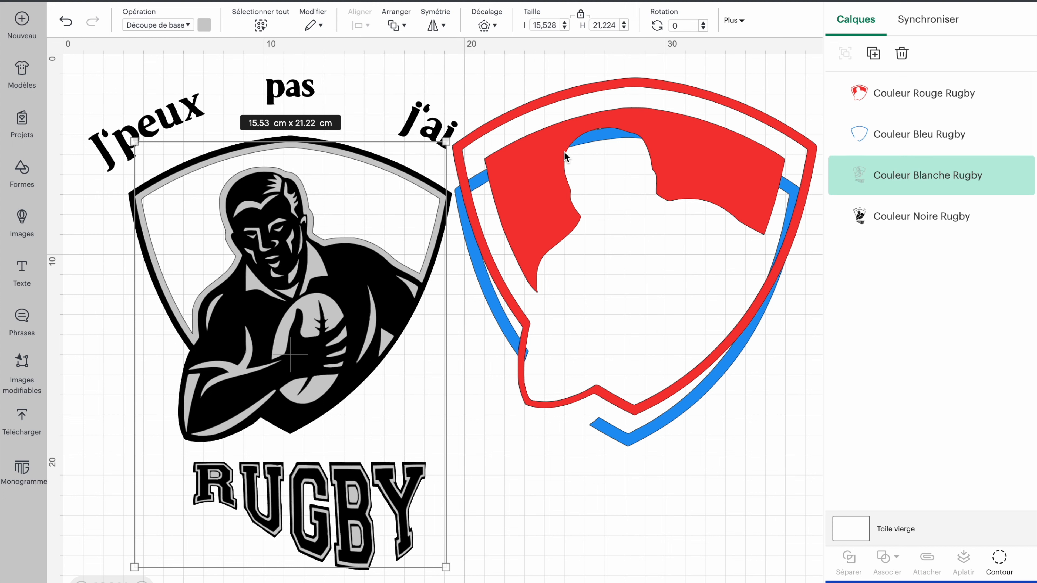
# Fit the blue outline around the black shield and place the red shield around the blue one, aligned with the player
pyautogui.moveTo(556, 166); pyautogui.dragTo(544, 93)
pyautogui.moveTo(620, 435); pyautogui.dragTo(294, 433)
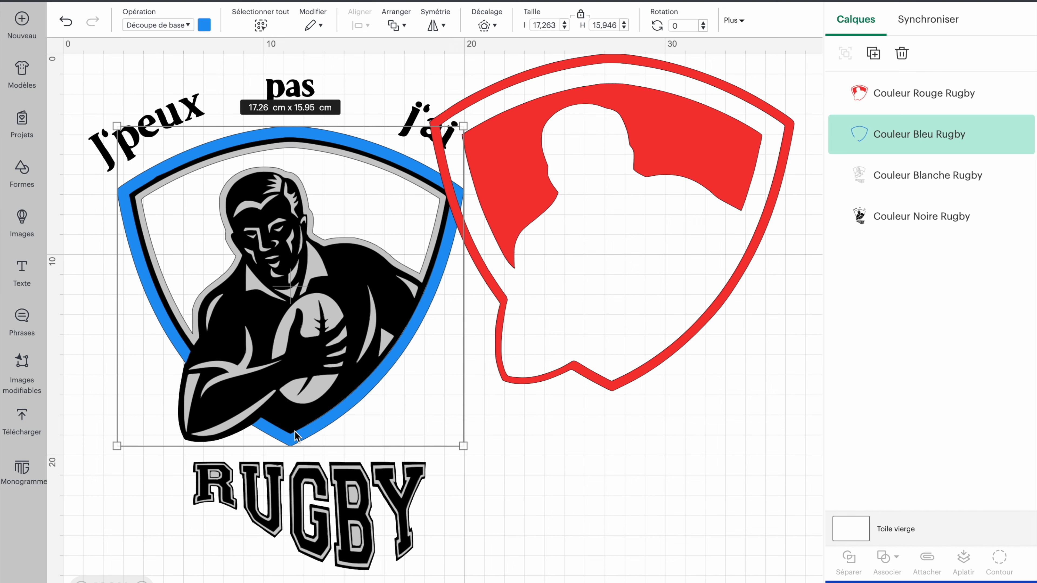
pyautogui.moveTo(518, 186); pyautogui.dragTo(185, 250)
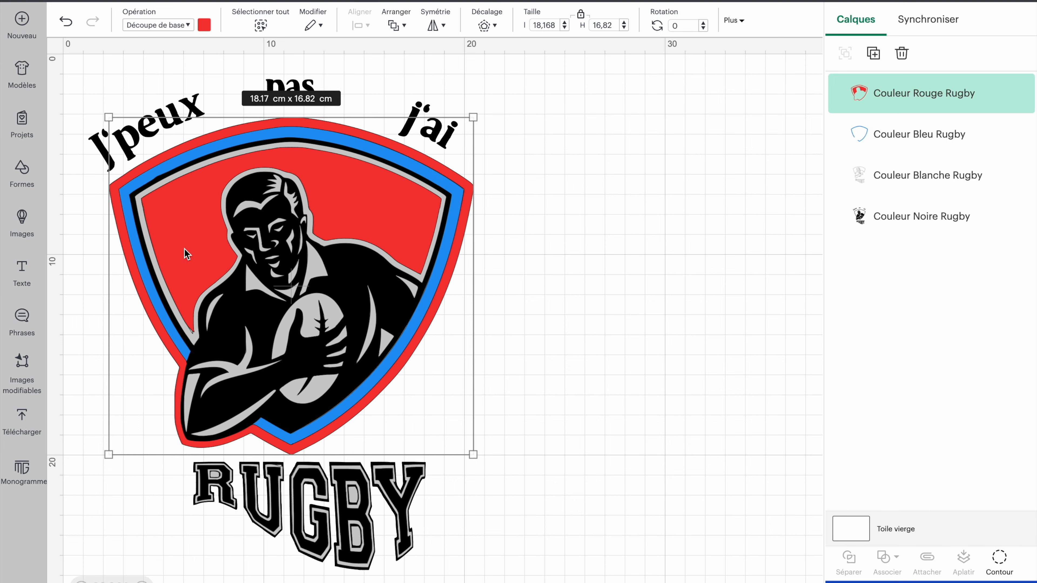
pyautogui.click(604, 274)
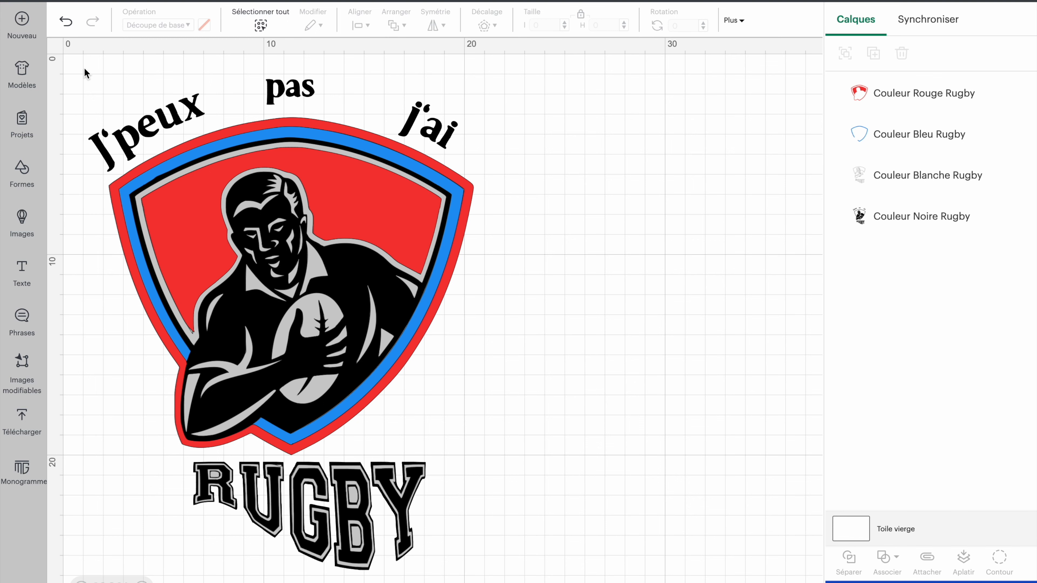
# Select all four assembled layers and set their overall height to 25 cm with proportions locked
pyautogui.moveTo(81, 63); pyautogui.dragTo(537, 582)
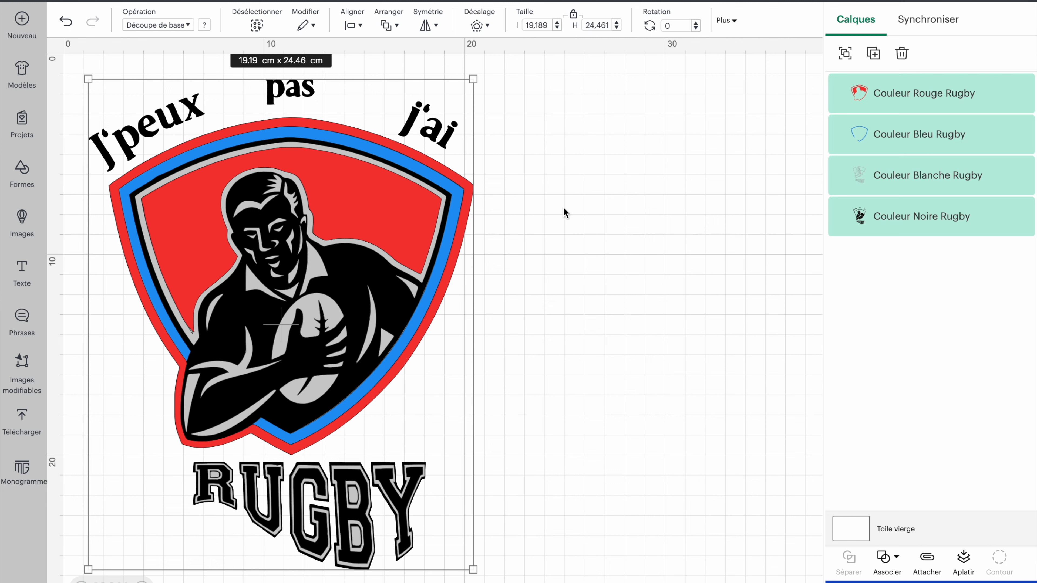
pyautogui.click(583, 25)
pyautogui.write('25')
pyautogui.press('Return')
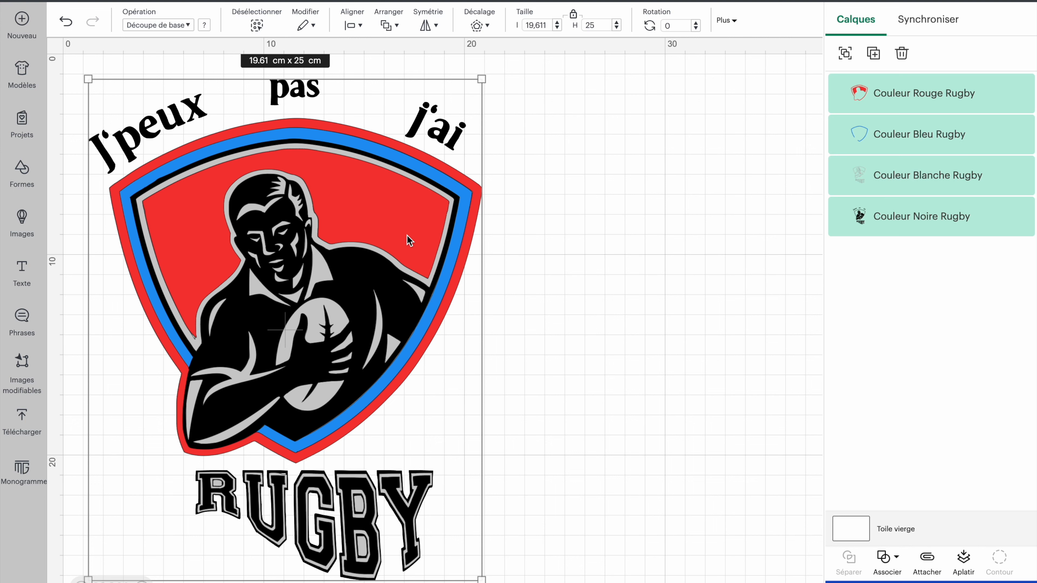
pyautogui.click(666, 149)
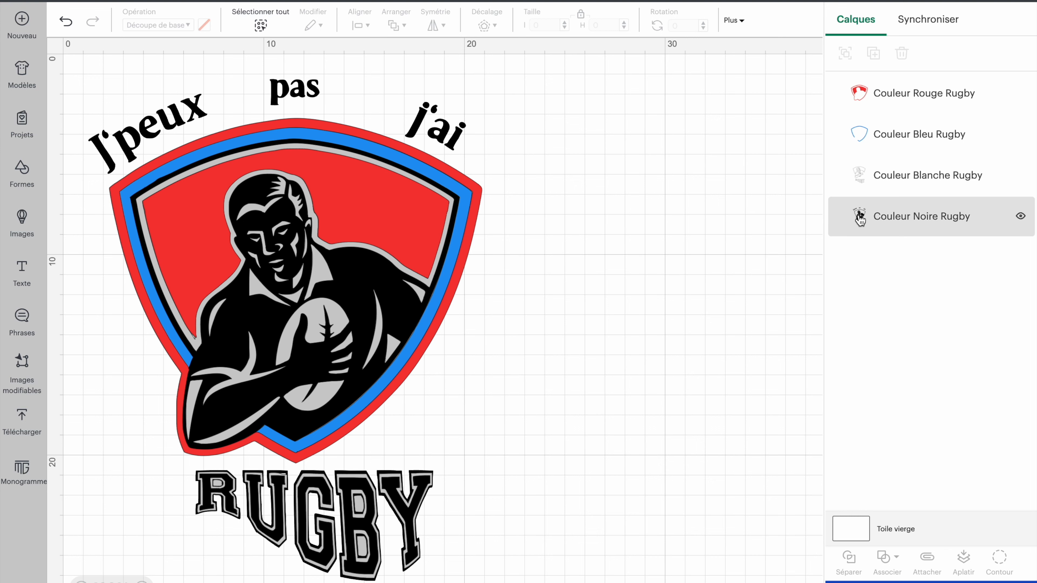
# Insert a square, unlock its proportions, reshape it to about 6.74 × 3.67 cm and place it over the word J'peux
pyautogui.click(907, 224)
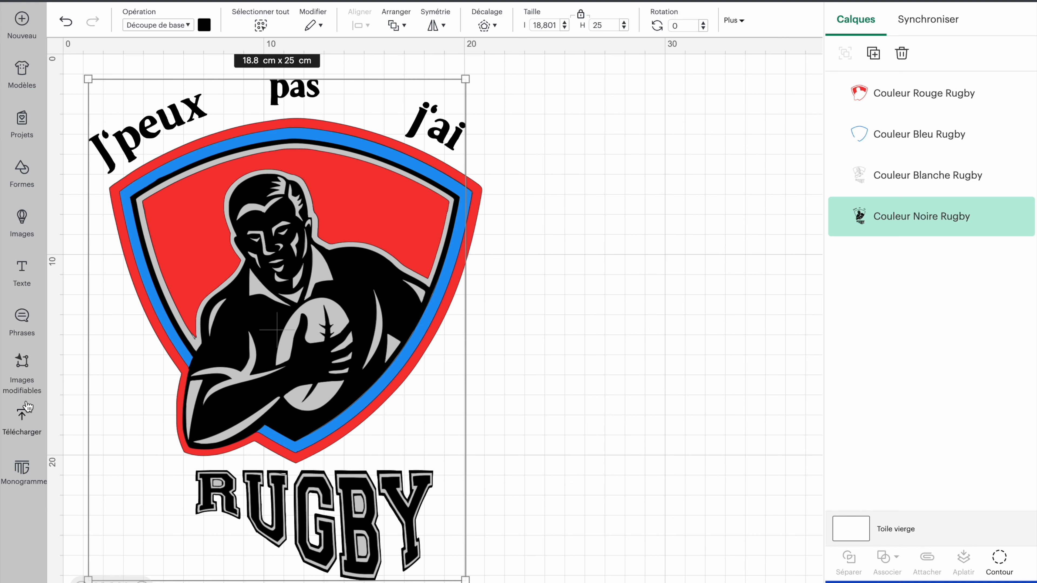
pyautogui.press('Escape')
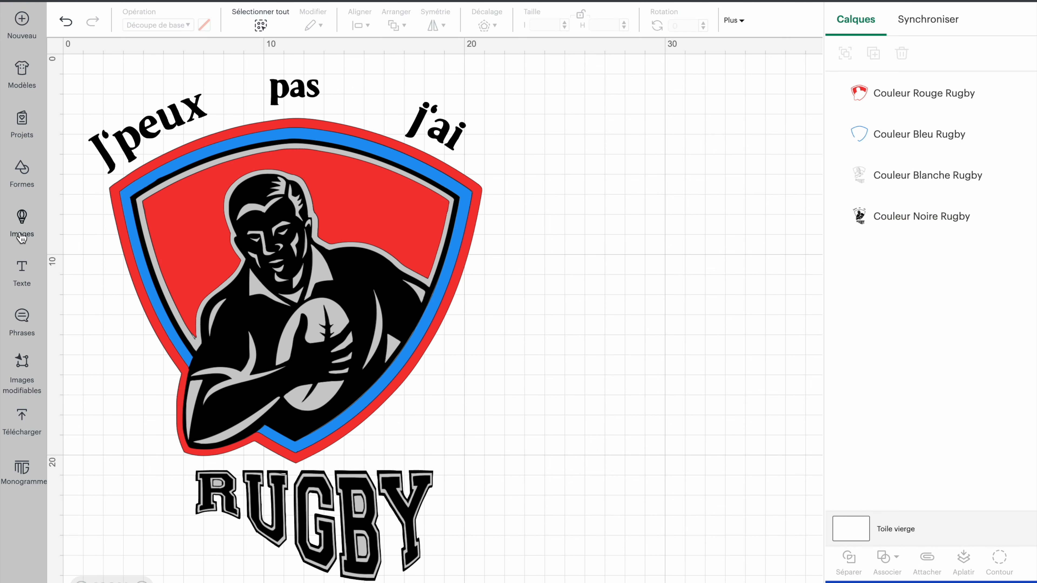
pyautogui.click(24, 181)
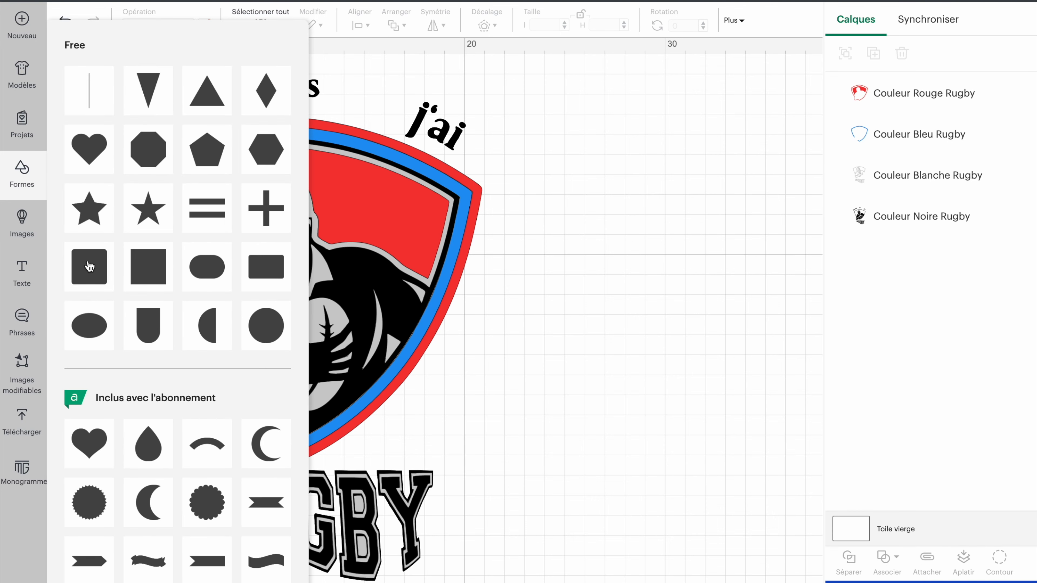
pyautogui.click(162, 266)
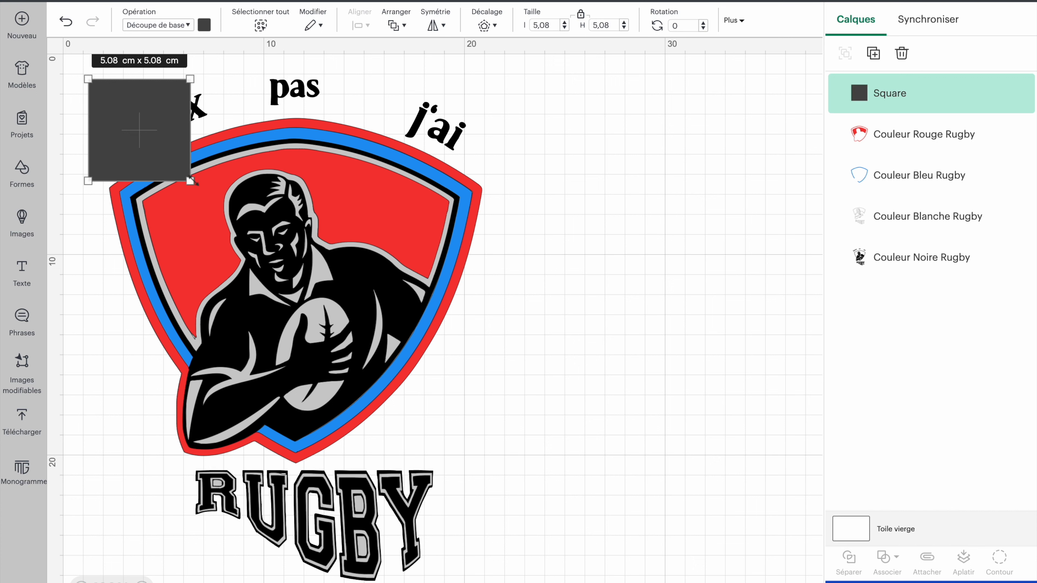
pyautogui.click(581, 15)
pyautogui.moveTo(190, 180); pyautogui.dragTo(223, 147)
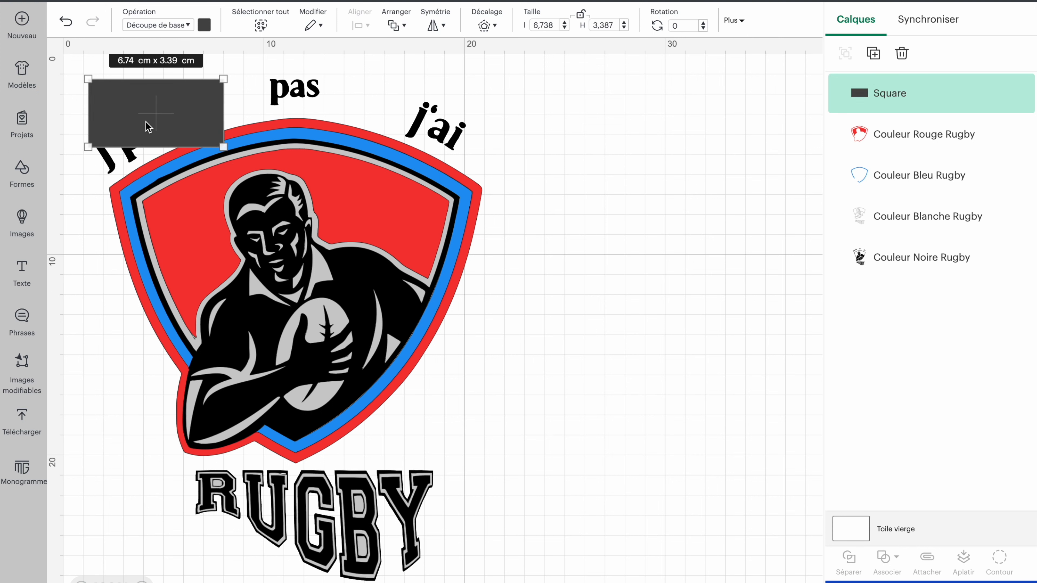
pyautogui.moveTo(143, 124); pyautogui.dragTo(137, 145)
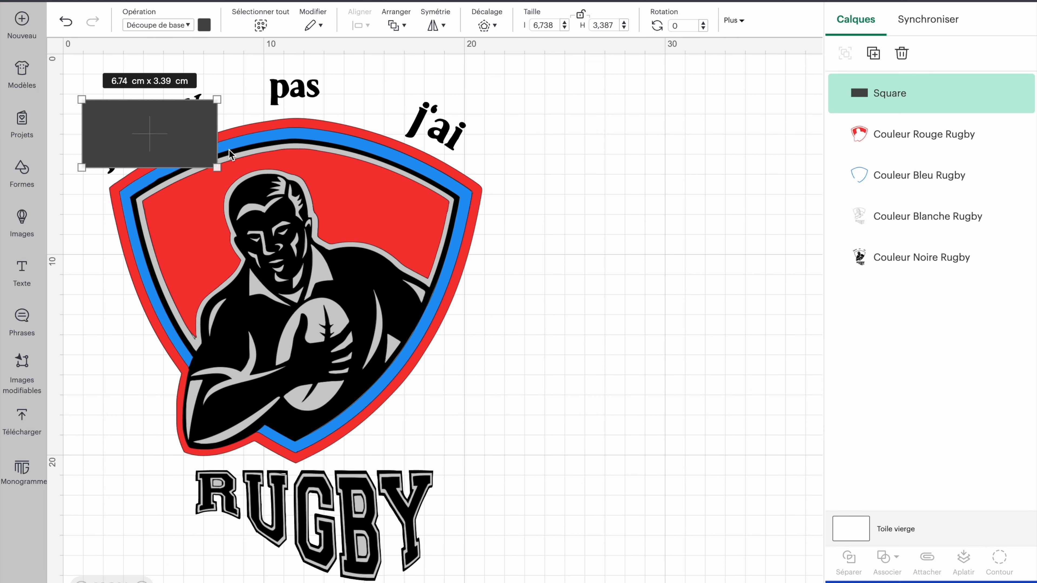
pyautogui.moveTo(203, 158)
pyautogui.mouseDown()
pyautogui.moveTo(206, 110)
pyautogui.moveTo(209, 162)
pyautogui.mouseUp()
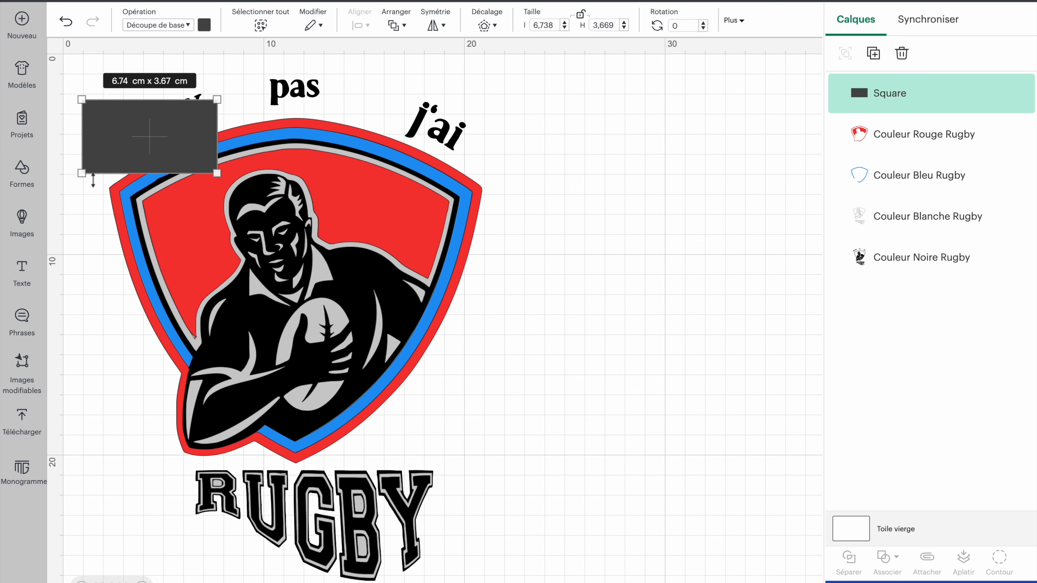
pyautogui.click(93, 219)
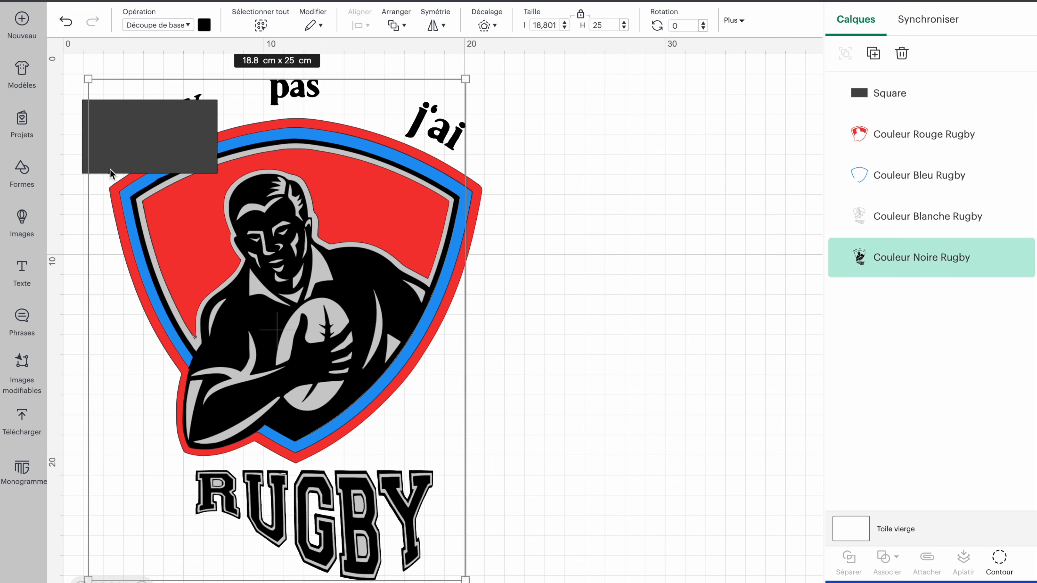
pyautogui.click(898, 93)
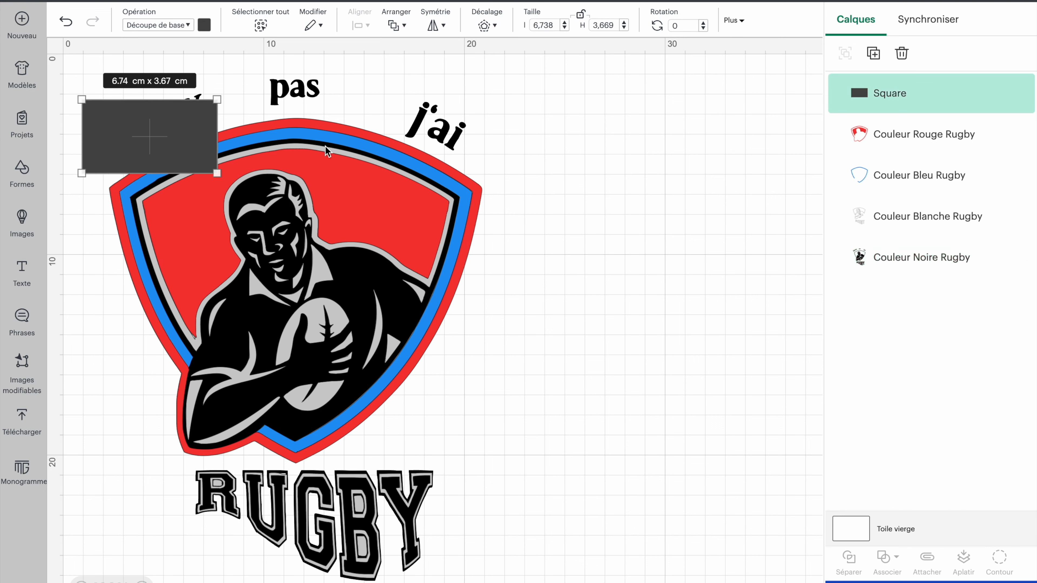
pyautogui.moveTo(142, 141)
pyautogui.mouseDown()
pyautogui.moveTo(139, 115)
pyautogui.moveTo(131, 126)
pyautogui.mouseUp()
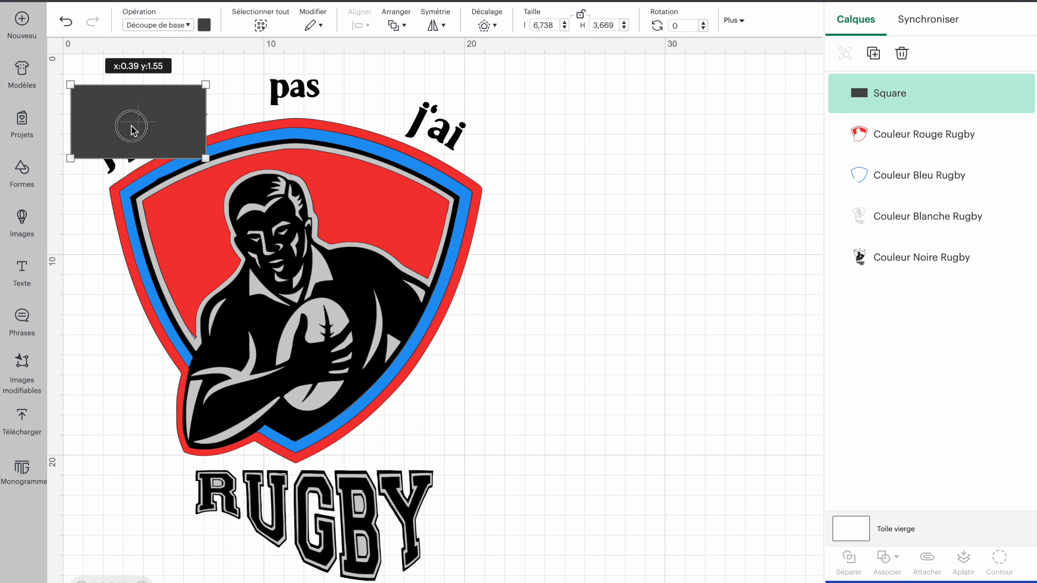
pyautogui.moveTo(131, 126); pyautogui.dragTo(146, 125)
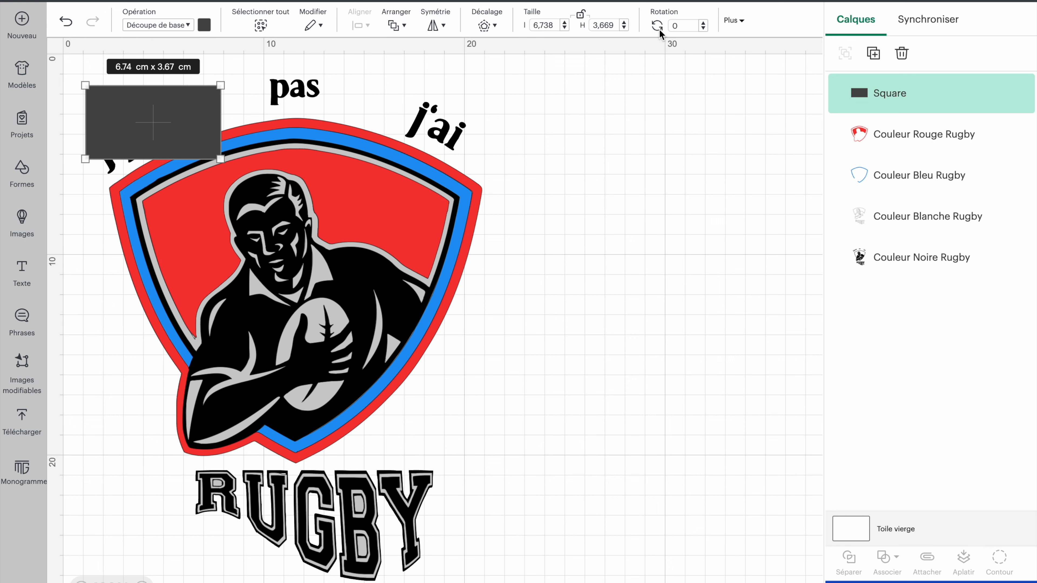
# Rotate the rectangle to 333° and shift it so it covers the slanted word J'peux without touching the shield
pyautogui.click(704, 25)
pyautogui.click(704, 25)
pyautogui.click(704, 24)
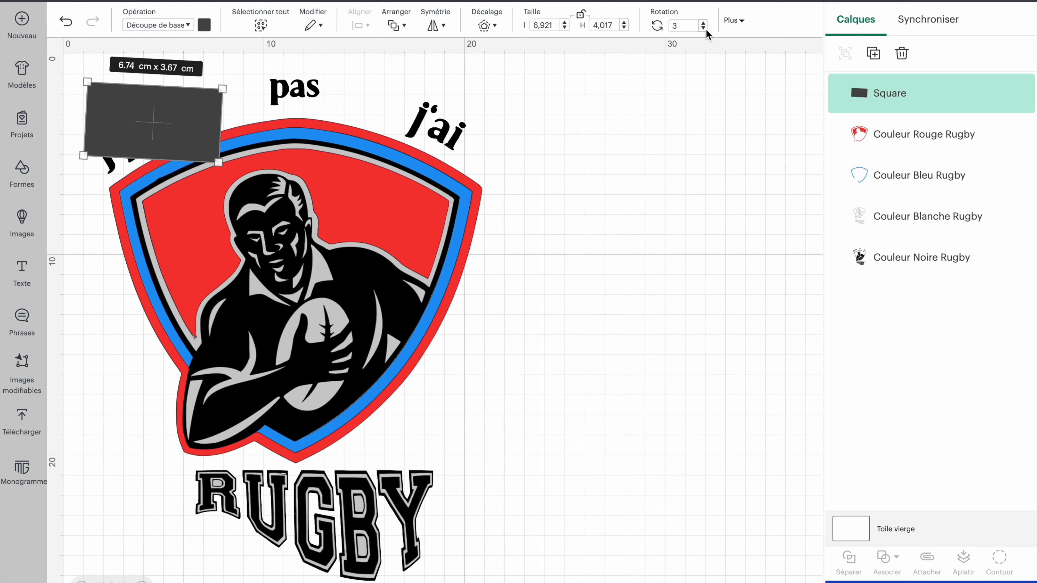
pyautogui.click(704, 28)
pyautogui.click(703, 28)
pyautogui.click(704, 28)
pyautogui.click(704, 27)
pyautogui.click(703, 28)
pyautogui.click(704, 28)
pyautogui.click(704, 28)
pyautogui.click(704, 28)
pyautogui.click(704, 28)
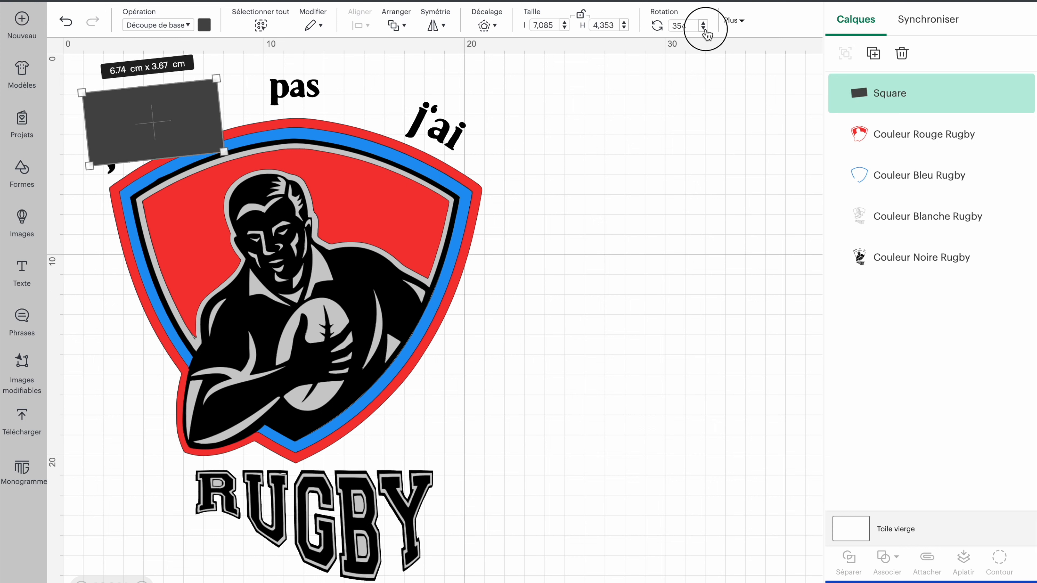
pyautogui.click(704, 27)
pyautogui.click(703, 28)
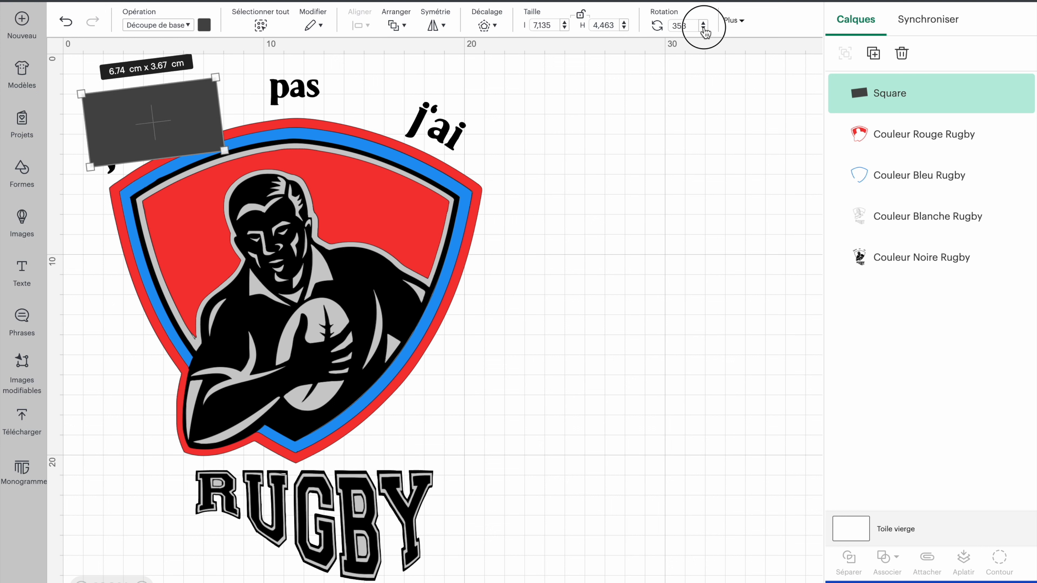
pyautogui.click(703, 29)
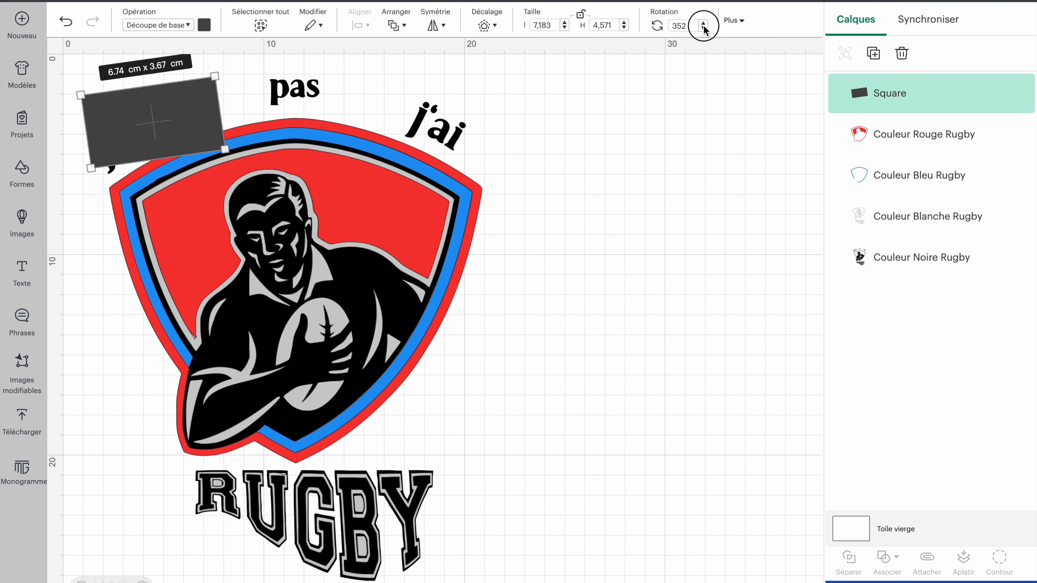
pyautogui.click(703, 29)
pyautogui.click(703, 30)
pyautogui.click(703, 30)
pyautogui.click(703, 29)
pyautogui.click(703, 29)
pyautogui.click(703, 29)
pyautogui.click(703, 30)
pyautogui.click(703, 30)
pyautogui.click(703, 29)
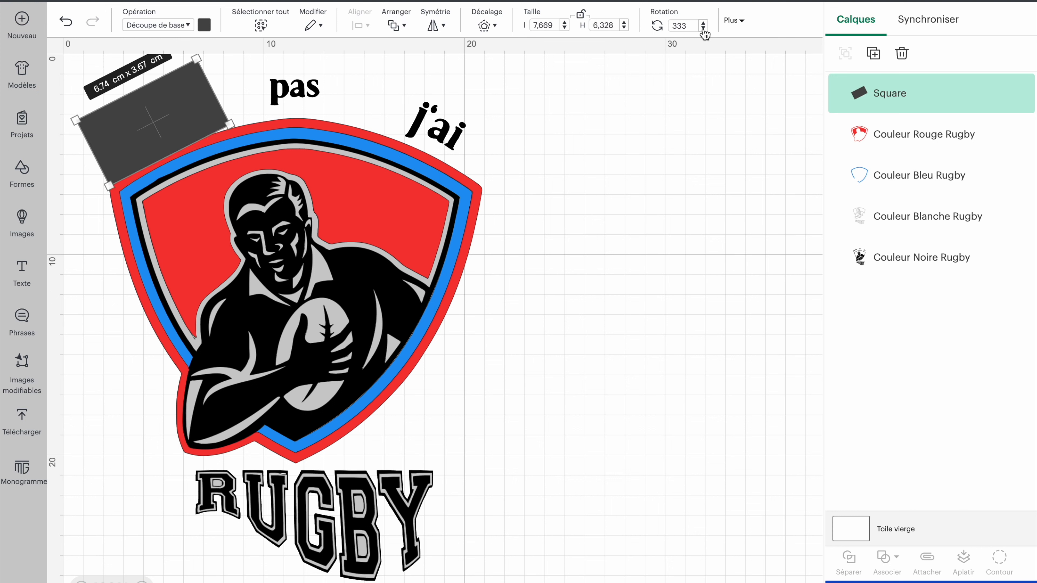
pyautogui.moveTo(200, 110)
pyautogui.mouseDown()
pyautogui.moveTo(169, 87)
pyautogui.moveTo(181, 107)
pyautogui.mouseUp()
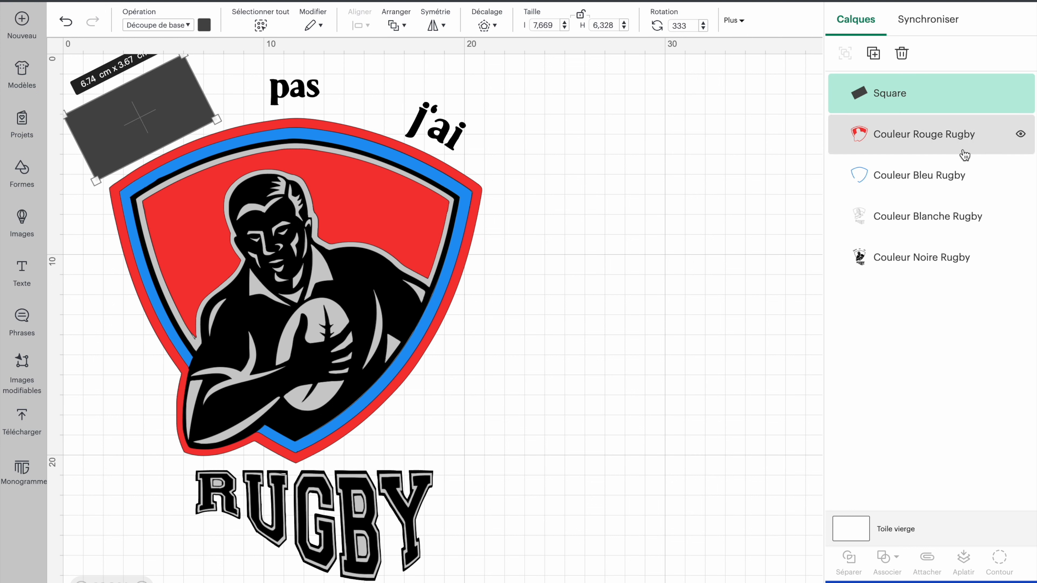
# Slice the Couleur Noire Rugby layer with the rectangle and delete the leftover rectangle with the J'peux cut-out
pyautogui.keyDown('shift'); pyautogui.click(918, 263); pyautogui.keyUp('shift')
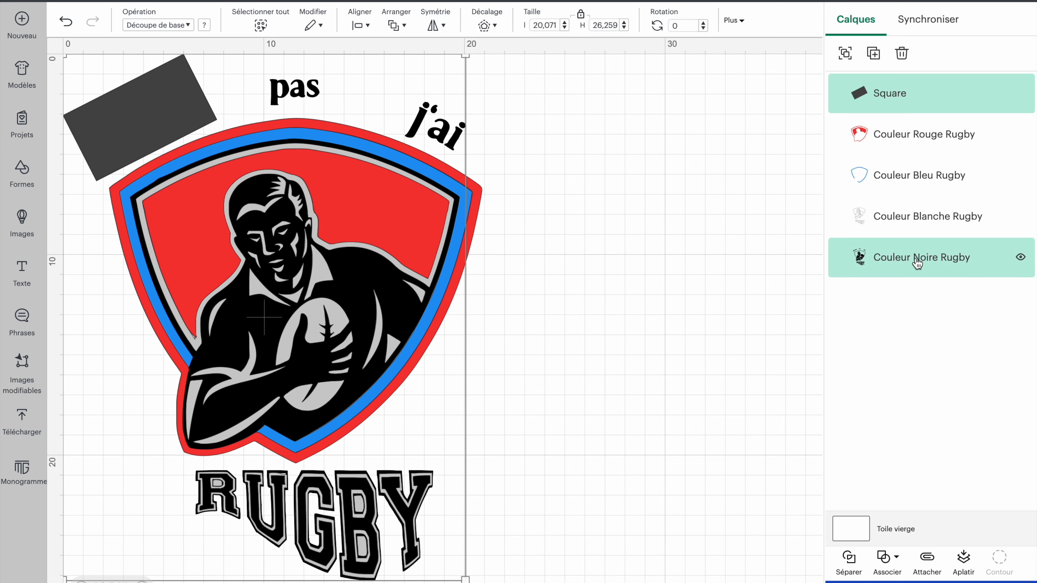
pyautogui.click(850, 561)
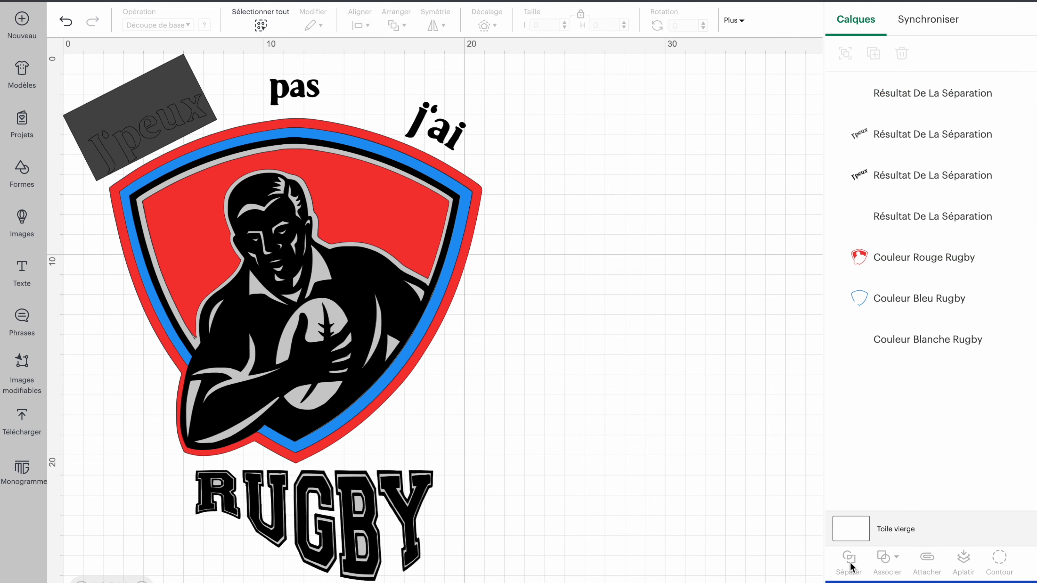
pyautogui.moveTo(152, 119); pyautogui.dragTo(649, 157)
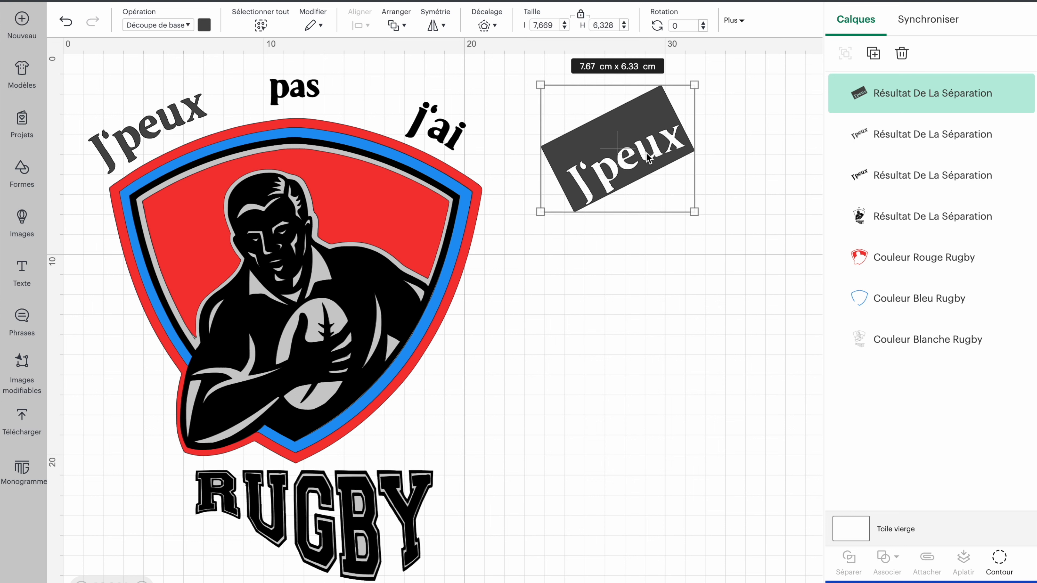
pyautogui.press('Delete')
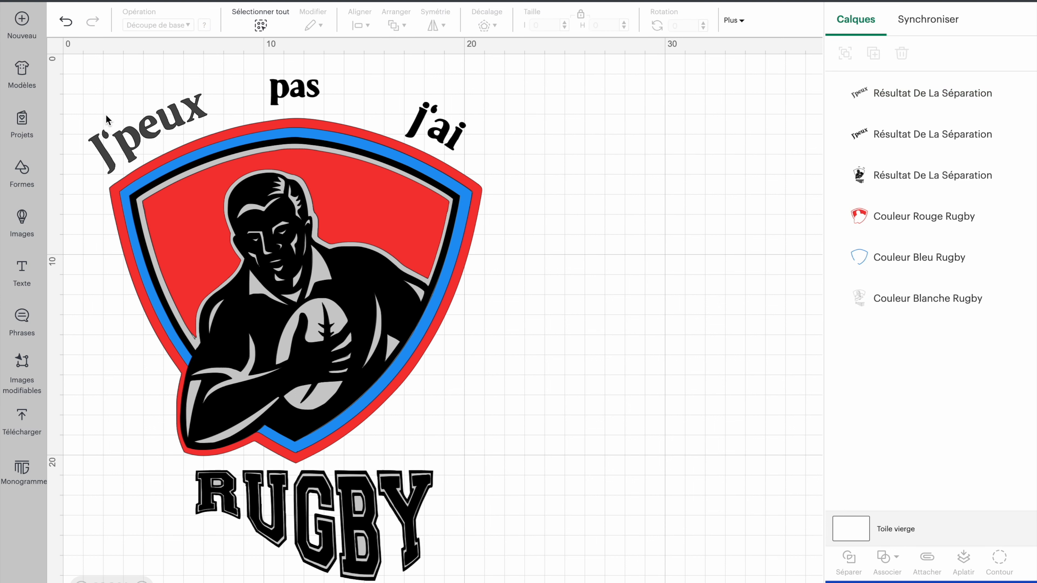
# Delete the dark grey copy of J'peux and move the black J'peux to the empty canvas right of the shield
pyautogui.click(127, 130)
pyautogui.moveTo(127, 130); pyautogui.dragTo(587, 134)
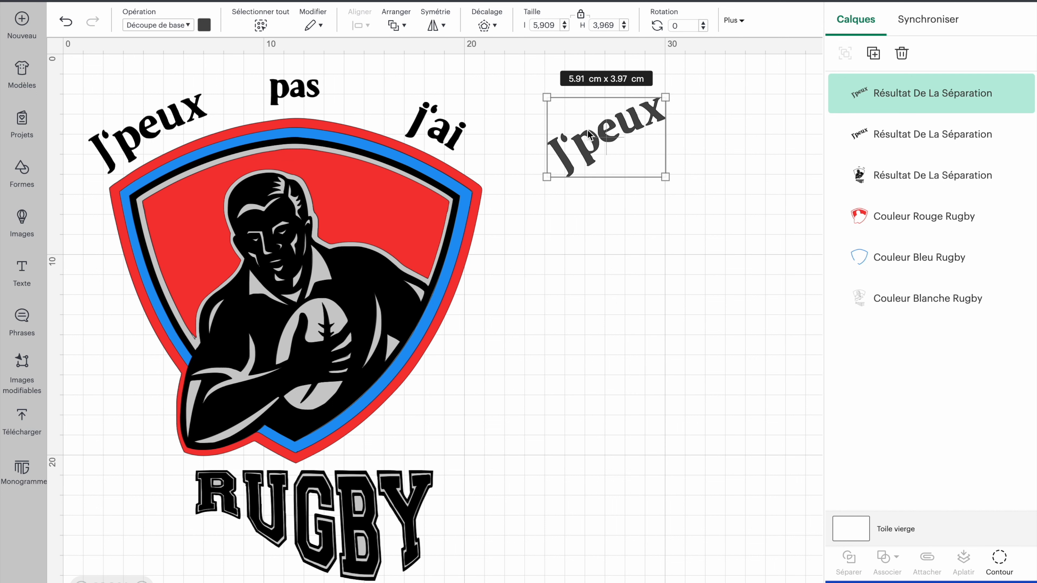
pyautogui.press('Delete')
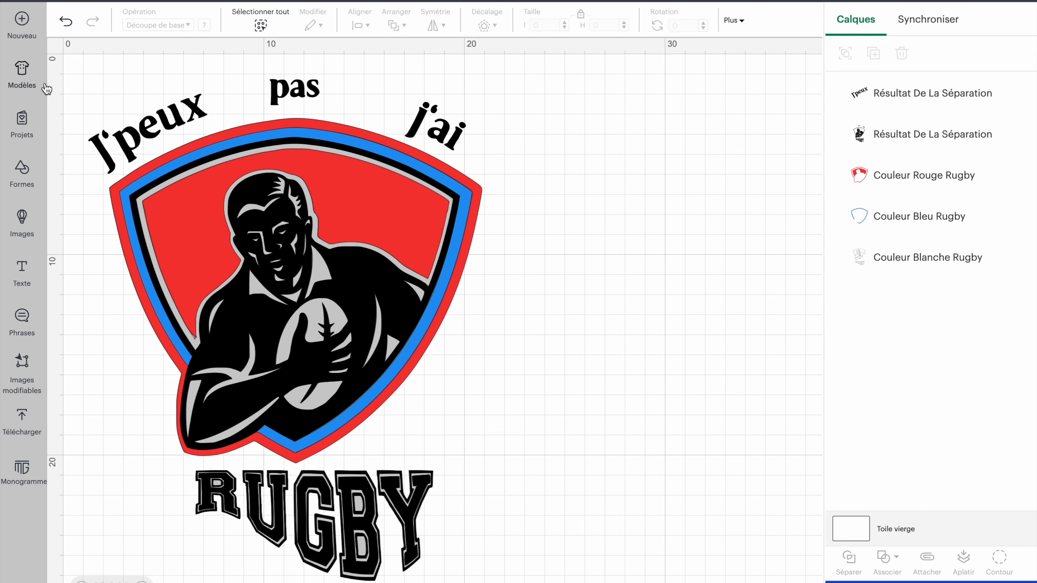
pyautogui.moveTo(129, 133); pyautogui.dragTo(661, 229)
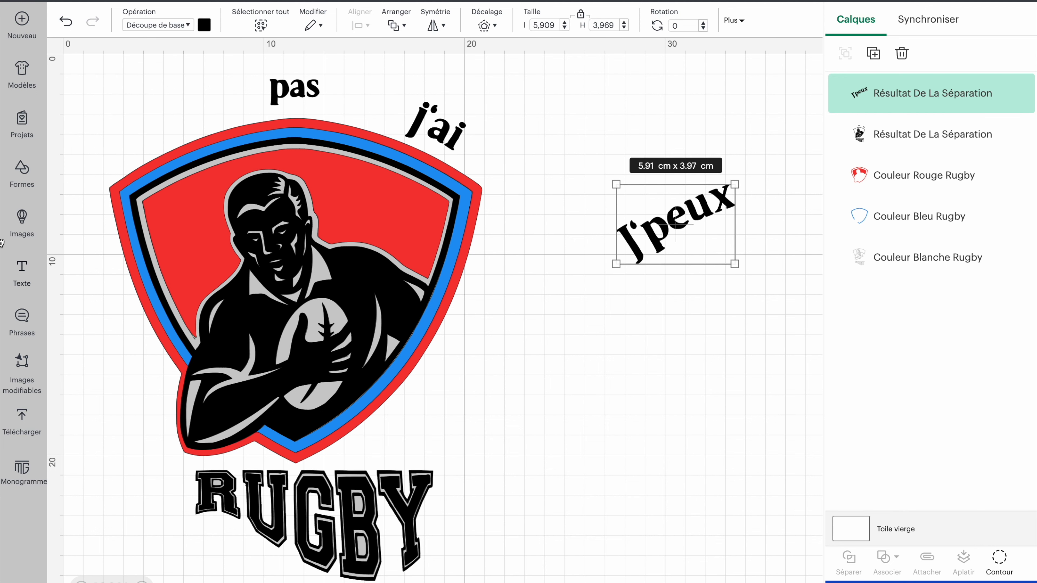
# Insert another square with unlocked proportions and fit it over the word pas at about 4.62 × 2.58 cm
pyautogui.click(18, 175)
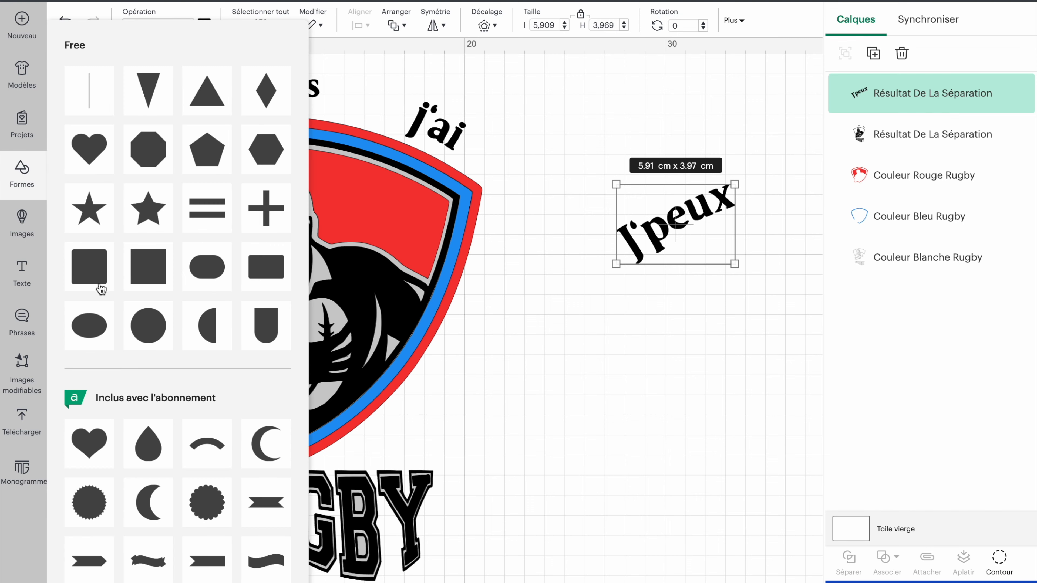
pyautogui.click(154, 251)
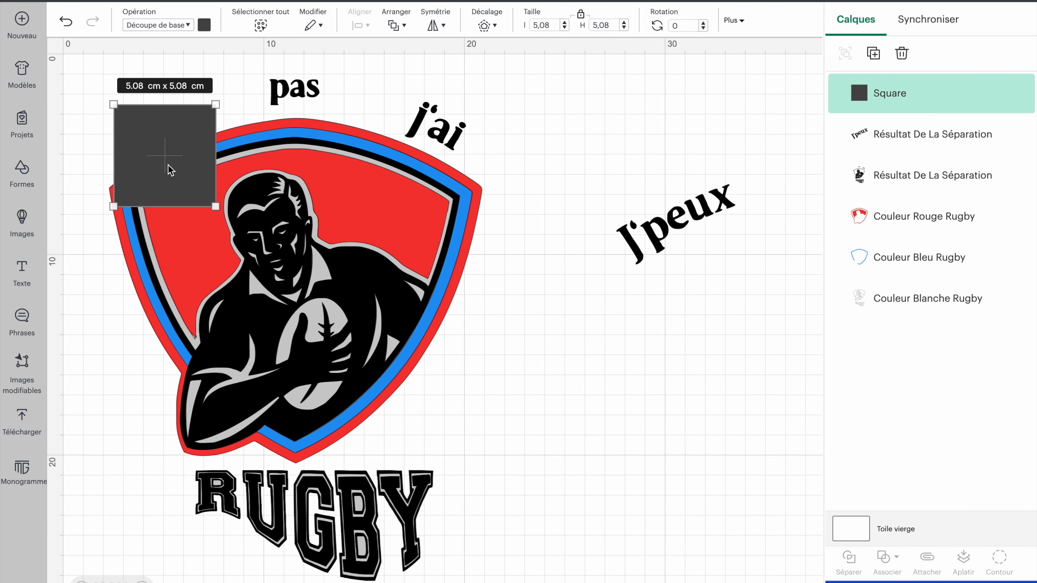
pyautogui.moveTo(215, 206); pyautogui.dragTo(231, 131)
pyautogui.click(578, 15)
pyautogui.moveTo(226, 217); pyautogui.dragTo(269, 177)
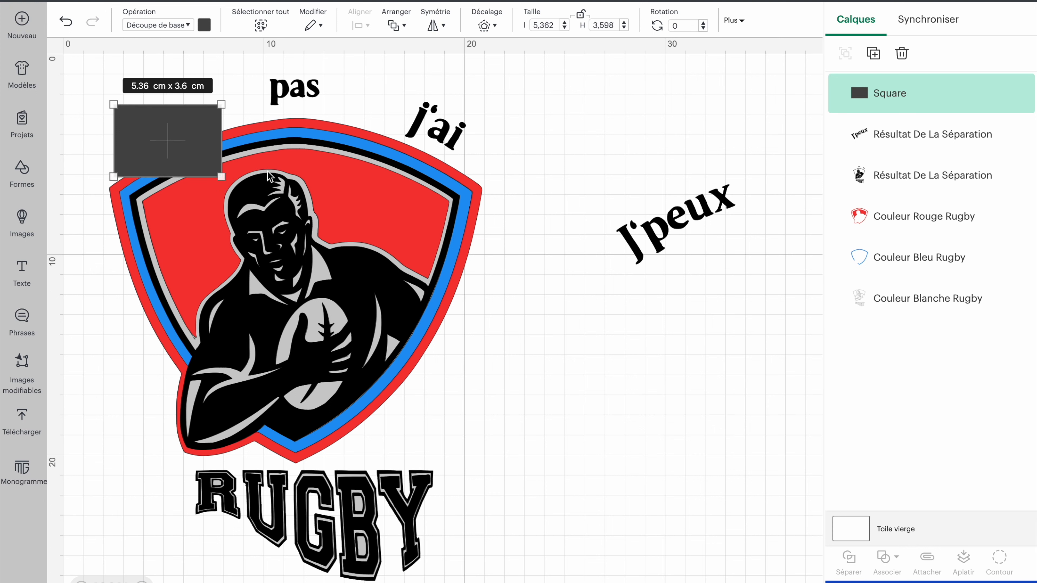
pyautogui.moveTo(169, 150); pyautogui.dragTo(316, 101)
pyautogui.click(304, 93)
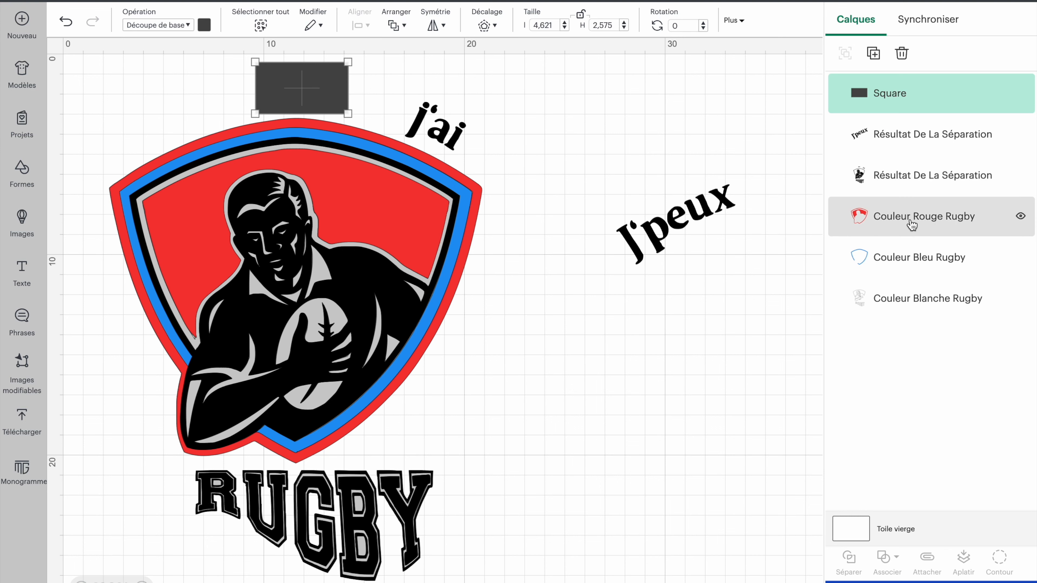
# Slice the black player layer with the rectangle over pas and delete the leftover rectangle
pyautogui.keyDown('shift'); pyautogui.click(913, 192); pyautogui.keyUp('shift')
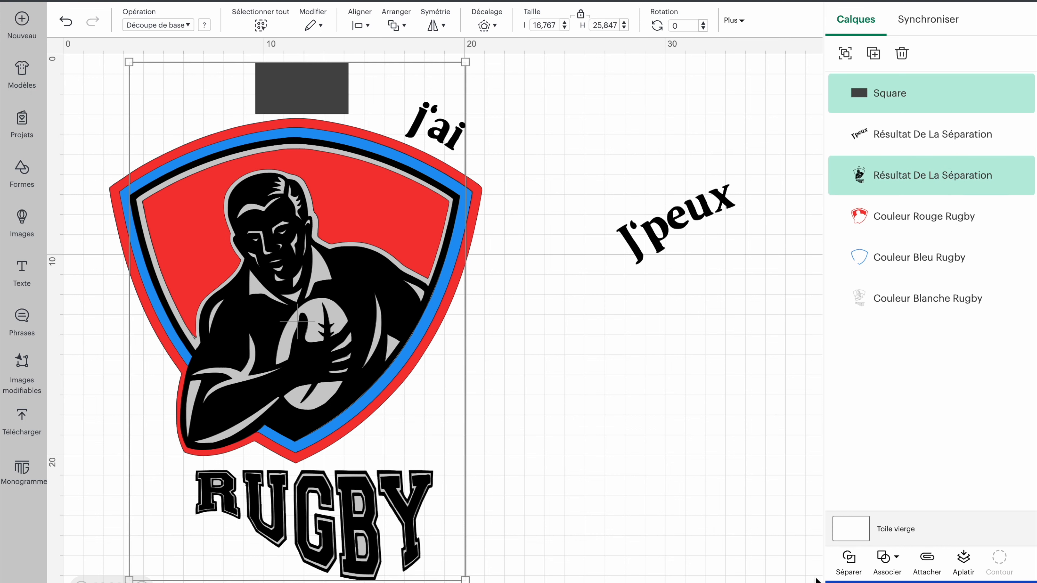
pyautogui.click(852, 559)
pyautogui.moveTo(317, 89); pyautogui.dragTo(613, 108)
pyautogui.press('Delete')
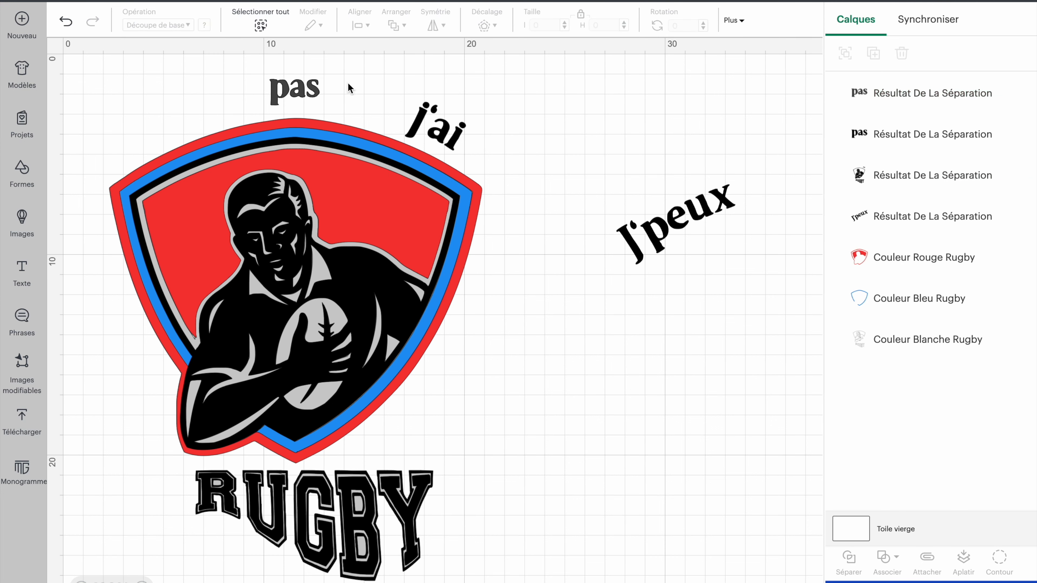
# Delete the dark grey copy of pas and move the black pas above J'peux, outside the logo
pyautogui.moveTo(304, 92); pyautogui.dragTo(606, 116)
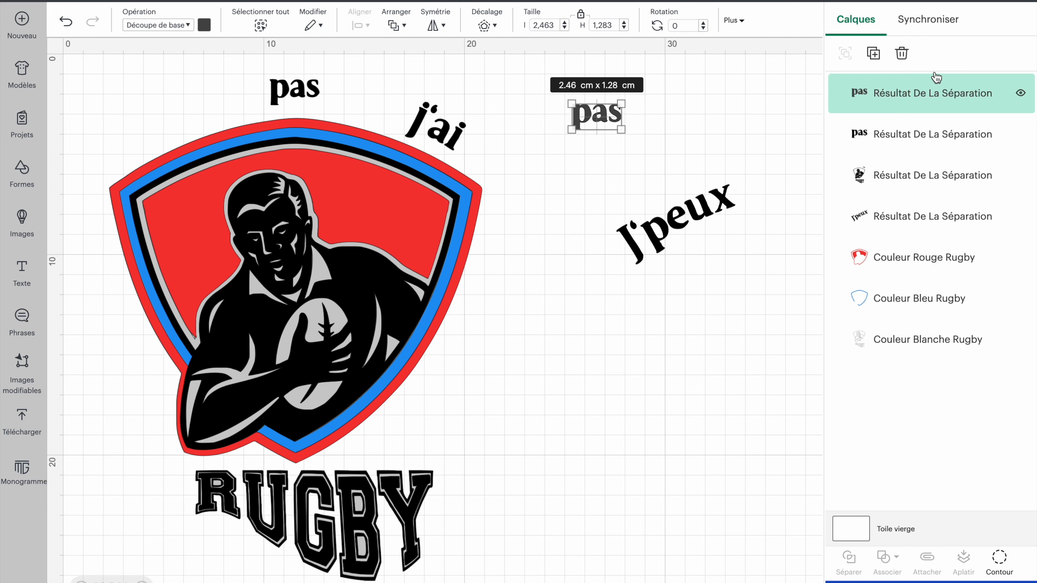
pyautogui.click(904, 54)
pyautogui.moveTo(297, 92); pyautogui.dragTo(639, 143)
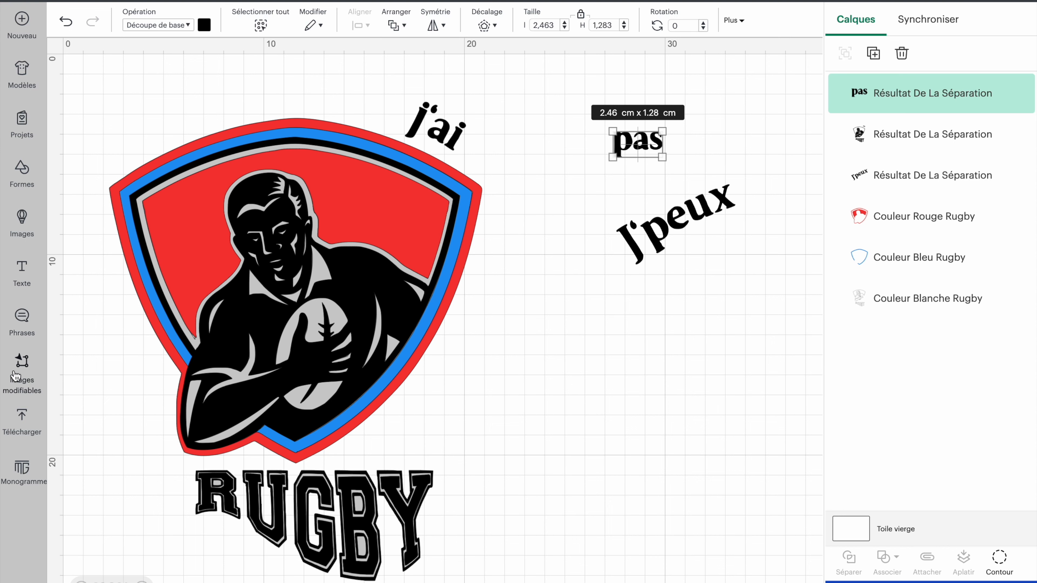
# Insert a square, reshape it to about 4.9 × 1.94 cm over the word j'ai and rotate it to 30°
pyautogui.click(22, 176)
pyautogui.click(147, 260)
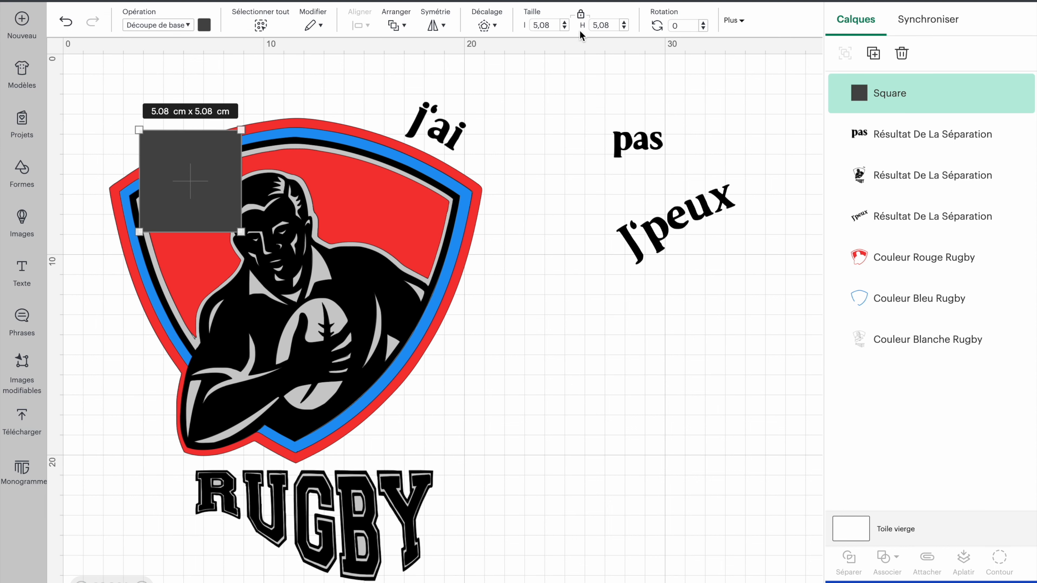
pyautogui.moveTo(241, 232); pyautogui.dragTo(464, 141)
pyautogui.click(703, 23)
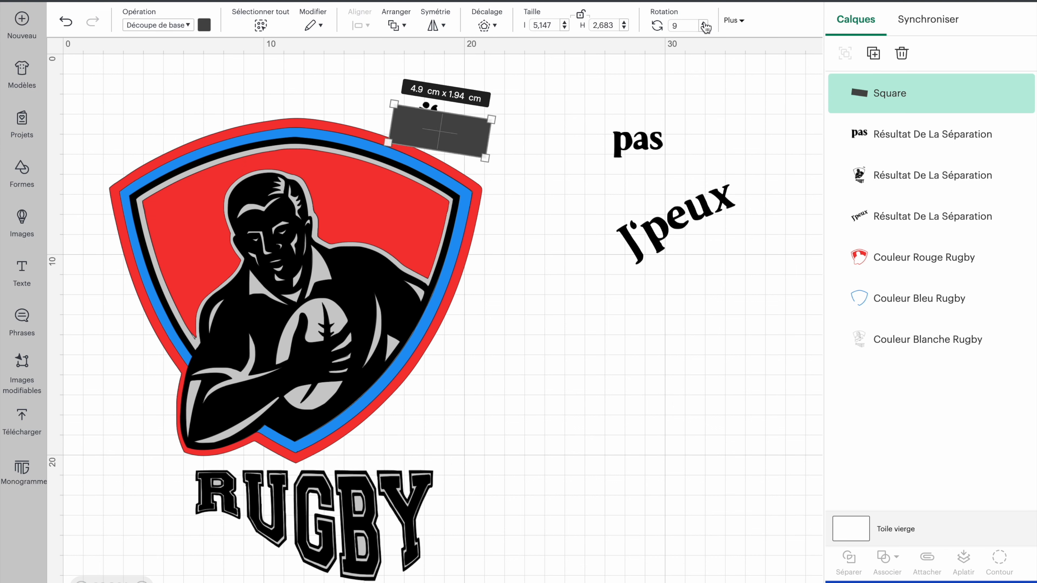
pyautogui.click(704, 22)
pyautogui.click(704, 23)
pyautogui.click(703, 23)
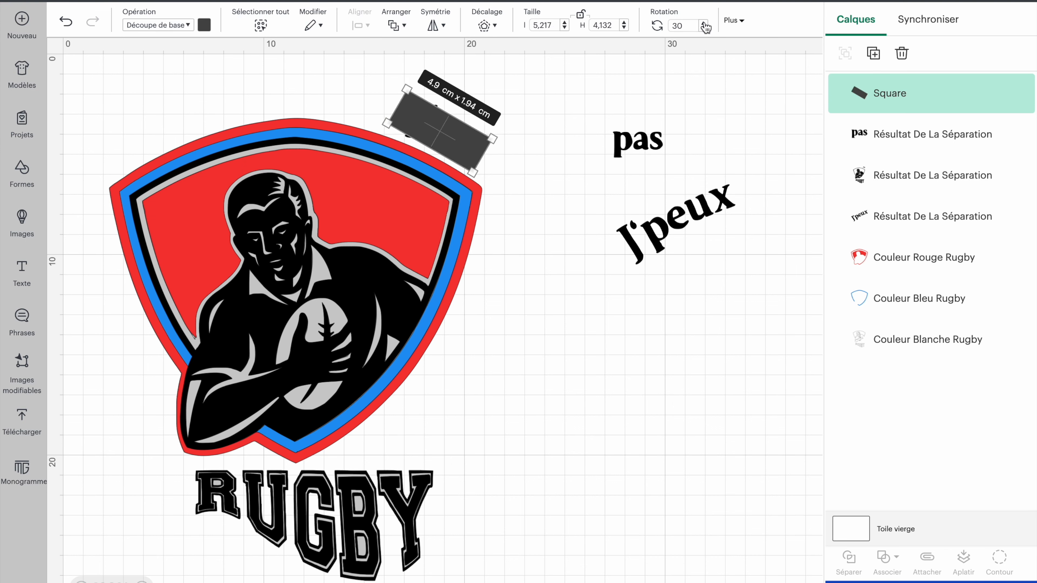
# Set the rectangle's rotation to 27° and enlarge and reposition it to cover the whole word j'ai
pyautogui.click(703, 28)
pyautogui.click(703, 29)
pyautogui.click(703, 28)
pyautogui.moveTo(493, 139); pyautogui.dragTo(459, 153)
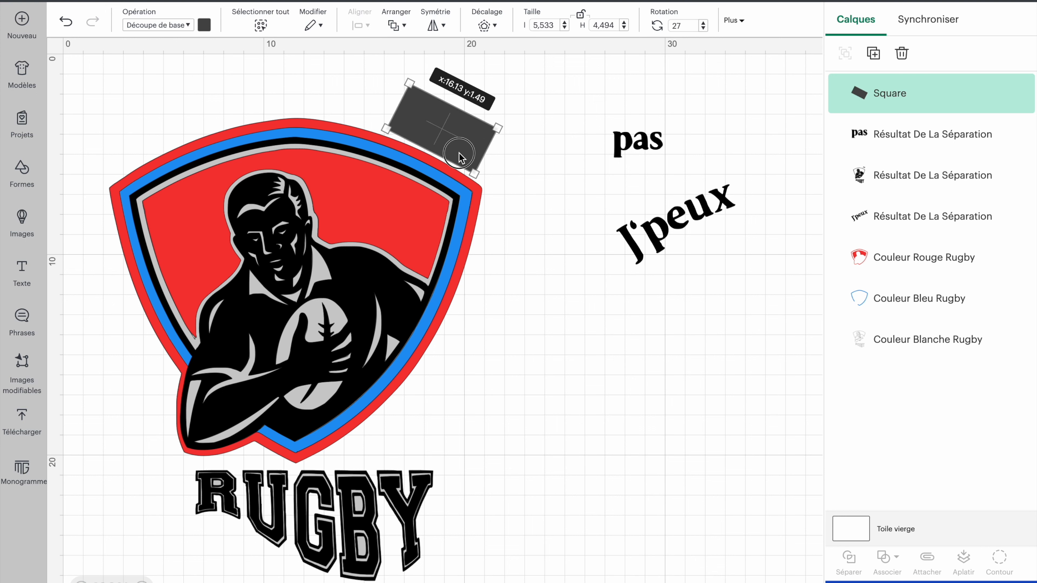
# Slice the black player layer with the rectangle over j'ai and delete the leftover rectangle
pyautogui.keyDown('shift'); pyautogui.click(894, 191); pyautogui.keyUp('shift')
pyautogui.click(849, 561)
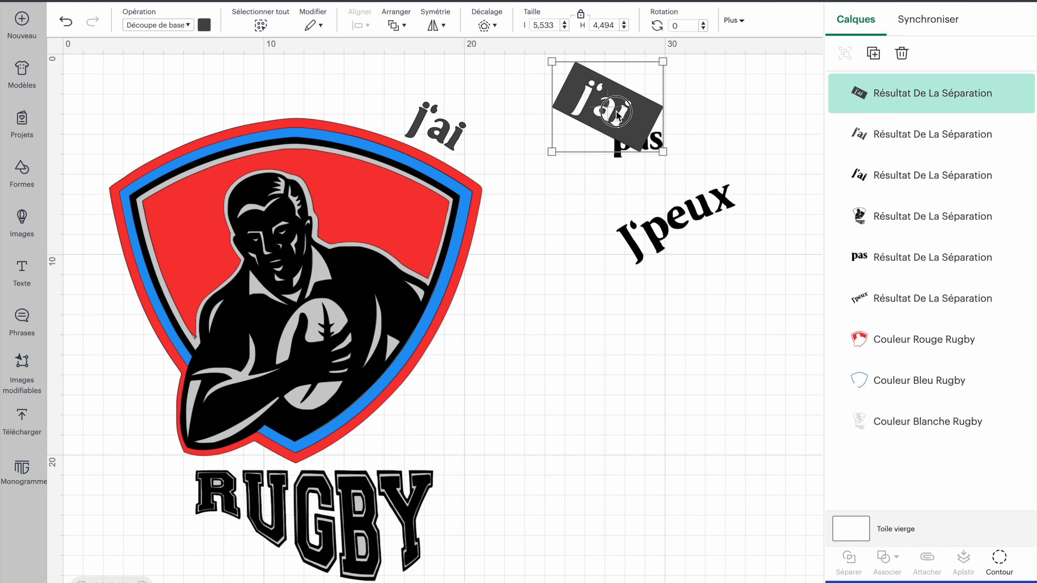
pyautogui.click(901, 53)
# Delete the dark grey copy of j'ai and move the black j'ai beside pas, outside the logo
pyautogui.click(568, 116)
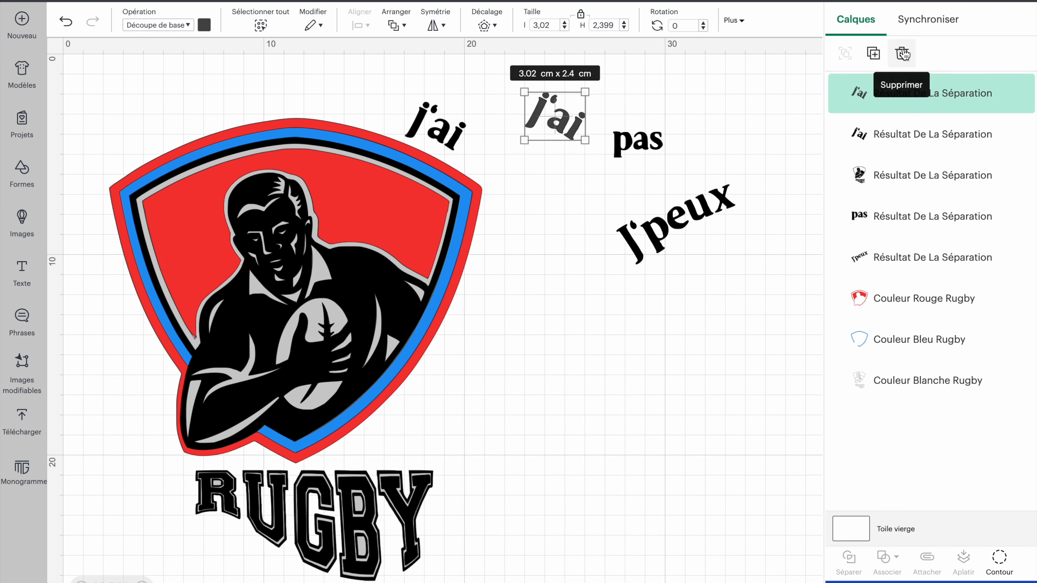
pyautogui.click(902, 53)
pyautogui.moveTo(439, 135); pyautogui.dragTo(712, 135)
pyautogui.click(476, 404)
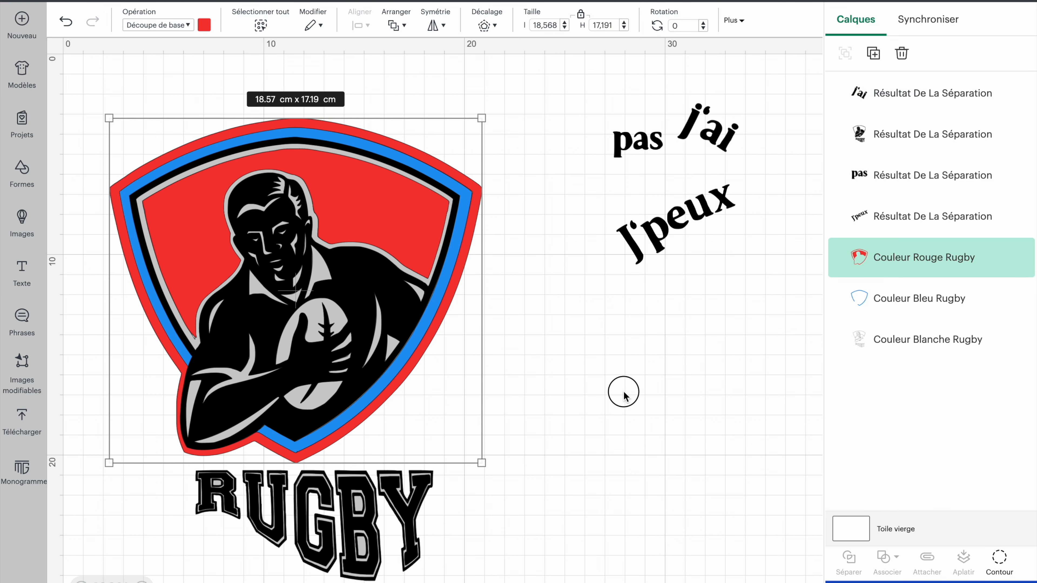
pyautogui.click(624, 395)
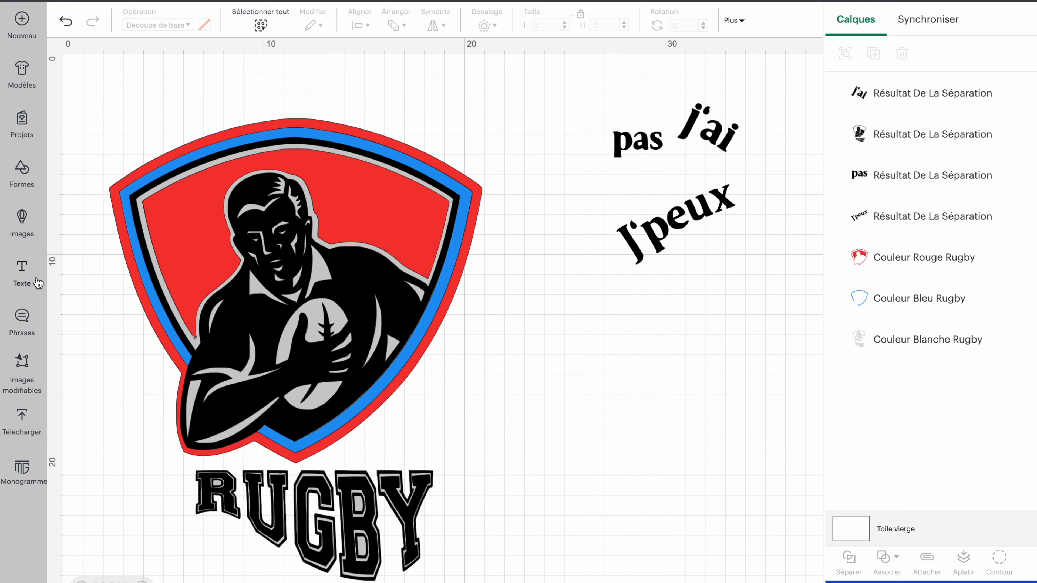
# Add a text object reading J'peux
pyautogui.click(22, 271)
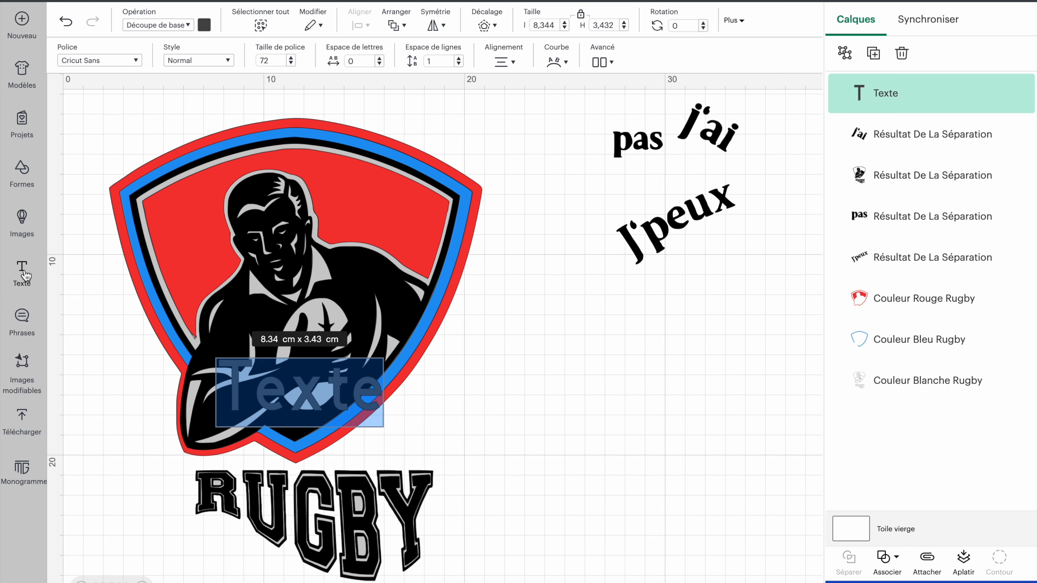
pyautogui.write("J'")
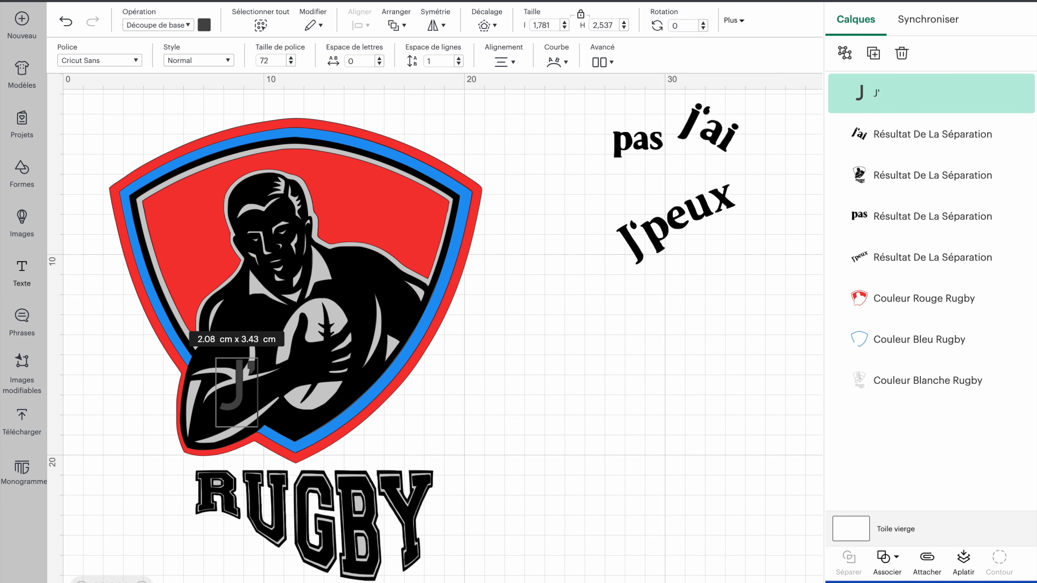
pyautogui.write('paux')
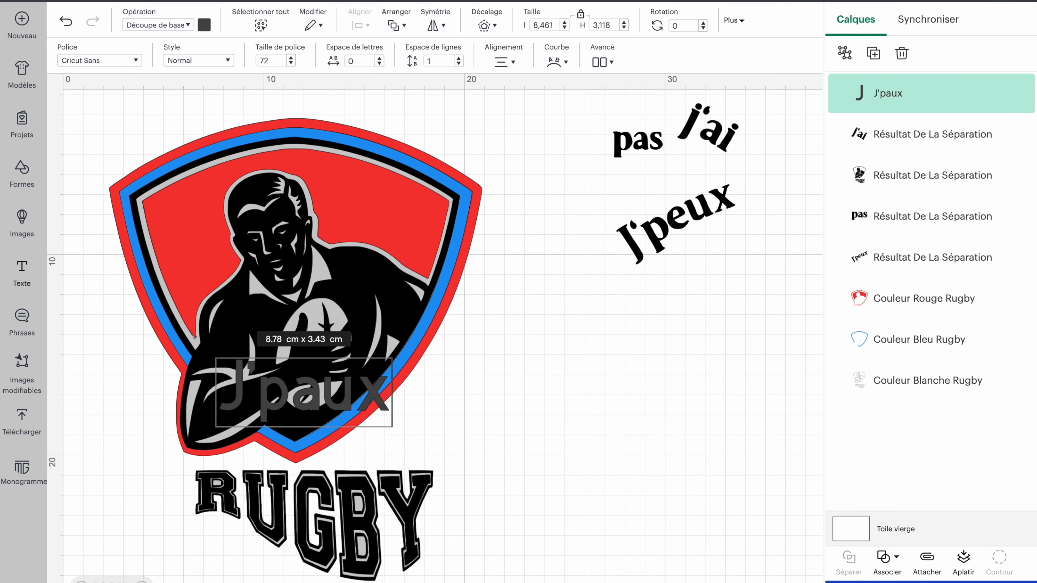
pyautogui.press('BackSpace')
pyautogui.press('BackSpace')
pyautogui.press('BackSpace')
pyautogui.write('eux')
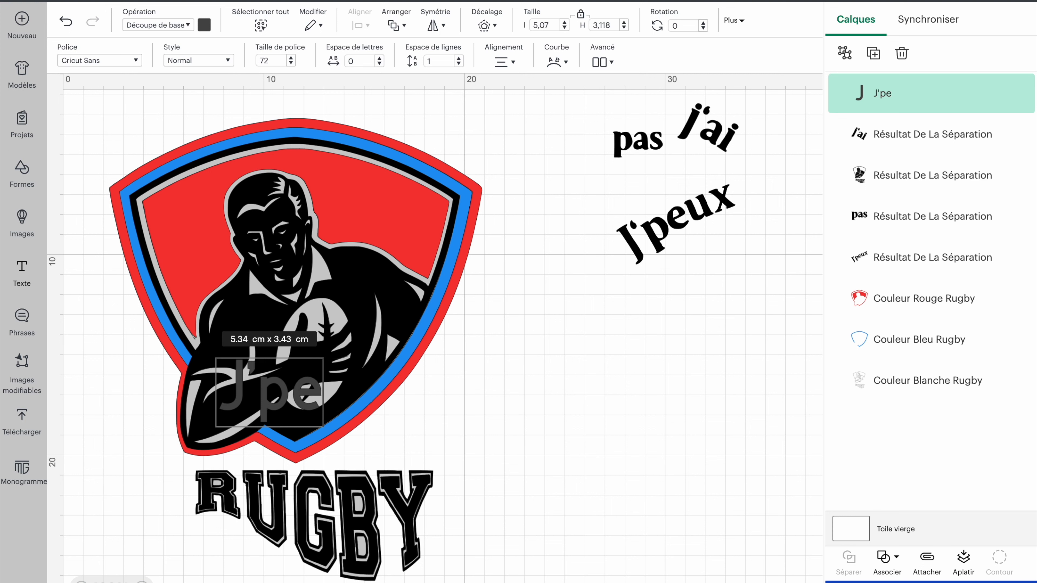
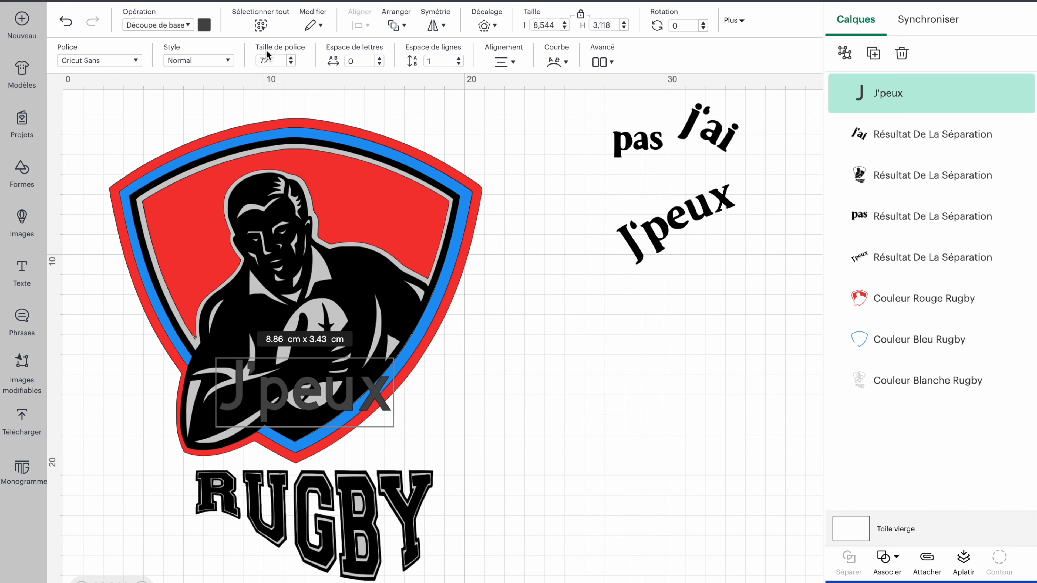
# Apply the Cricut Keystone font to the J'peux text and move it off the logo, below the sliced J'peux
pyautogui.click(128, 61)
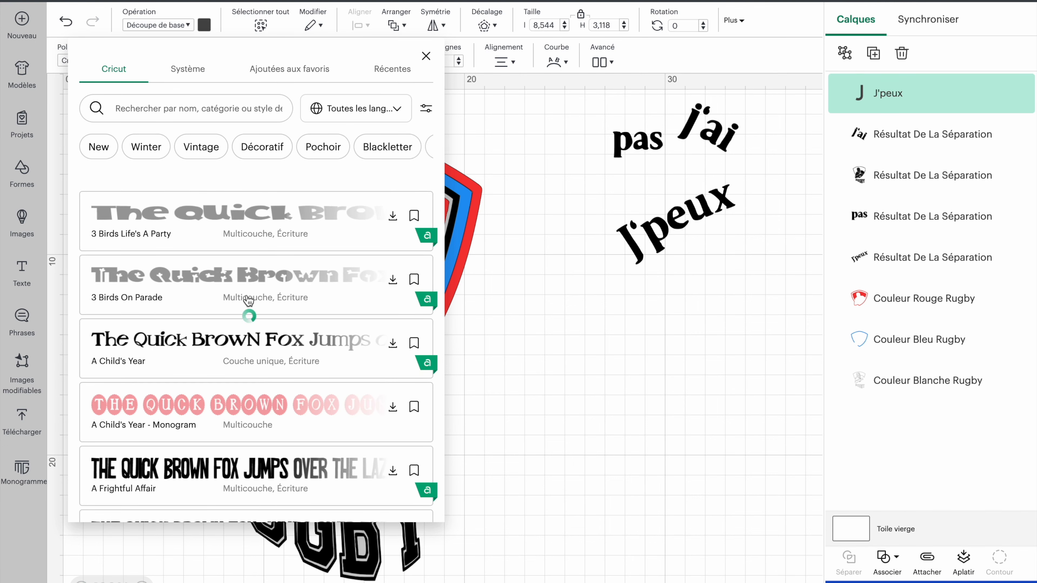
pyautogui.scroll(-9, 249, 301)
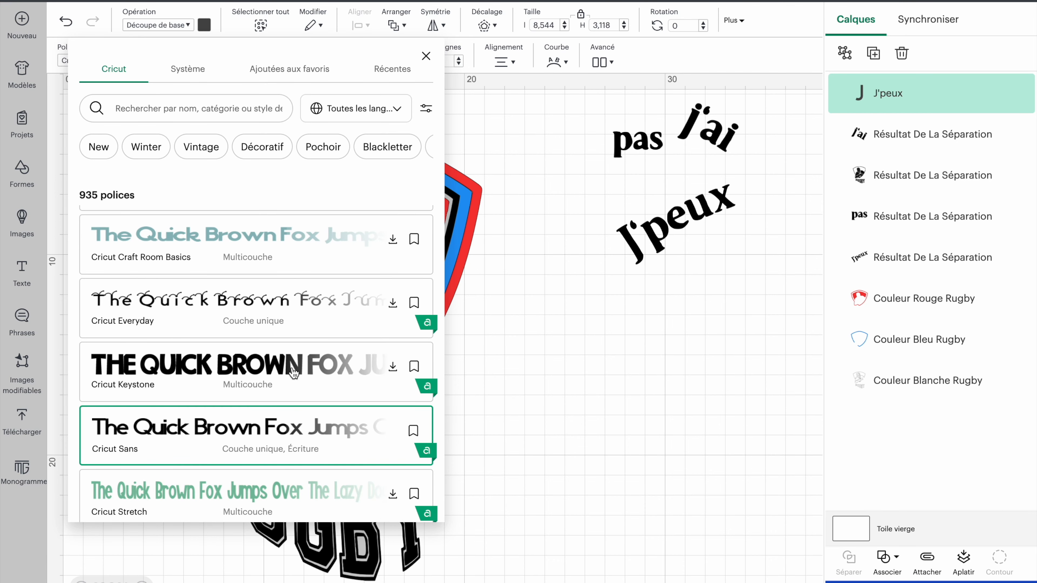
pyautogui.click(293, 372)
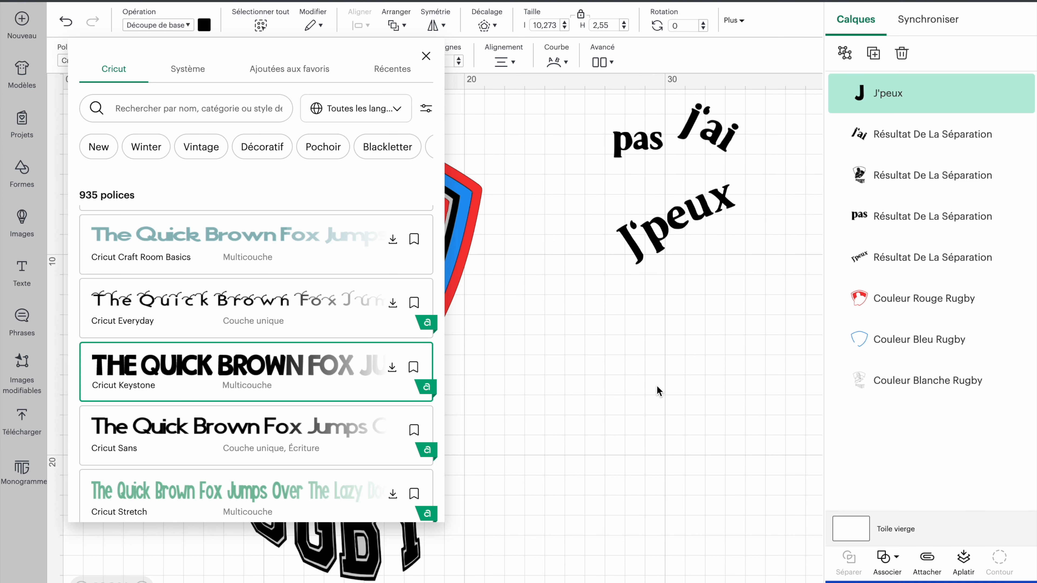
pyautogui.click(493, 368)
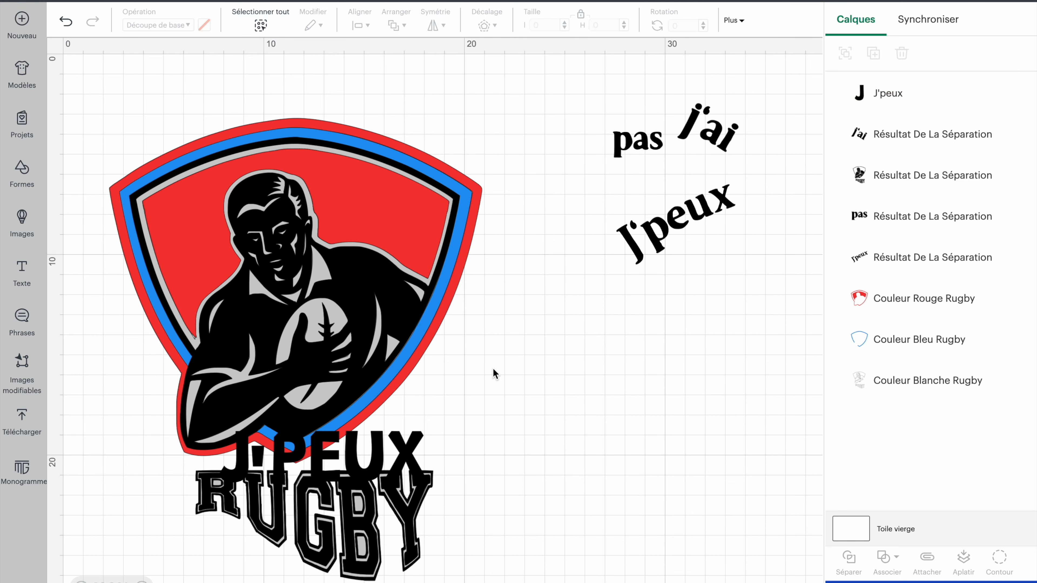
pyautogui.click(384, 445)
pyautogui.moveTo(384, 445); pyautogui.dragTo(667, 353)
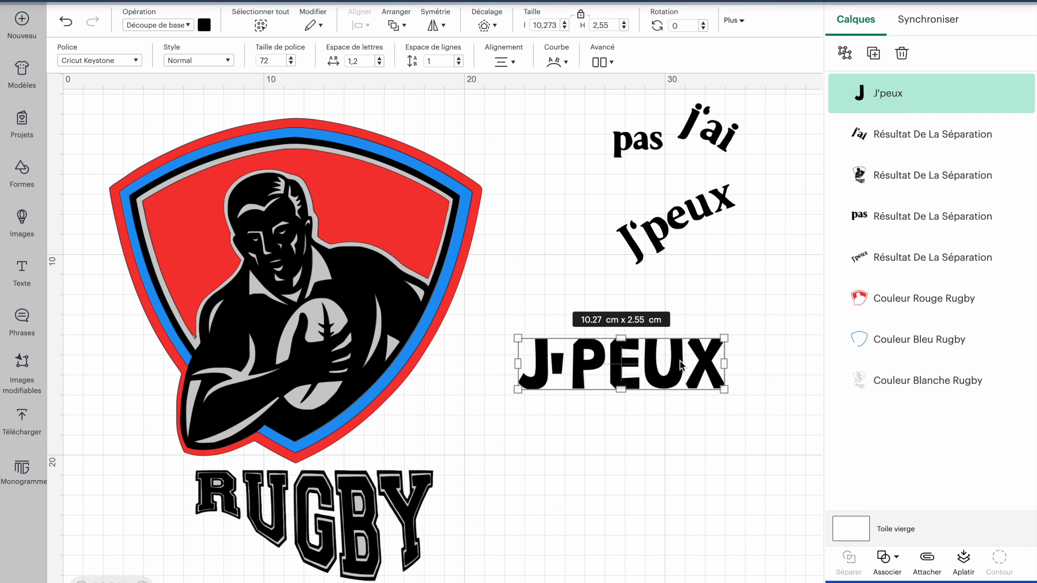
# Try the DIN Next Stencil font on the J'peux text and switch it to DJ Always
pyautogui.click(93, 62)
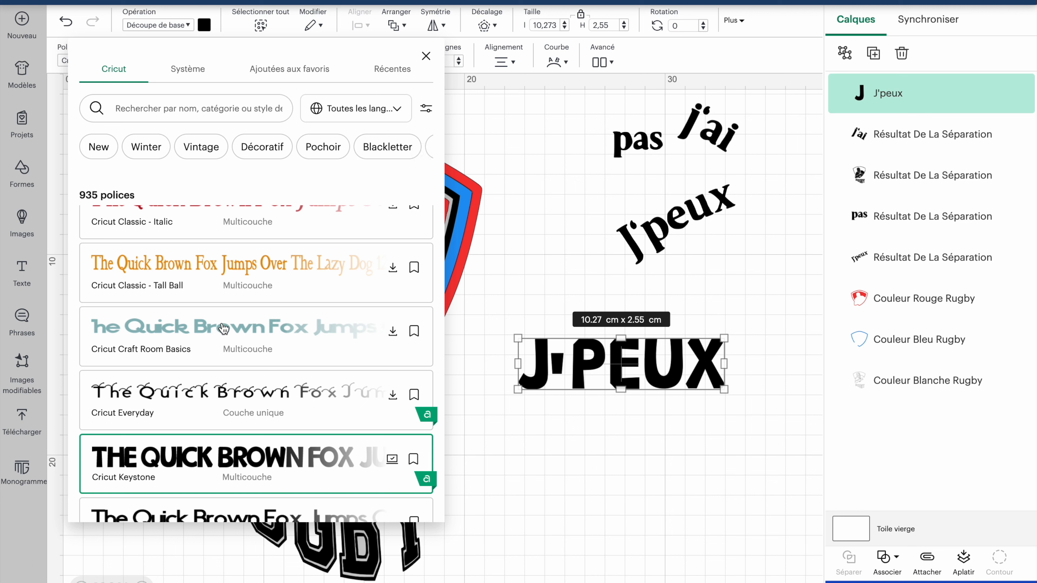
pyautogui.scroll(-6, 223, 329)
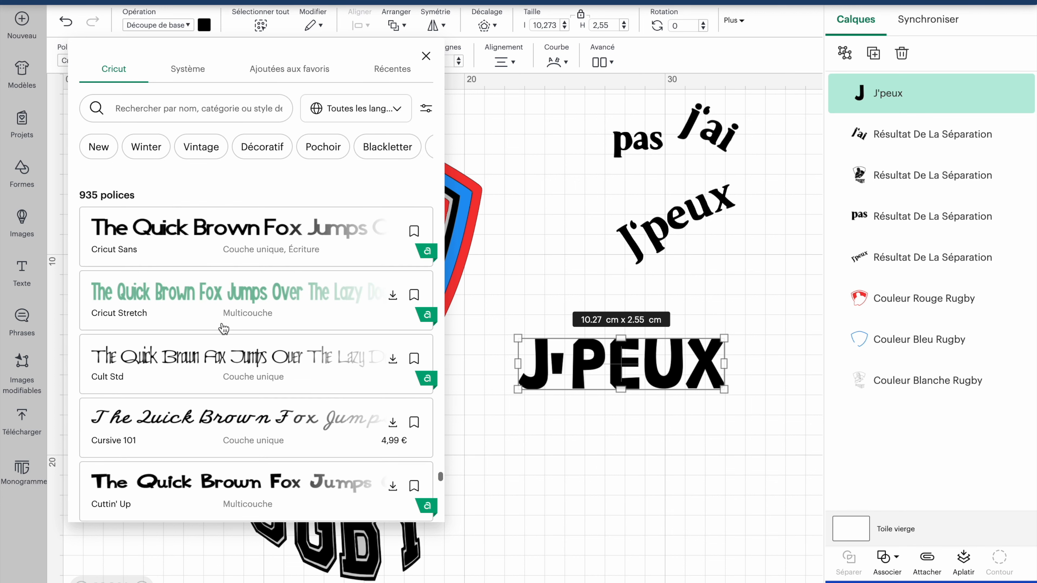
pyautogui.scroll(-1, 223, 329)
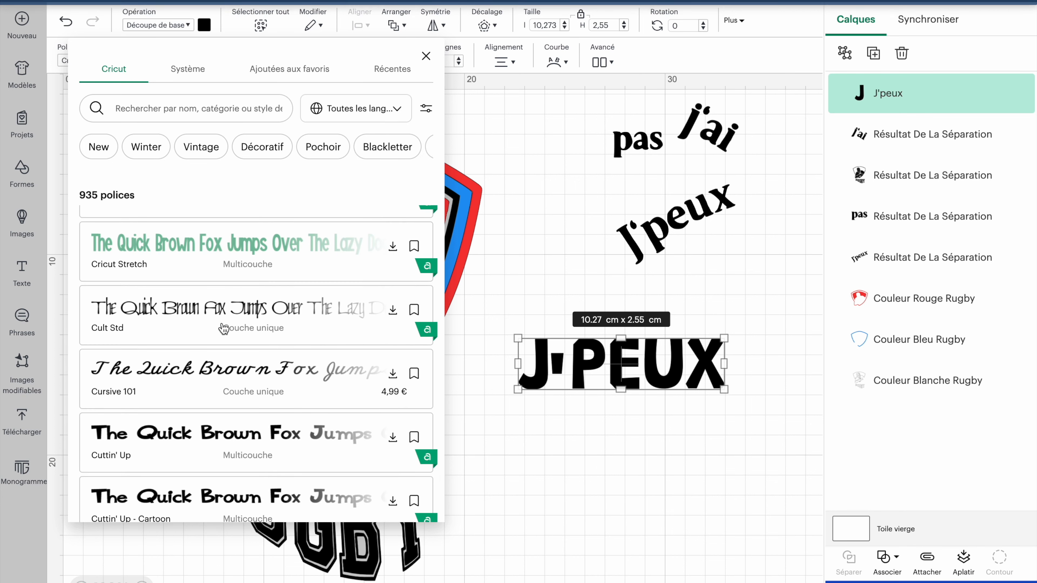
pyautogui.scroll(-2, 224, 329)
pyautogui.scroll(-7, 224, 327)
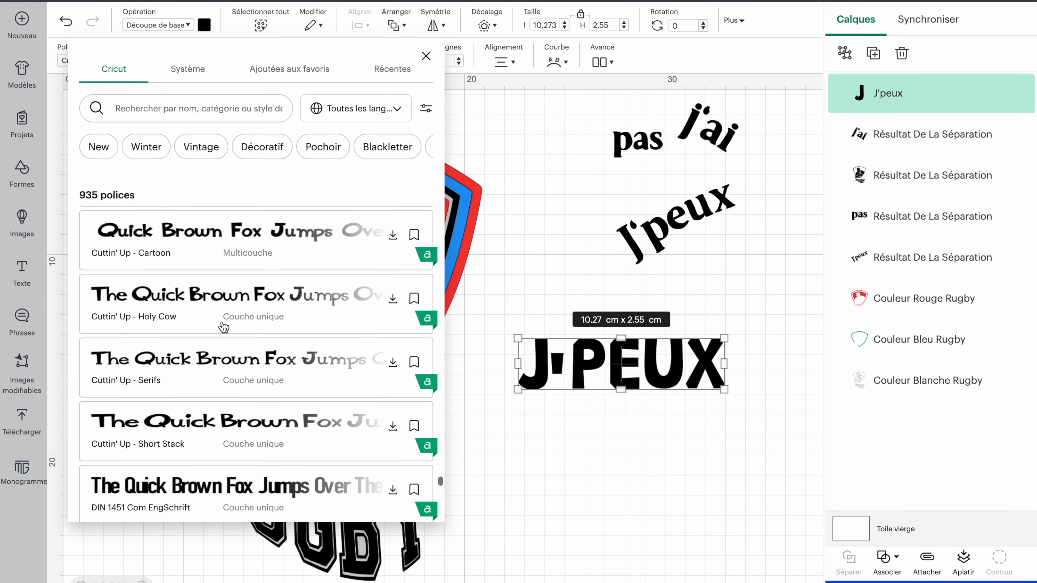
pyautogui.scroll(-5, 224, 326)
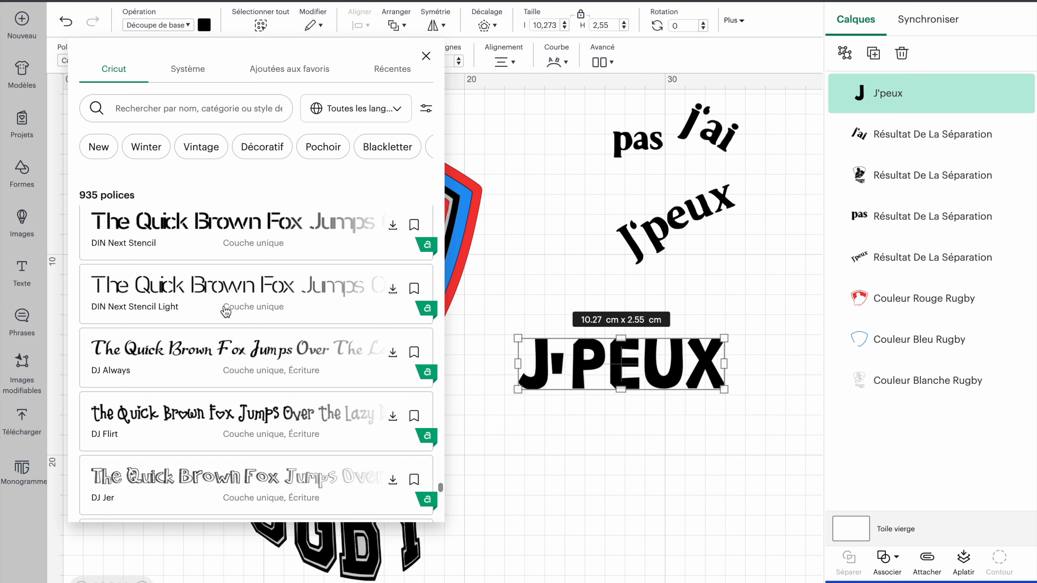
pyautogui.click(238, 236)
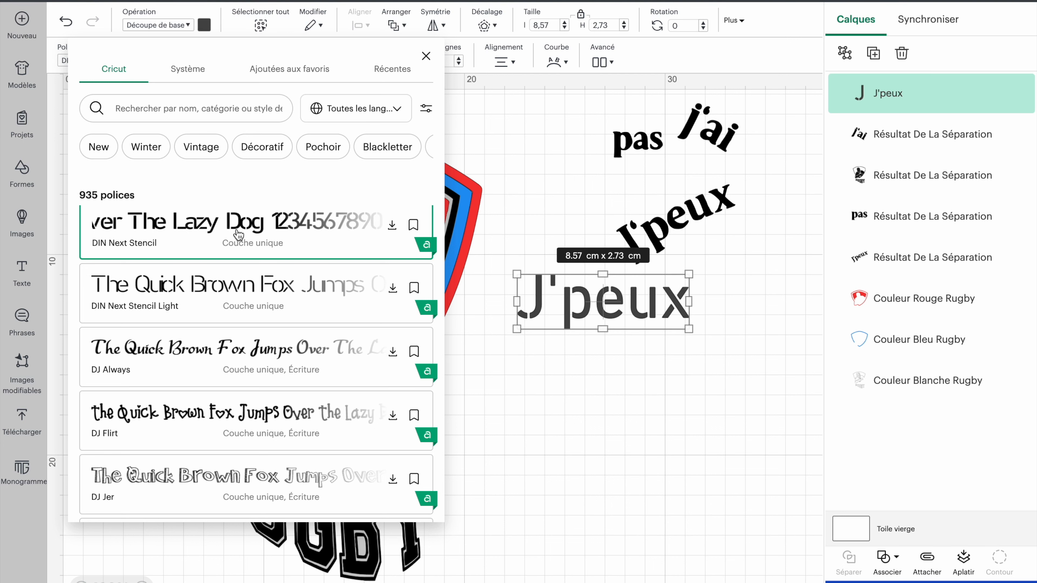
pyautogui.click(232, 346)
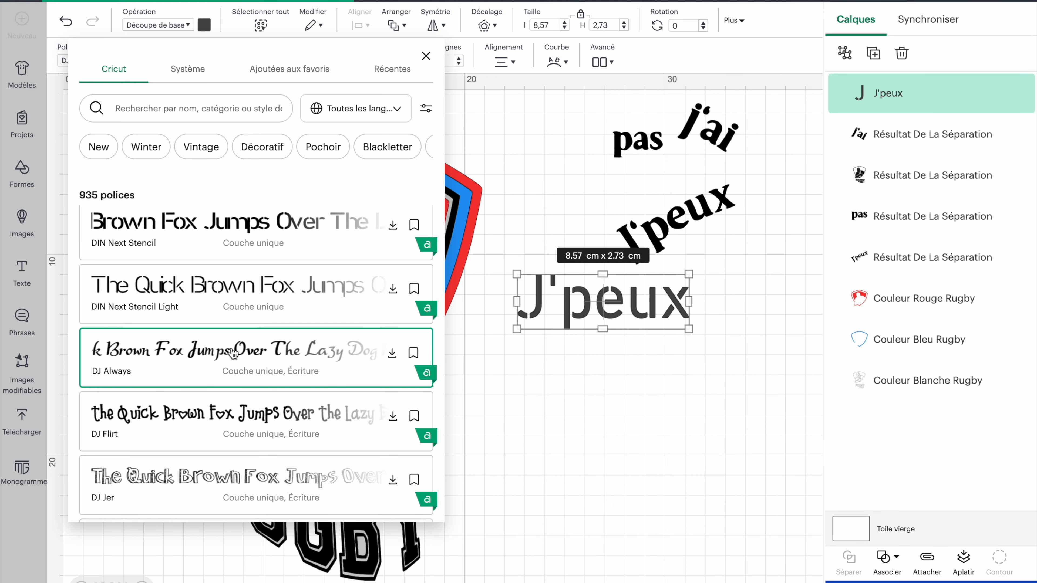
# Try the Decorate 035 font on the J'peux text and shrink it to about 26.08 × 3.76 cm
pyautogui.scroll(-5, 232, 346)
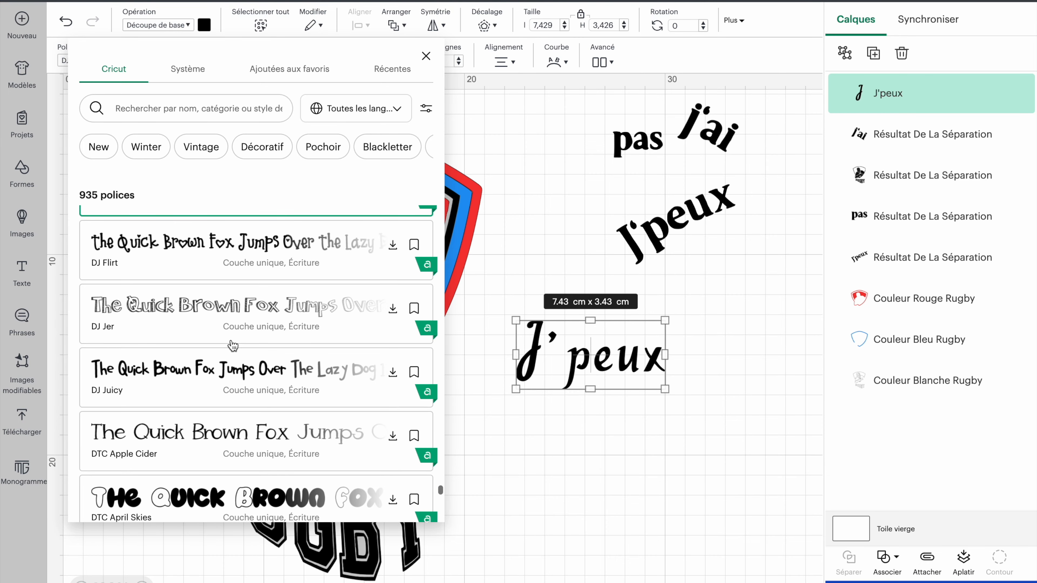
pyautogui.scroll(-10, 233, 346)
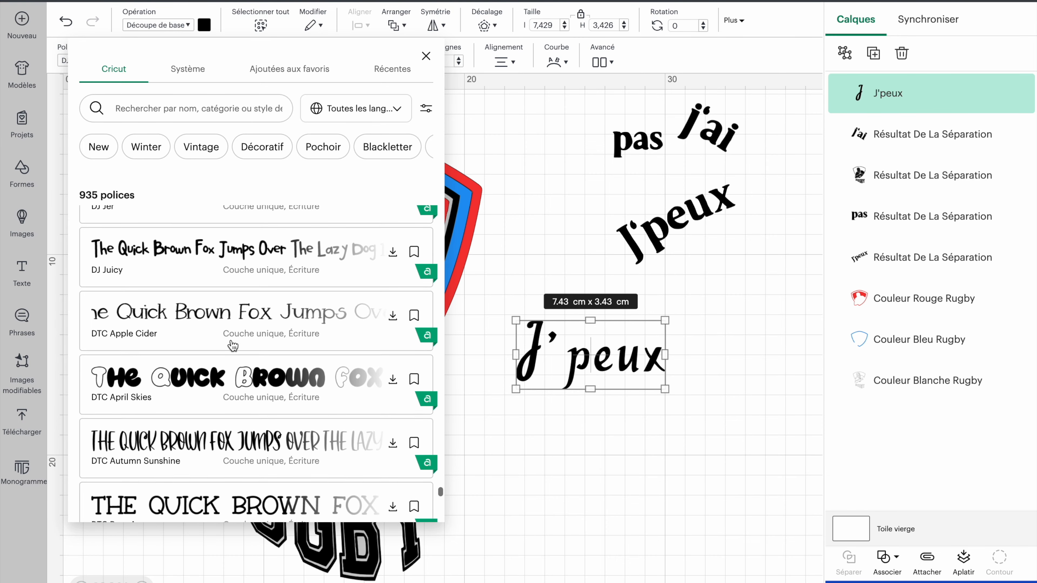
pyautogui.scroll(-10, 233, 346)
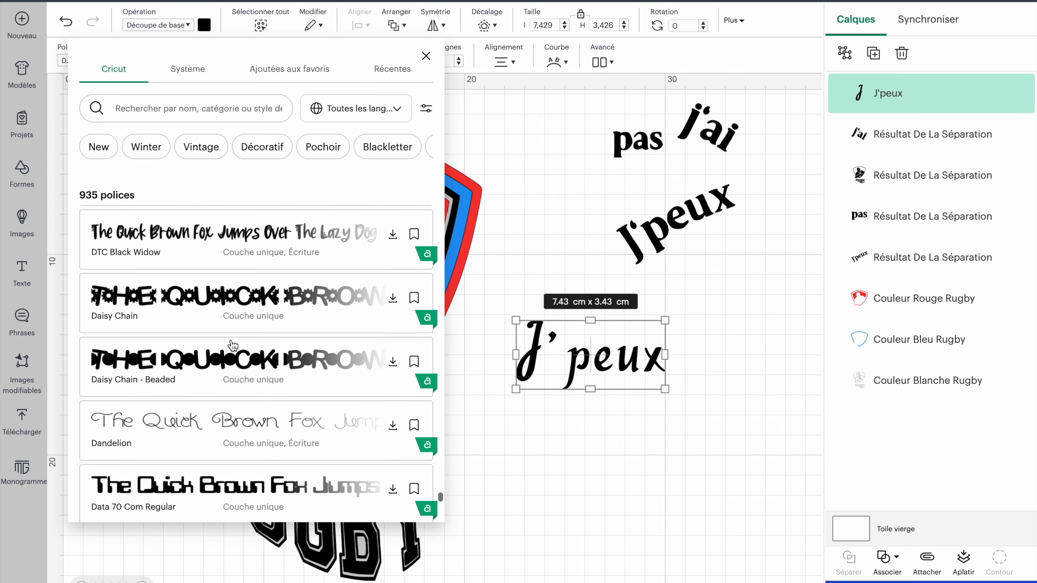
pyautogui.scroll(-5, 232, 346)
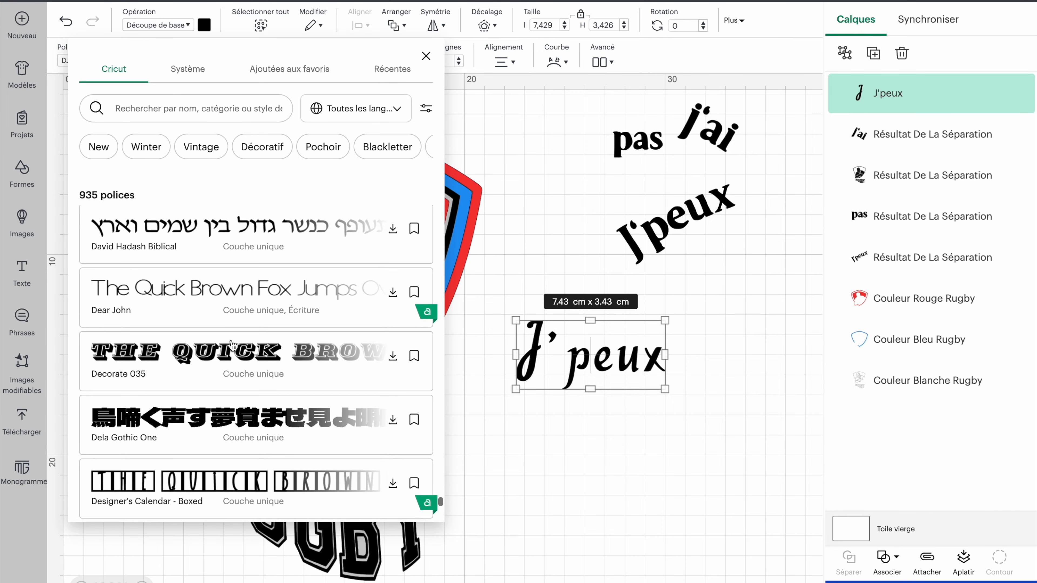
pyautogui.click(232, 316)
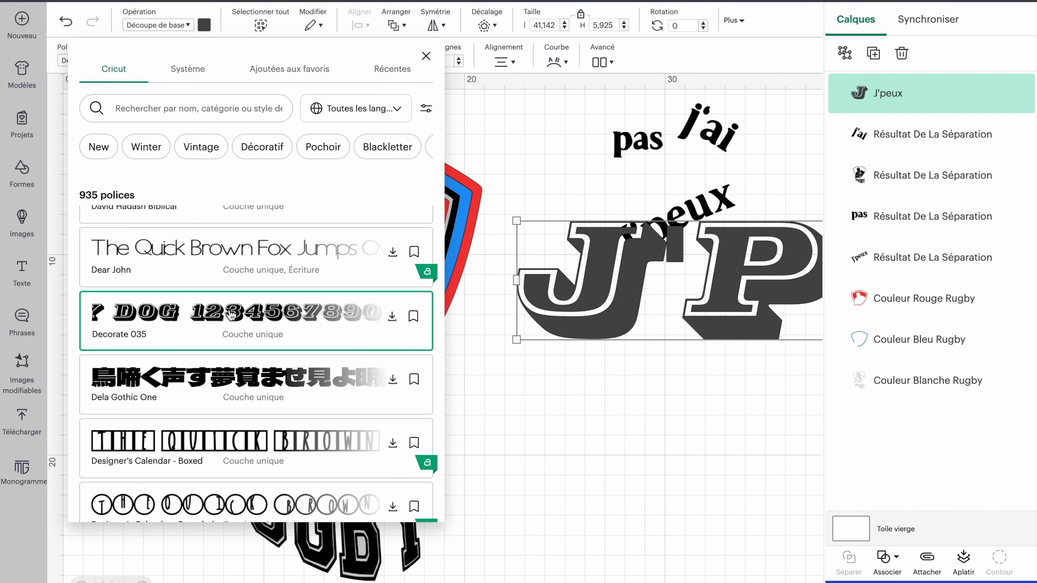
pyautogui.moveTo(516, 342); pyautogui.dragTo(823, 204)
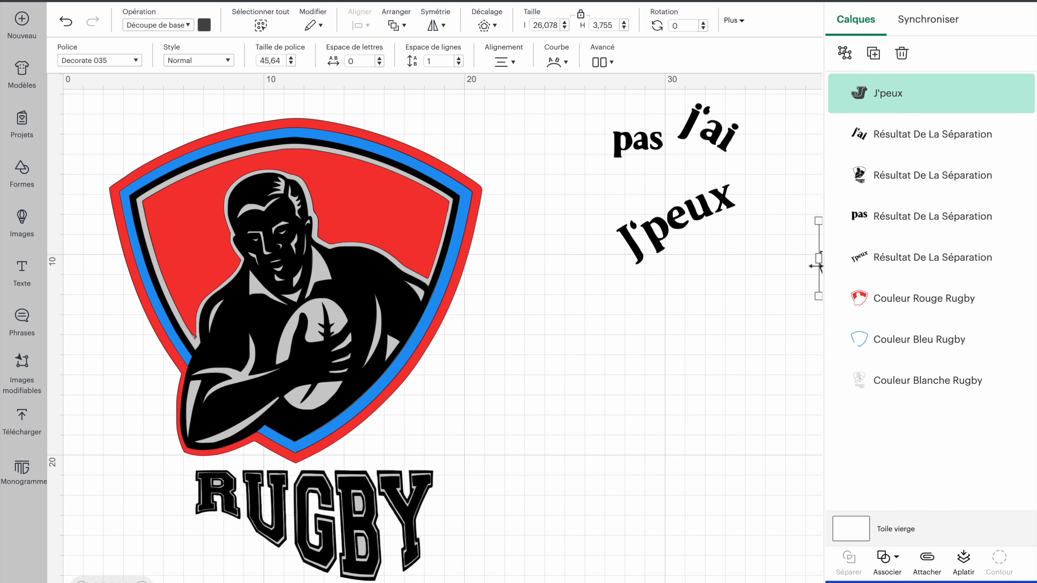
pyautogui.click(819, 278)
# Undo the resizing and the Decorate 035 font change on the J'peux text
pyautogui.scroll(-15, 645, 371)
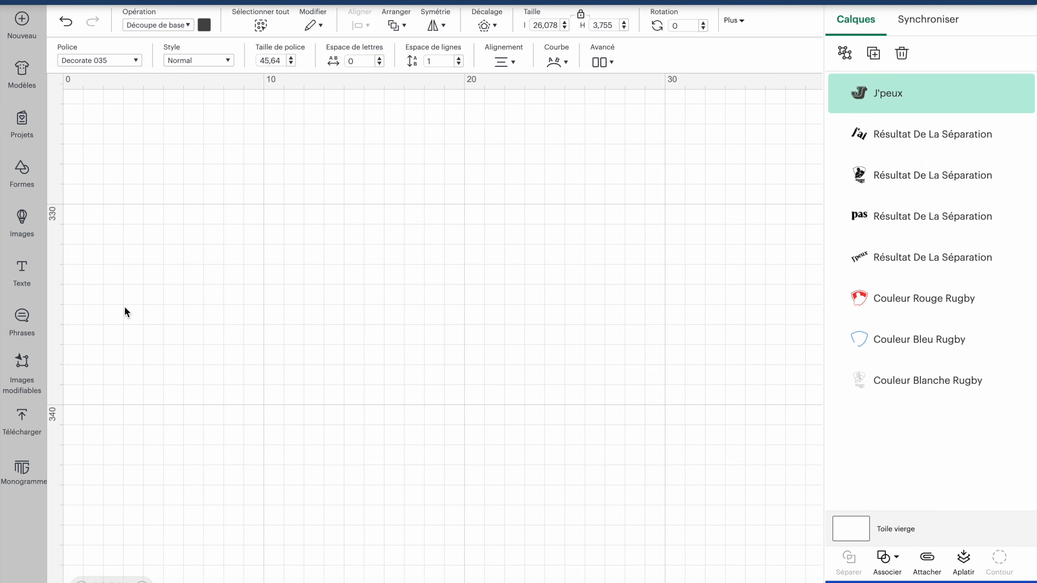
pyautogui.hscroll(10, 126, 312)
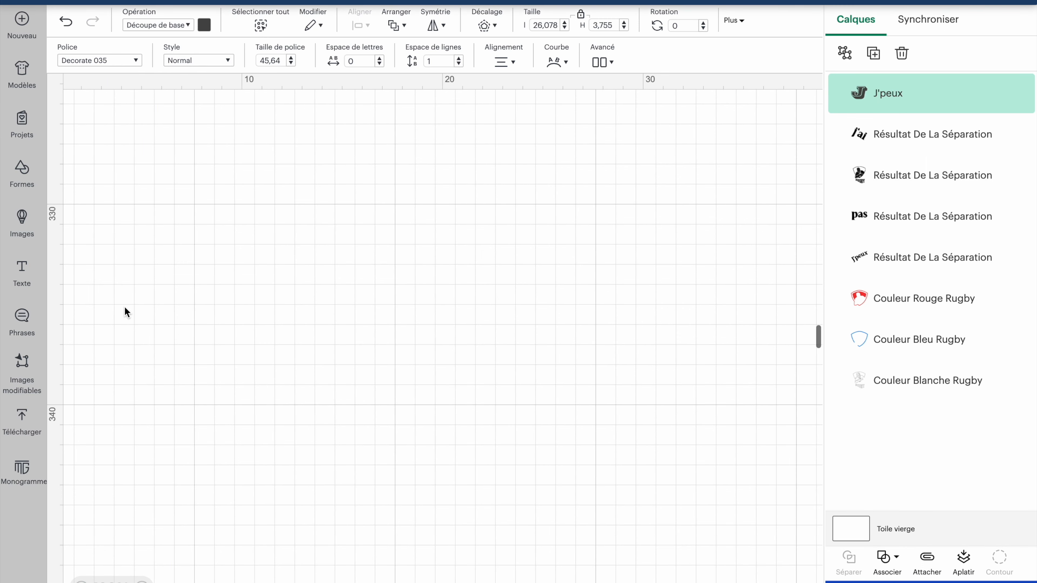
pyautogui.hscroll(10, 126, 311)
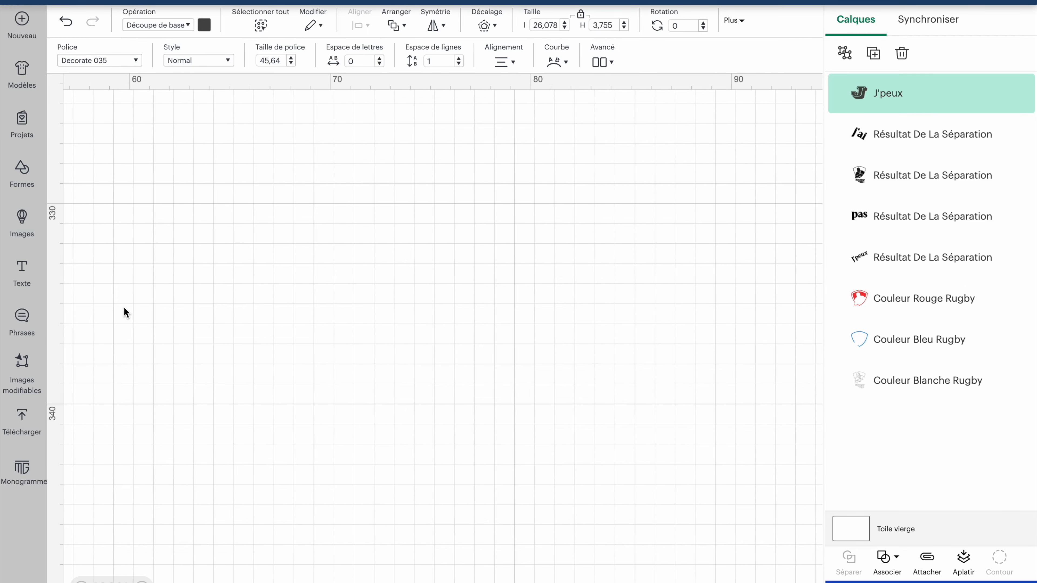
pyautogui.hscroll(-20, 124, 312)
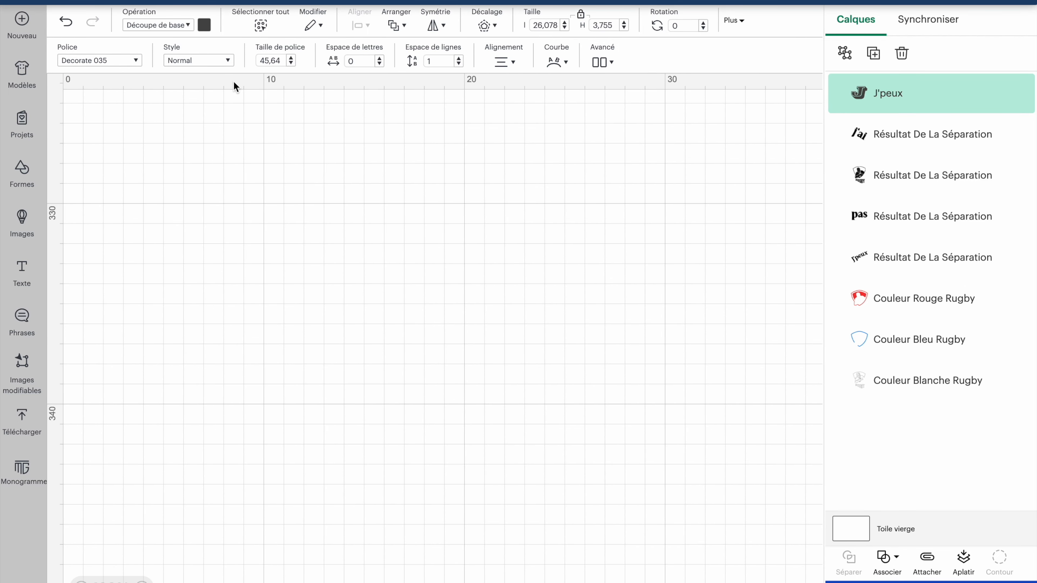
pyautogui.click(64, 23)
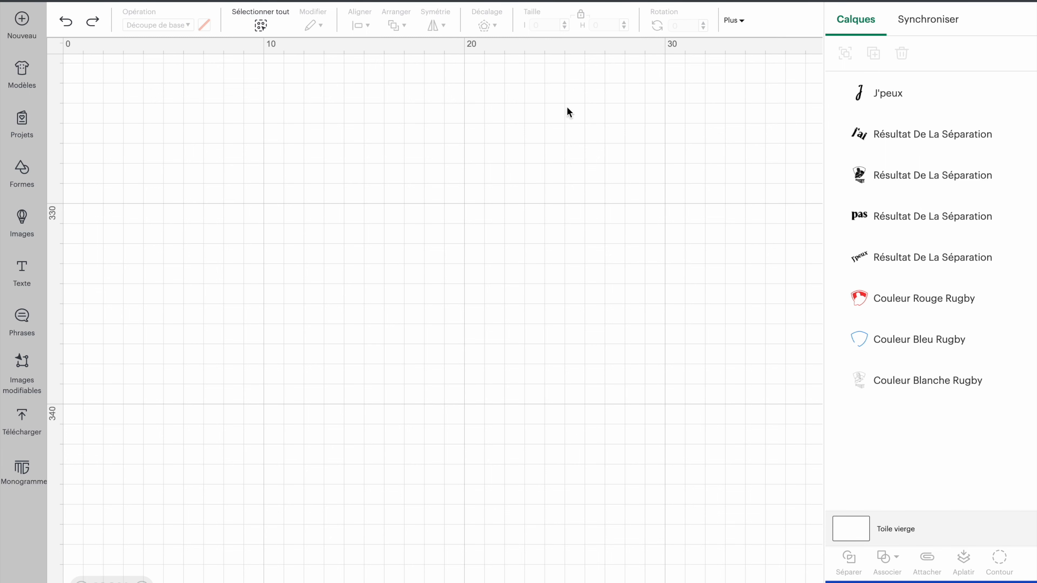
# Filter the fonts to Vintage and Blackletter and apply Cabarga Cursiva to the J'peux text
pyautogui.click(880, 105)
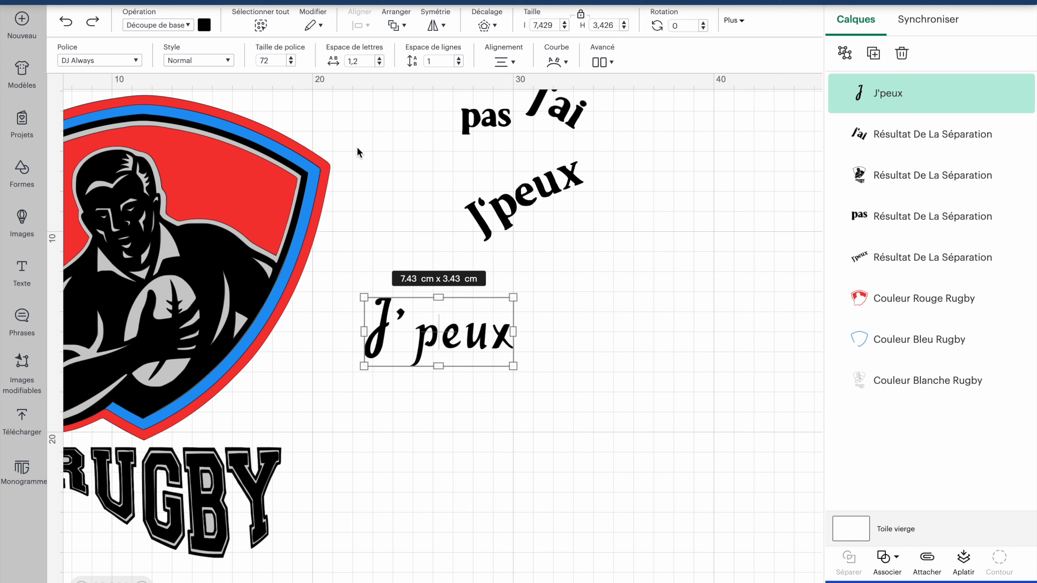
pyautogui.click(89, 63)
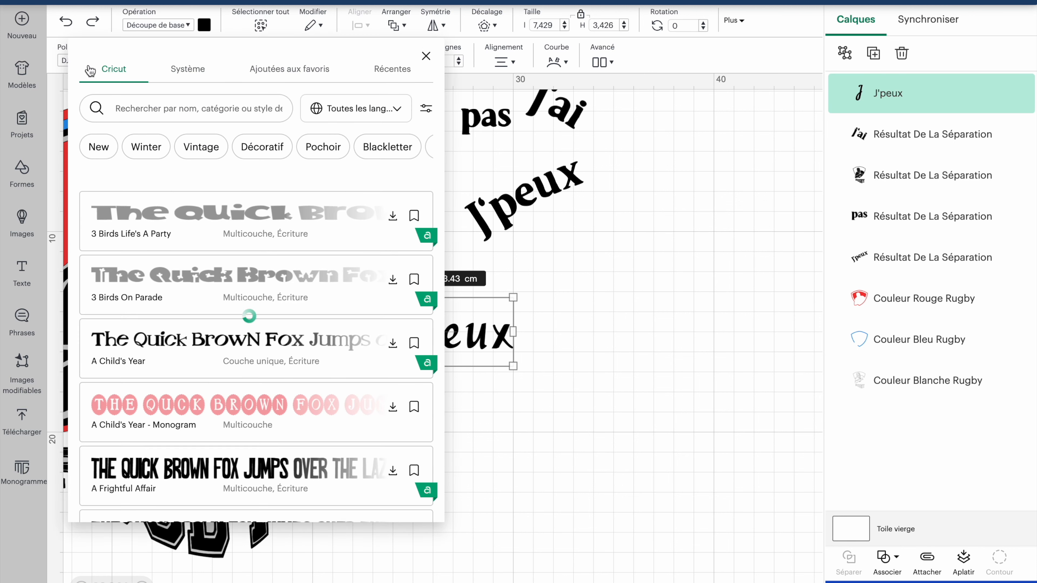
pyautogui.click(201, 147)
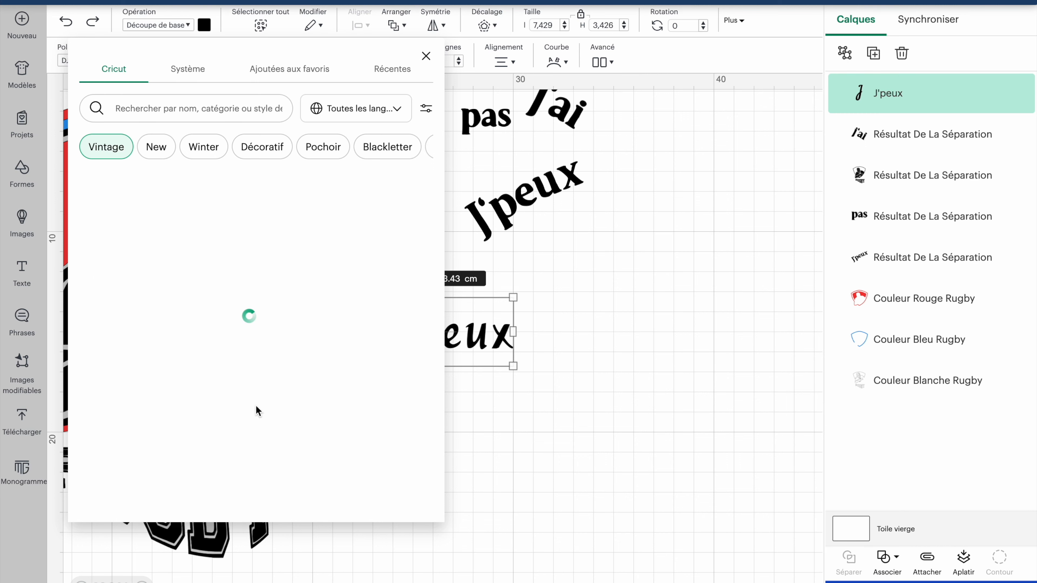
pyautogui.click(473, 339)
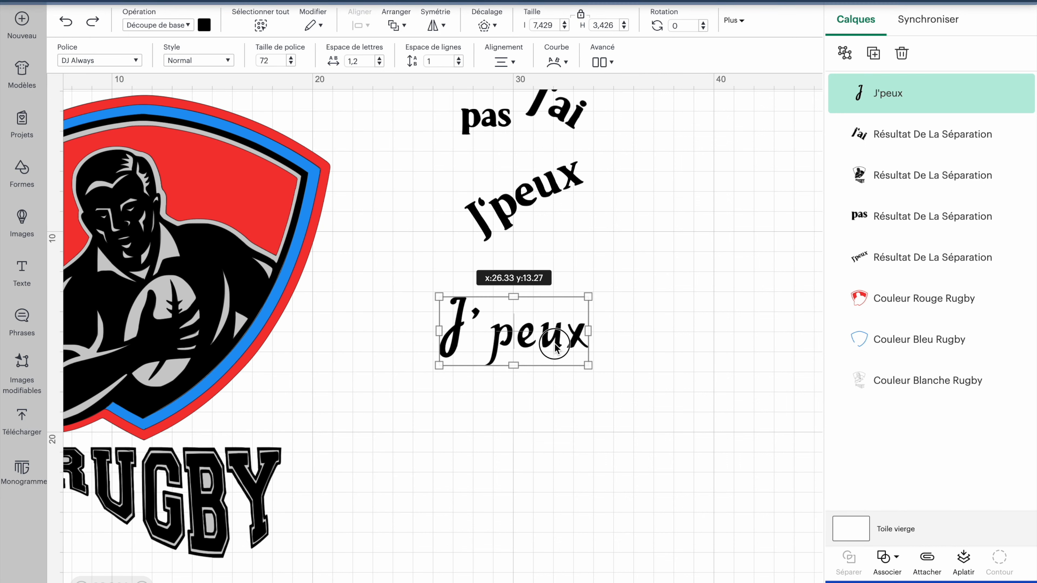
pyautogui.click(112, 61)
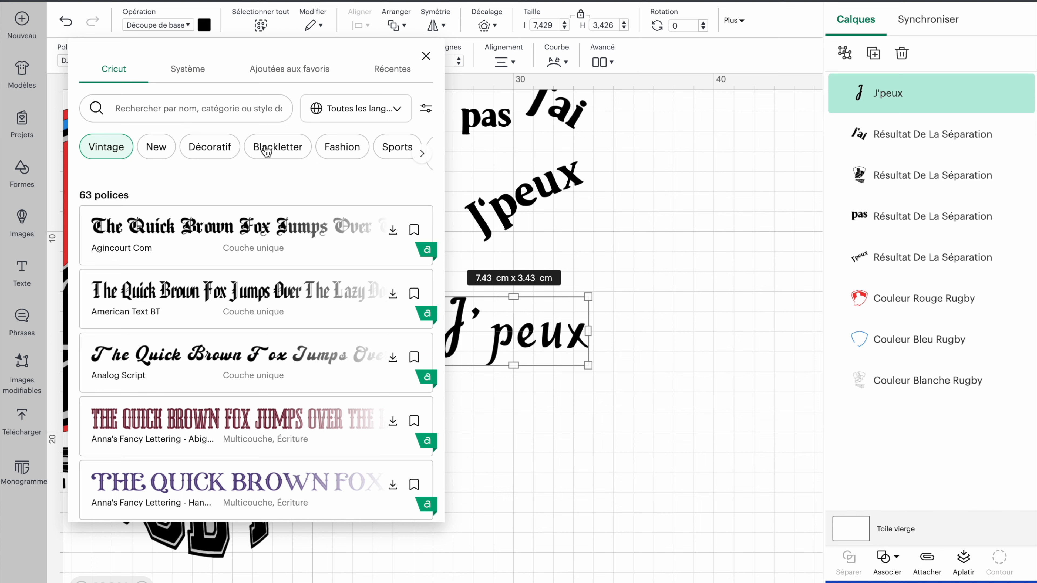
pyautogui.click(282, 154)
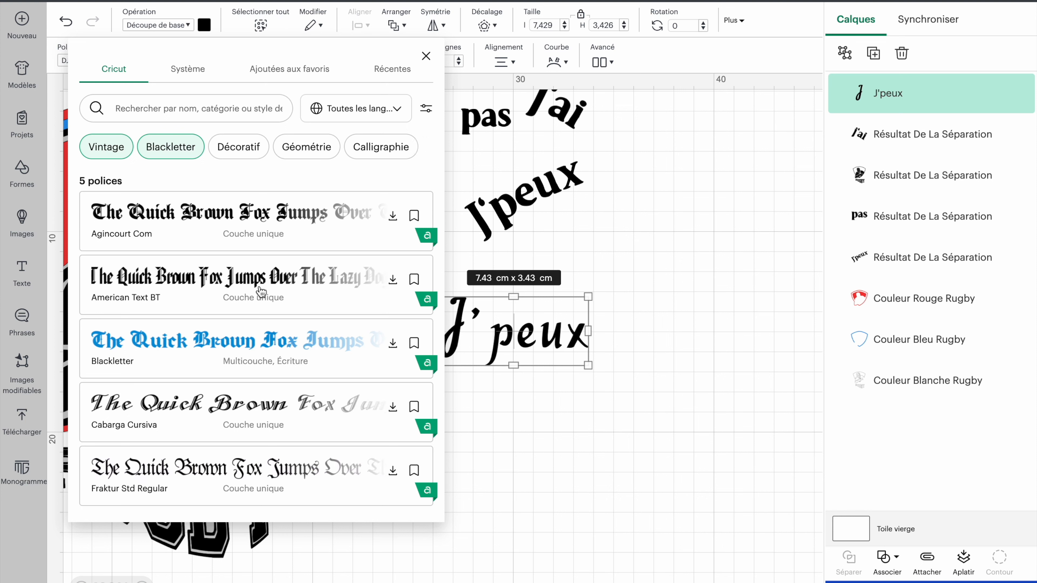
pyautogui.click(241, 406)
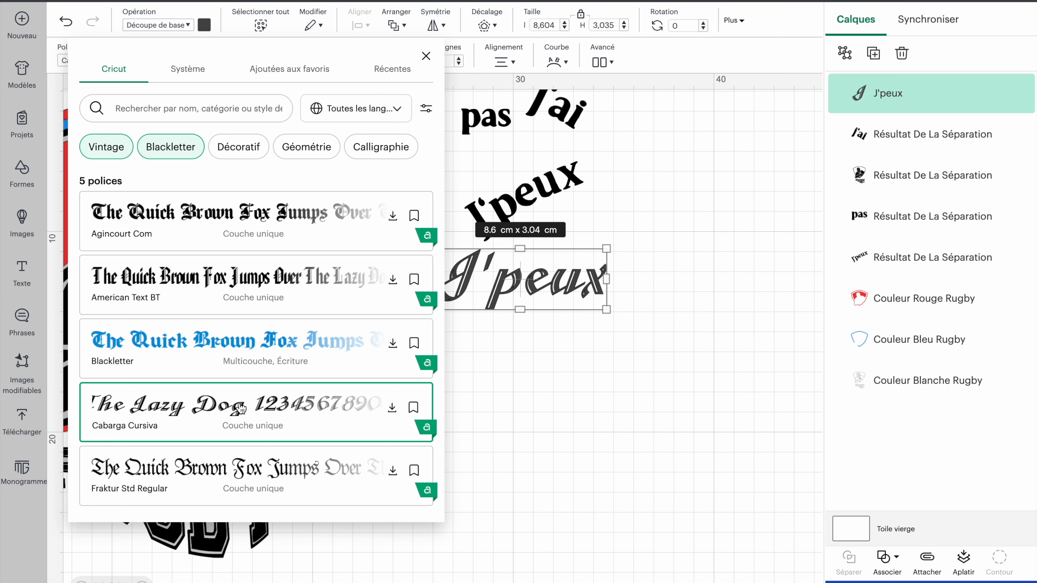
pyautogui.click(558, 441)
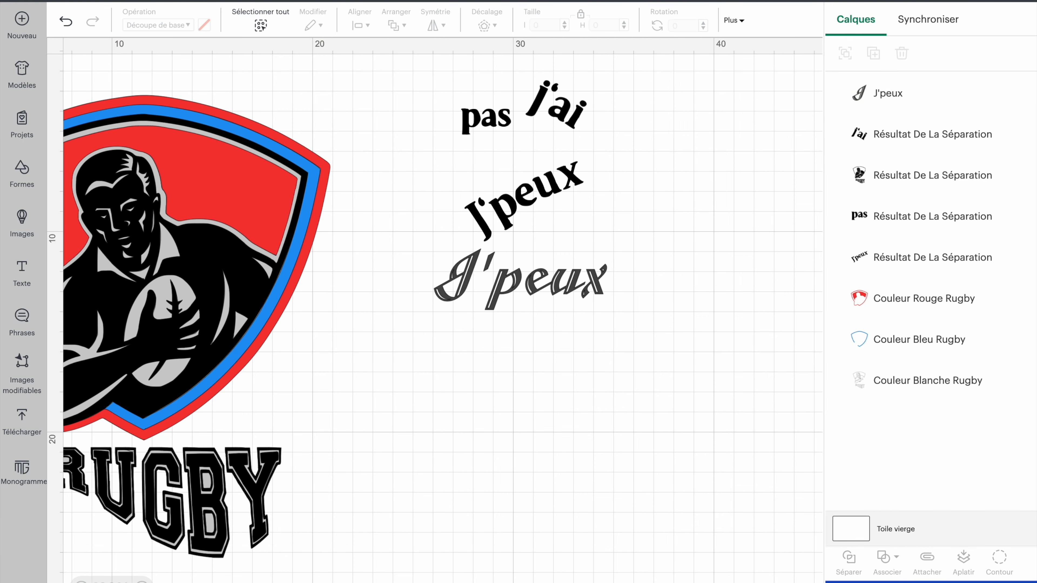
# Move the J'peux text to the logo's upper-left edge and curve it slightly into an arch
pyautogui.hscroll(-5, 240, 452)
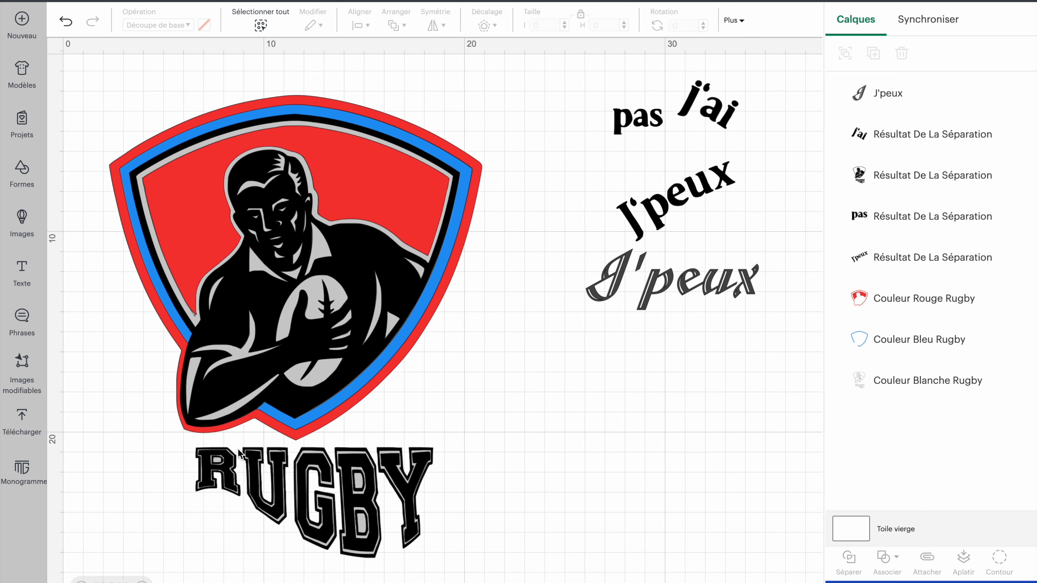
pyautogui.moveTo(663, 287); pyautogui.dragTo(180, 137)
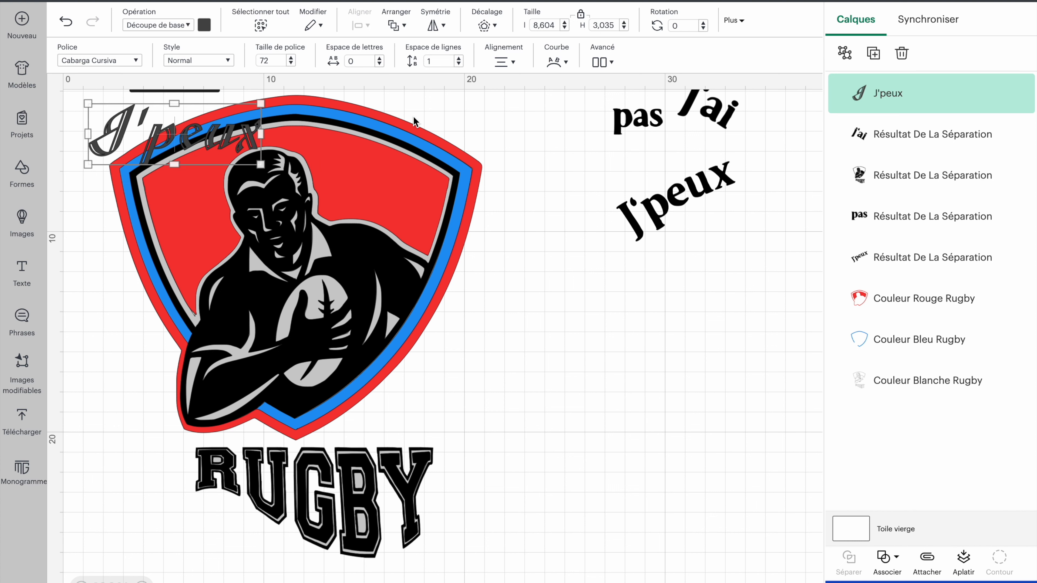
pyautogui.click(566, 62)
pyautogui.moveTo(522, 97); pyautogui.dragTo(551, 116)
pyautogui.moveTo(234, 157); pyautogui.dragTo(224, 127)
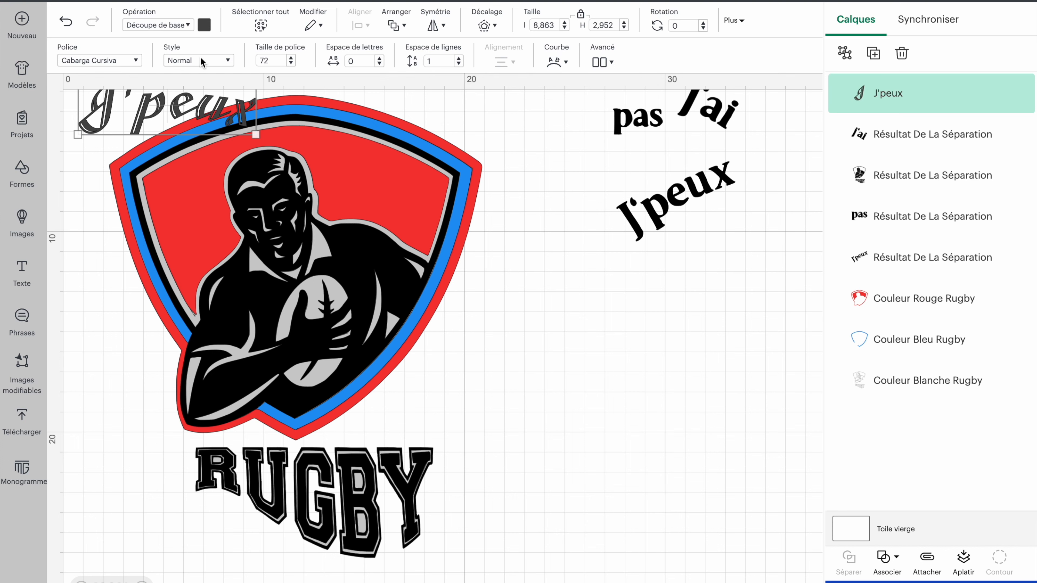
# Recolour the J'peux text in the black material colour already used in the logo
pyautogui.click(205, 25)
pyautogui.click(273, 84)
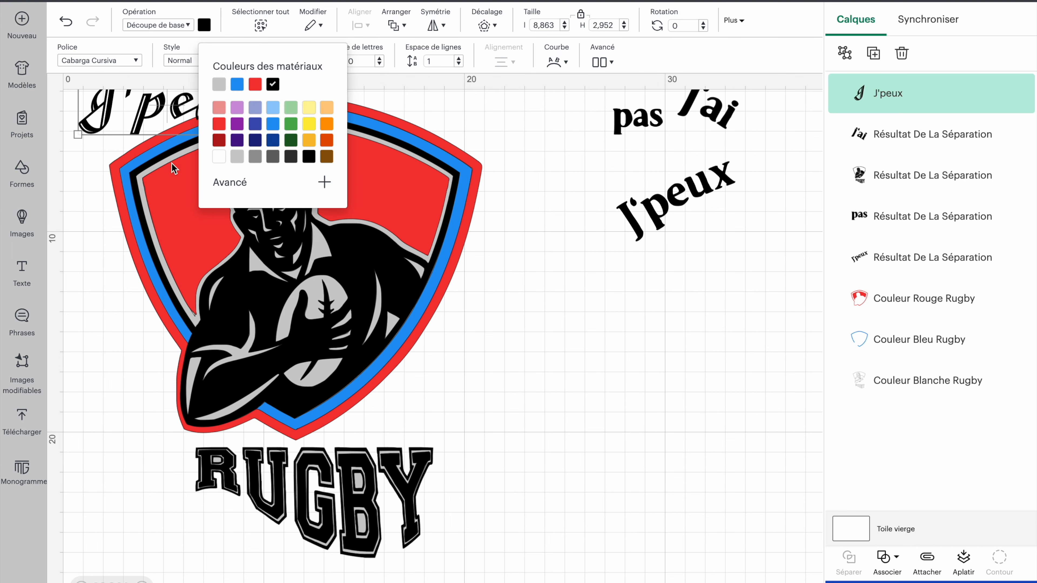
pyautogui.click(159, 131)
pyautogui.scroll(1, 315, 170)
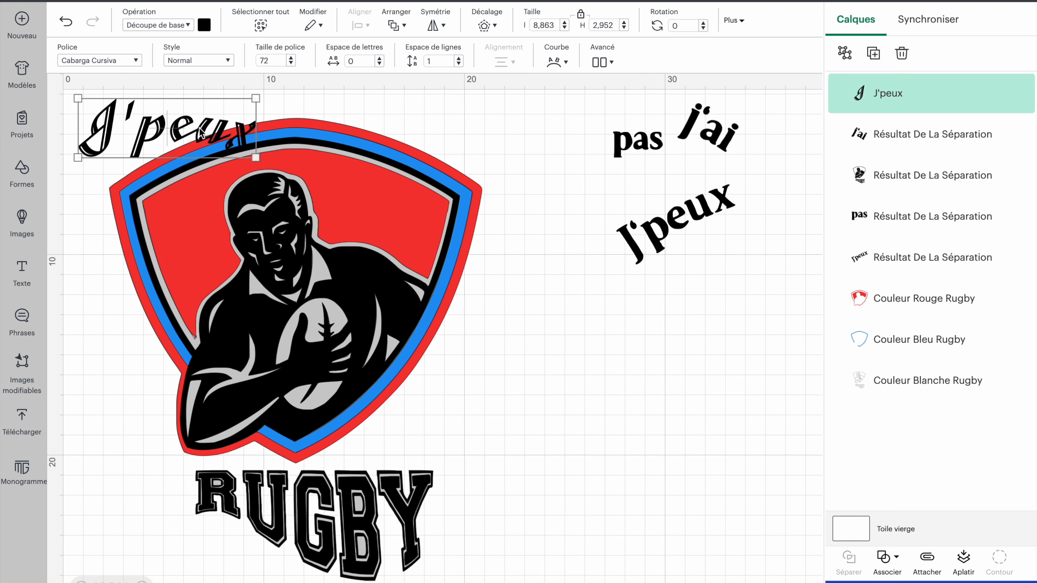
# Match the J'peux text to the sliced J'peux by shrinking it to about 7.31 × 2.44 cm and rotating it to 333°
pyautogui.moveTo(198, 136); pyautogui.dragTo(711, 233)
pyautogui.moveTo(770, 255); pyautogui.dragTo(738, 244)
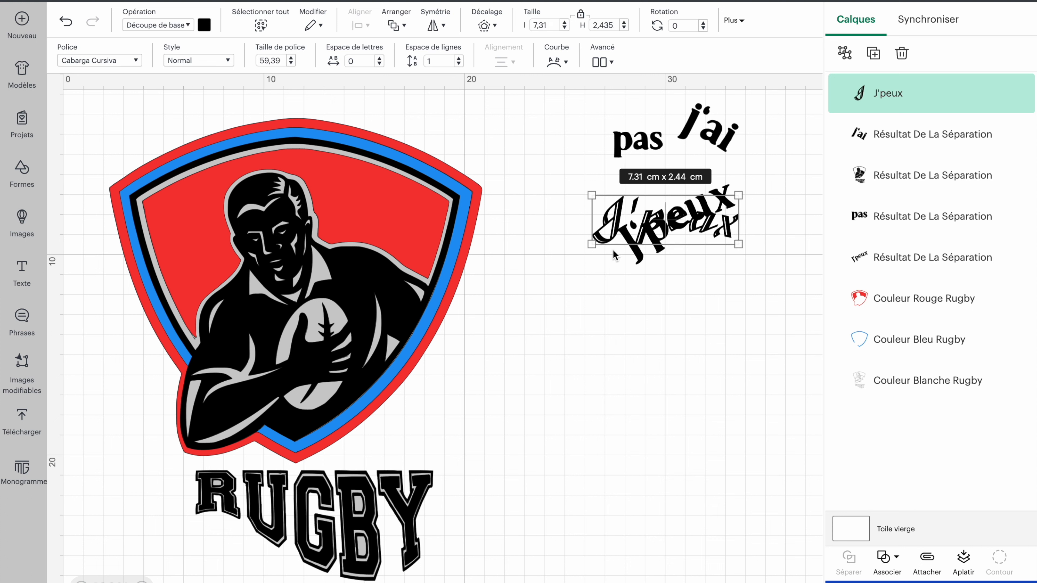
pyautogui.click(704, 29)
pyautogui.click(704, 29)
pyautogui.click(703, 29)
pyautogui.click(703, 30)
pyautogui.click(704, 29)
pyautogui.click(704, 29)
pyautogui.click(704, 29)
pyautogui.click(704, 29)
pyautogui.click(703, 28)
pyautogui.click(704, 29)
pyautogui.click(703, 29)
pyautogui.click(704, 29)
pyautogui.click(703, 29)
pyautogui.click(703, 29)
pyautogui.click(704, 29)
pyautogui.click(703, 29)
pyautogui.click(704, 29)
pyautogui.click(703, 29)
pyautogui.click(704, 28)
pyautogui.click(704, 29)
pyautogui.click(704, 29)
pyautogui.click(703, 29)
pyautogui.click(703, 29)
pyautogui.click(703, 29)
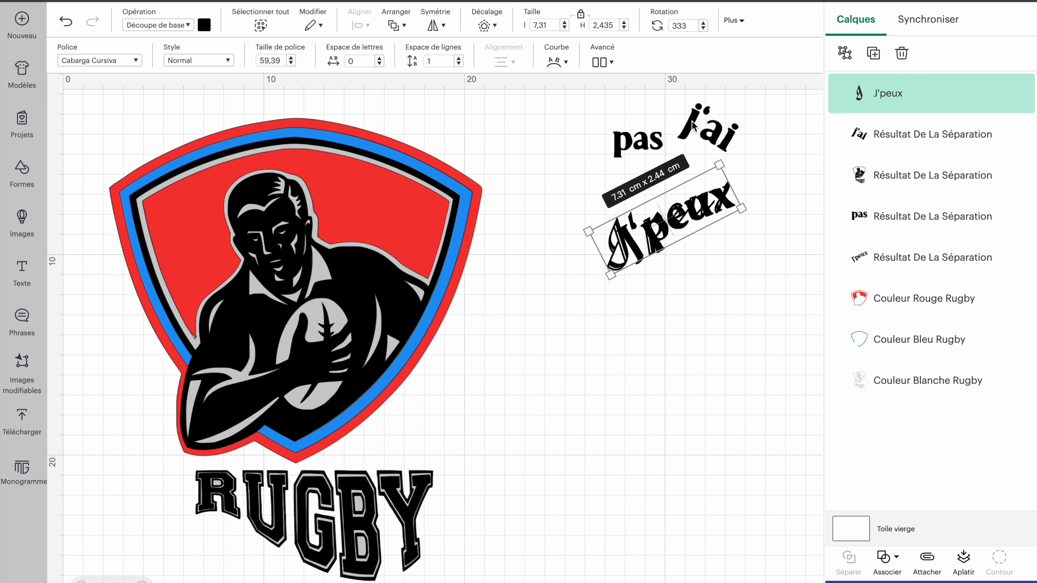
# Adjust the curve diameter of the J'peux text slightly and move the text below the sliced J'peux
pyautogui.click(567, 64)
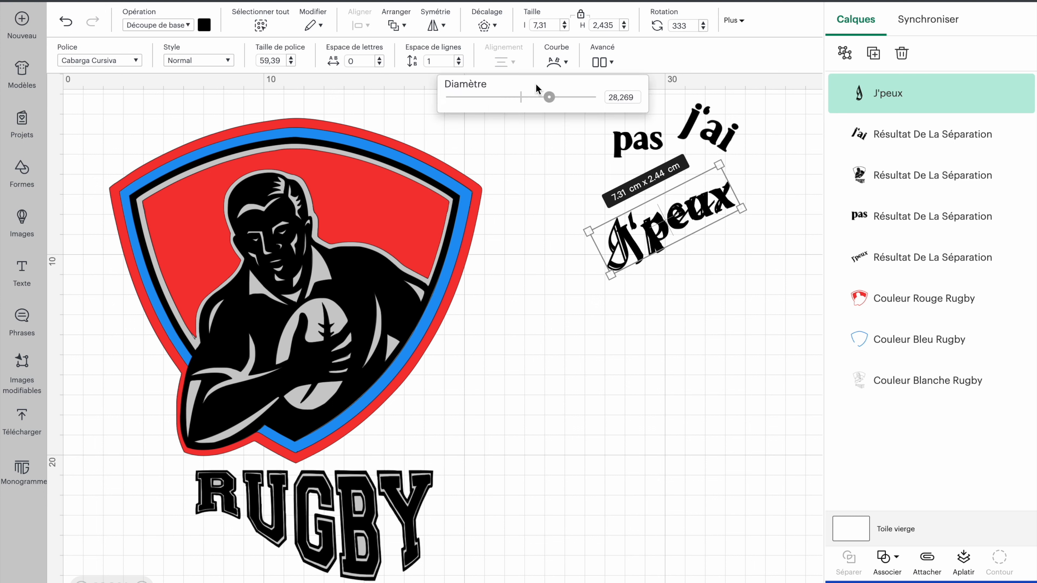
pyautogui.moveTo(548, 98); pyautogui.dragTo(554, 98)
pyautogui.moveTo(647, 231); pyautogui.dragTo(623, 329)
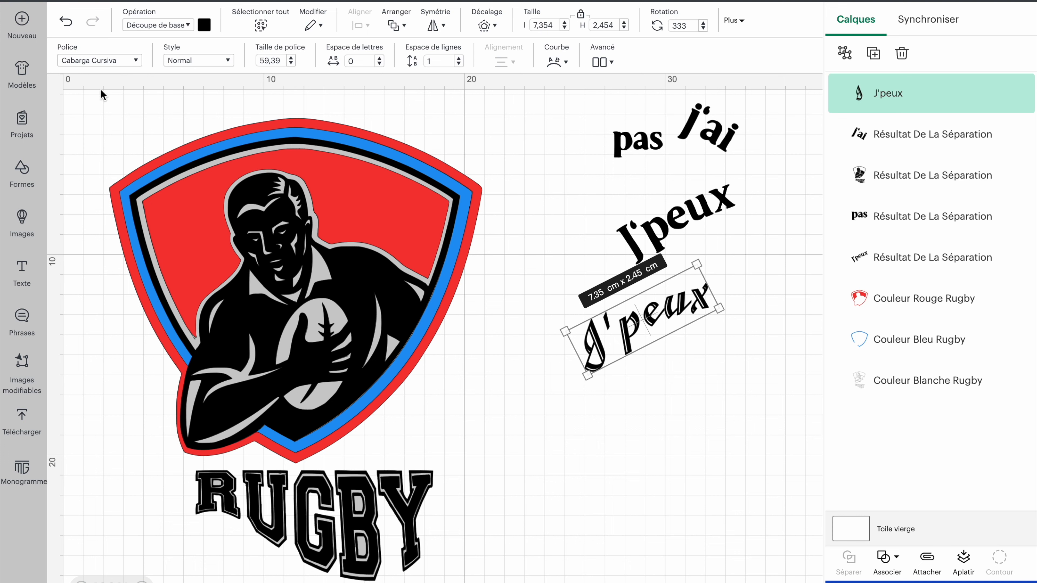
# Duplicate the rotated J'peux text and place the copy just below the original
pyautogui.click(873, 52)
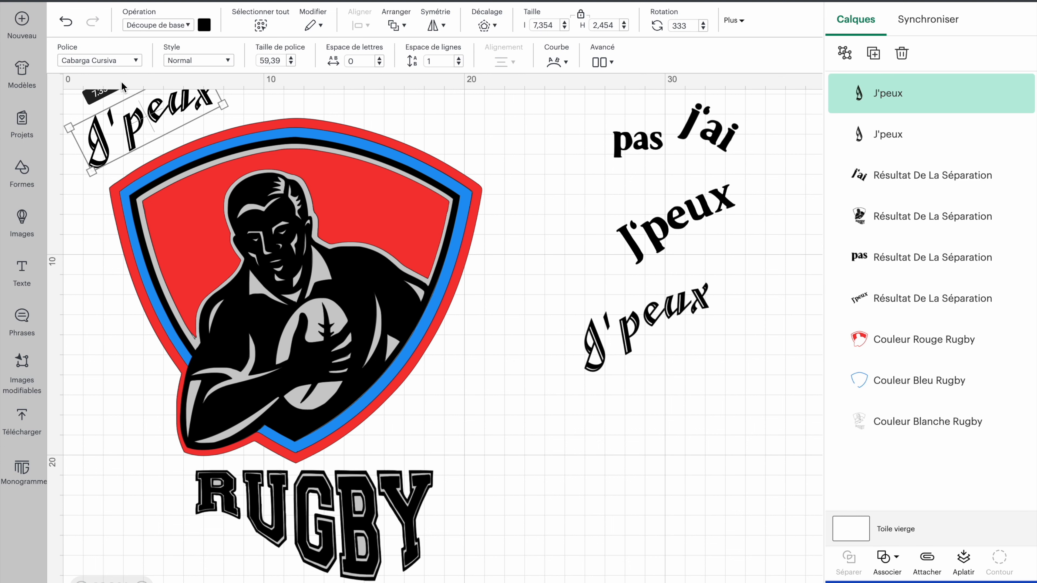
pyautogui.moveTo(145, 156); pyautogui.dragTo(392, 235)
pyautogui.moveTo(407, 257)
pyautogui.mouseDown()
pyautogui.moveTo(554, 394)
pyautogui.moveTo(551, 436)
pyautogui.mouseUp()
# Replace the wording of the lower J'peux copy with Pas
pyautogui.doubleClick(552, 435)
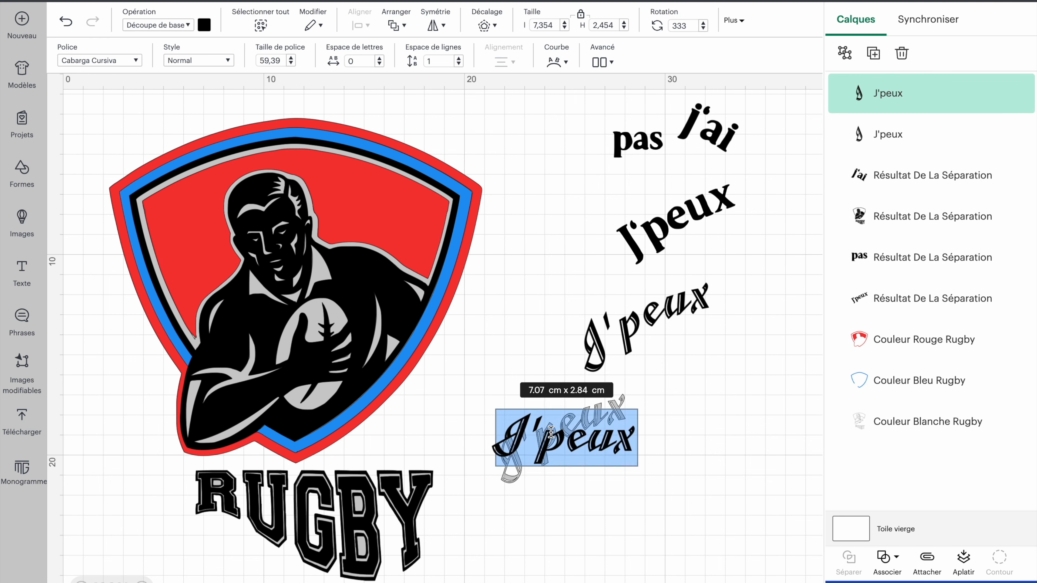
pyautogui.press('BackSpace')
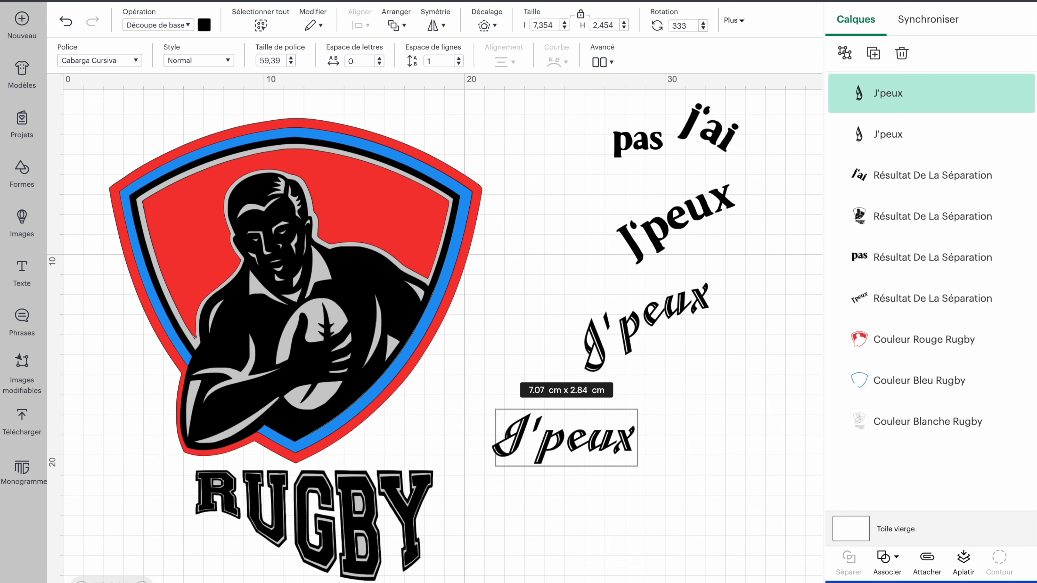
pyautogui.write('PA')
pyautogui.press('BackSpace')
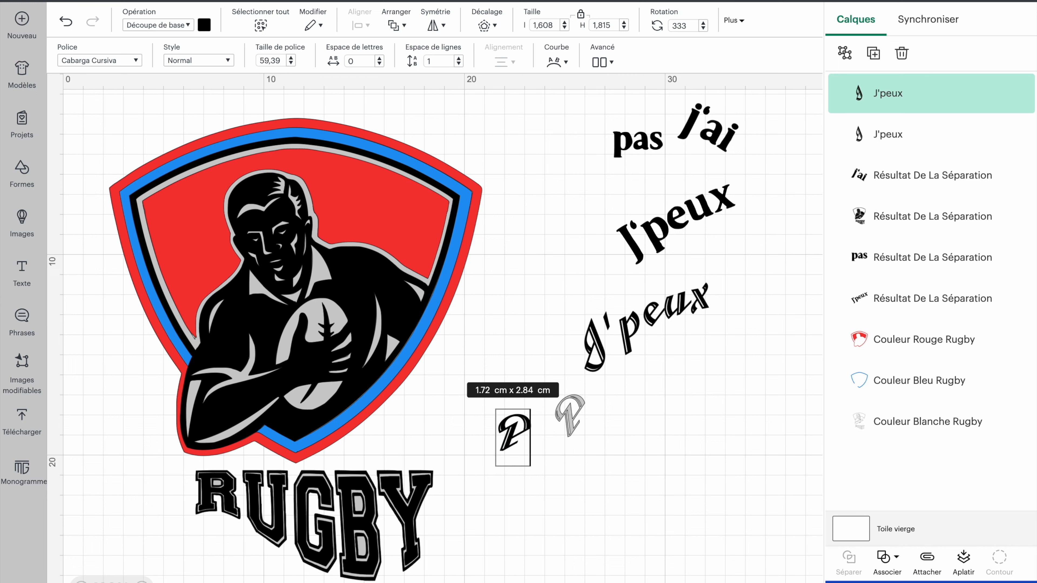
pyautogui.write('s')
pyautogui.press('BackSpace')
pyautogui.write('as')
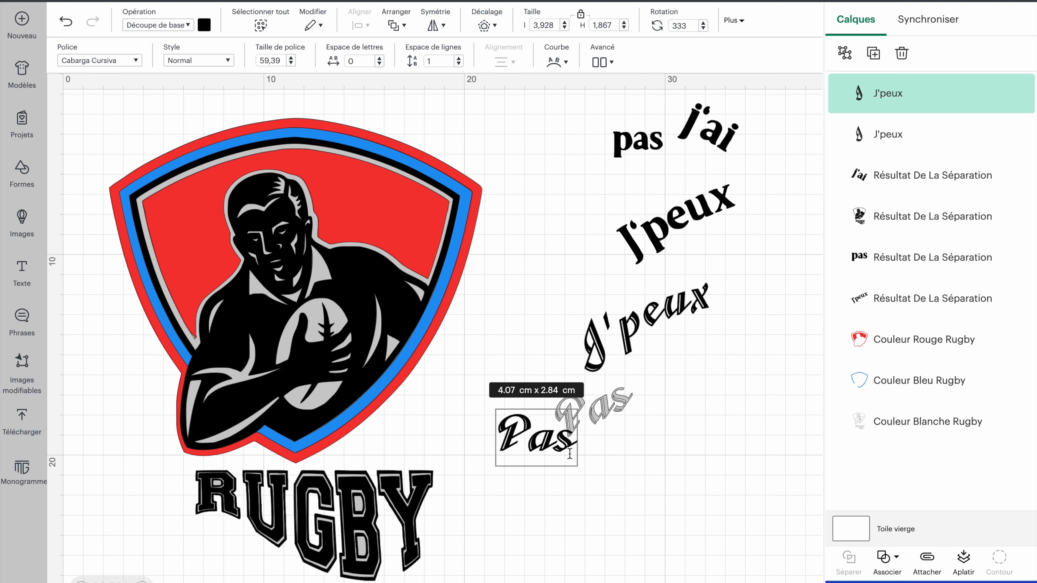
pyautogui.click(617, 454)
# Shrink the Pas text a little and position it beneath the J'peux text
pyautogui.click(555, 442)
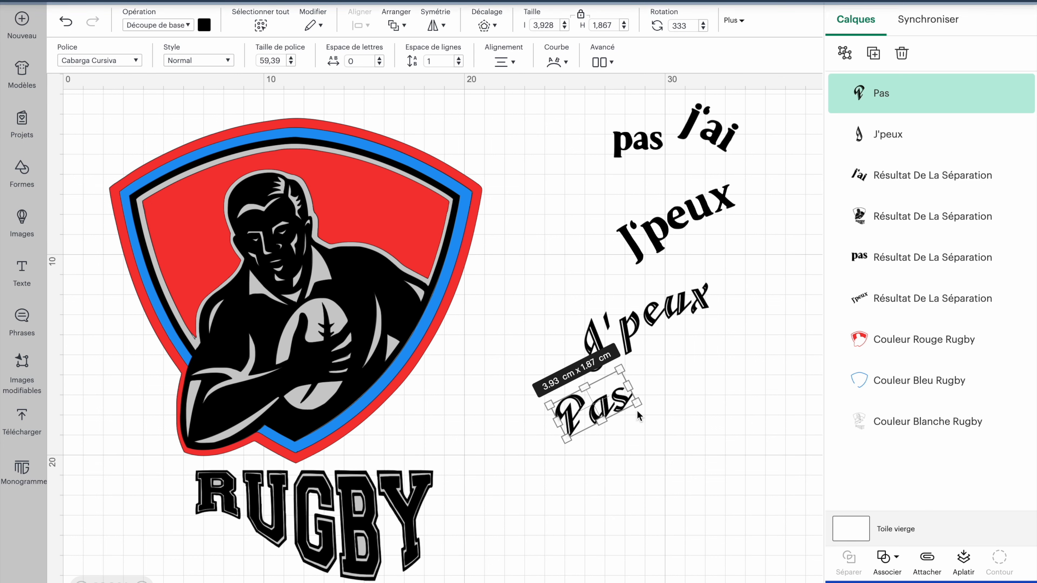
pyautogui.moveTo(636, 405); pyautogui.dragTo(690, 371)
pyautogui.click(588, 416)
pyautogui.moveTo(617, 409); pyautogui.dragTo(631, 407)
pyautogui.moveTo(621, 463); pyautogui.dragTo(591, 426)
pyautogui.click(628, 457)
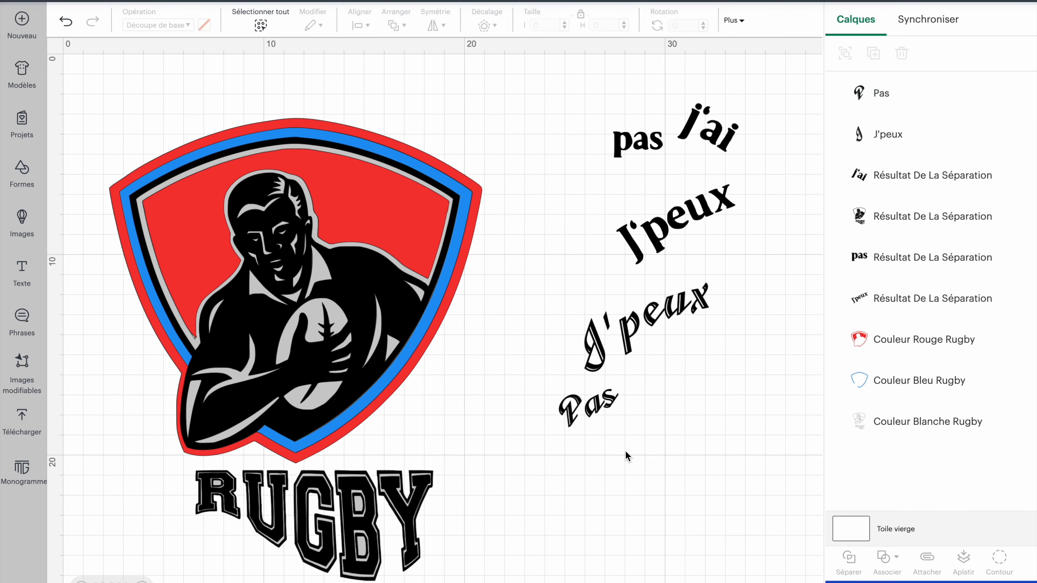
# Duplicate the rotated J'peux text again and select only the new copy over the logo
pyautogui.click(667, 315)
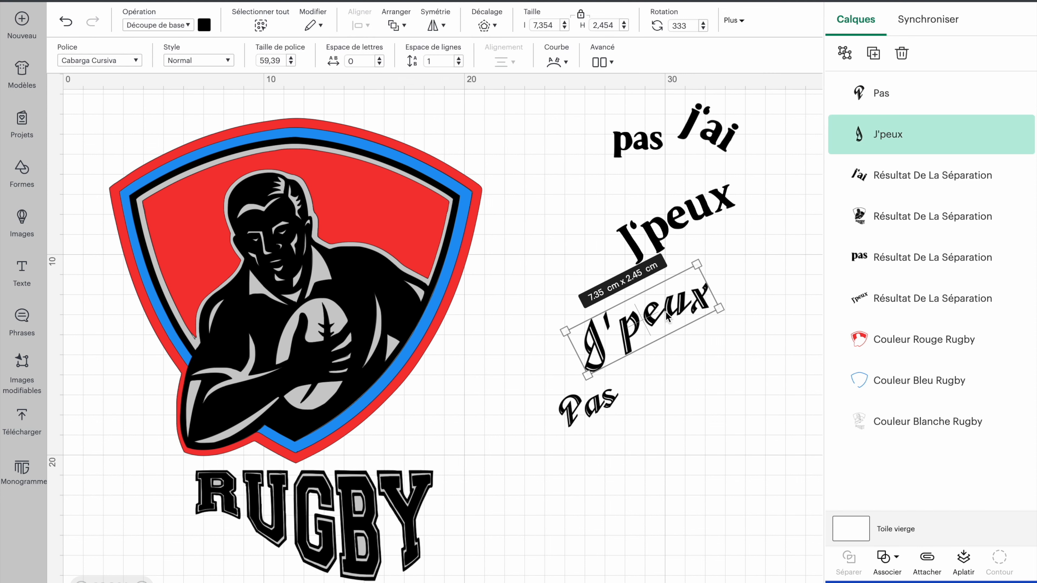
pyautogui.click(873, 53)
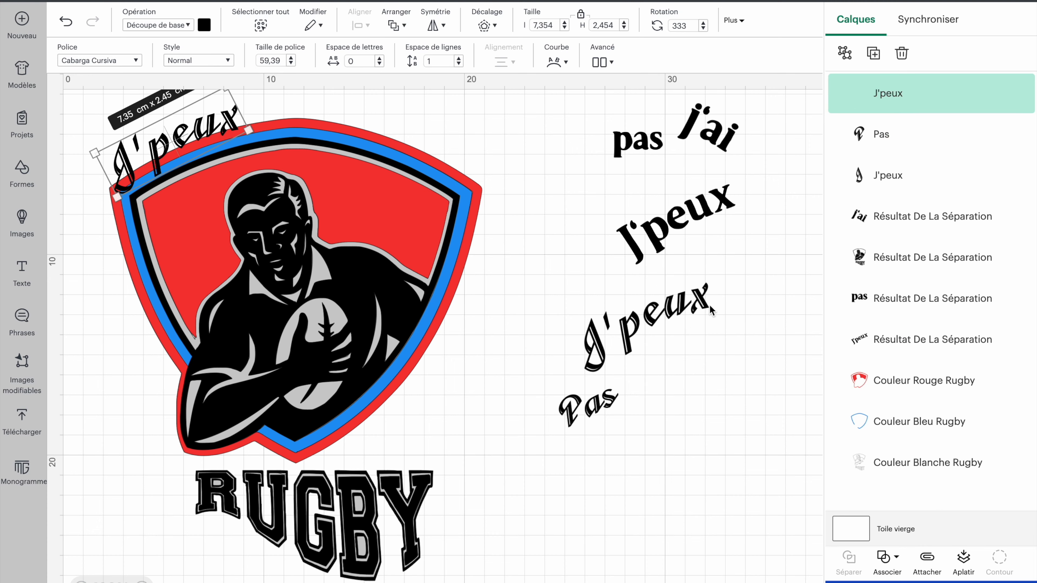
pyautogui.moveTo(166, 144)
pyautogui.mouseDown()
pyautogui.moveTo(385, 188)
pyautogui.moveTo(170, 144)
pyautogui.mouseUp()
pyautogui.click(67, 23)
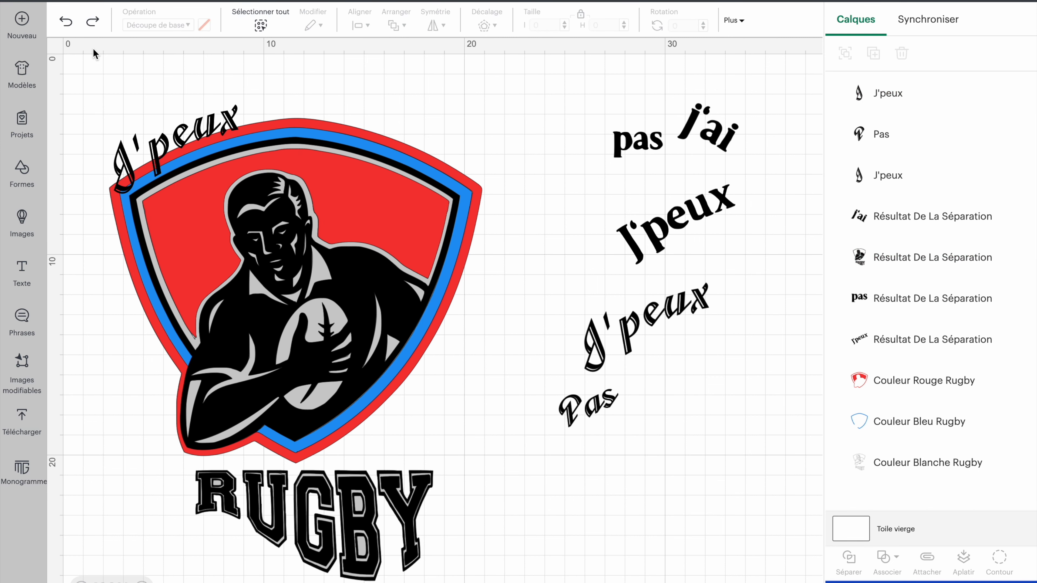
pyautogui.click(154, 150)
pyautogui.click(214, 130)
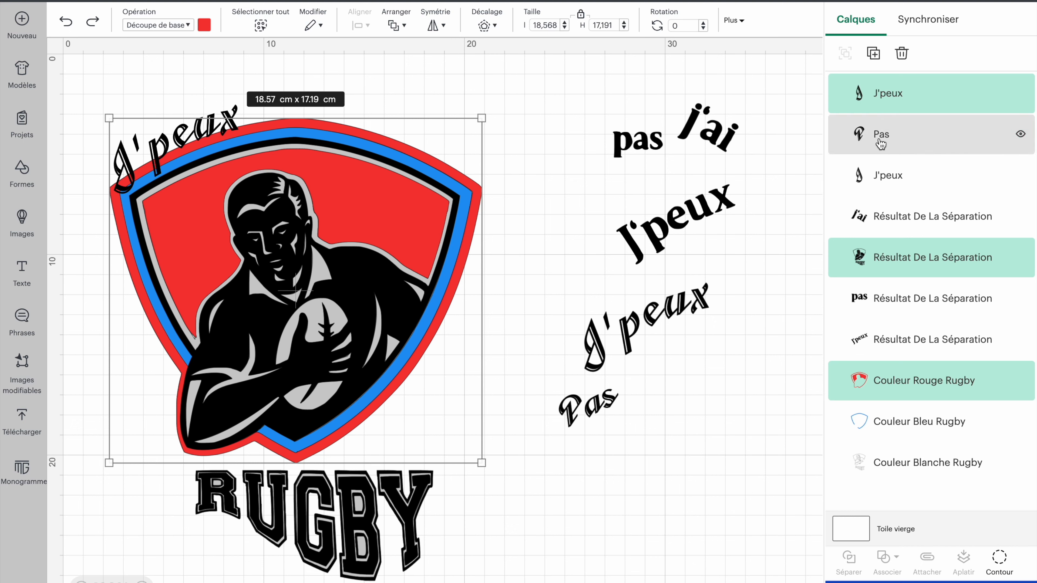
pyautogui.click(903, 93)
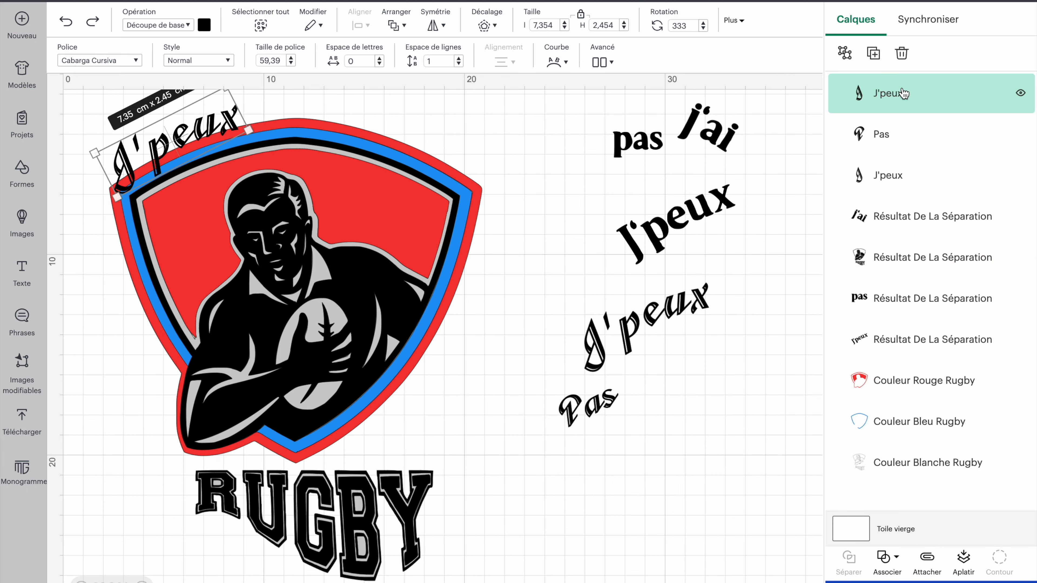
# Move the new J'peux copy between the logo and the sliced pas and retype it as J'ai
pyautogui.moveTo(228, 118); pyautogui.dragTo(589, 130)
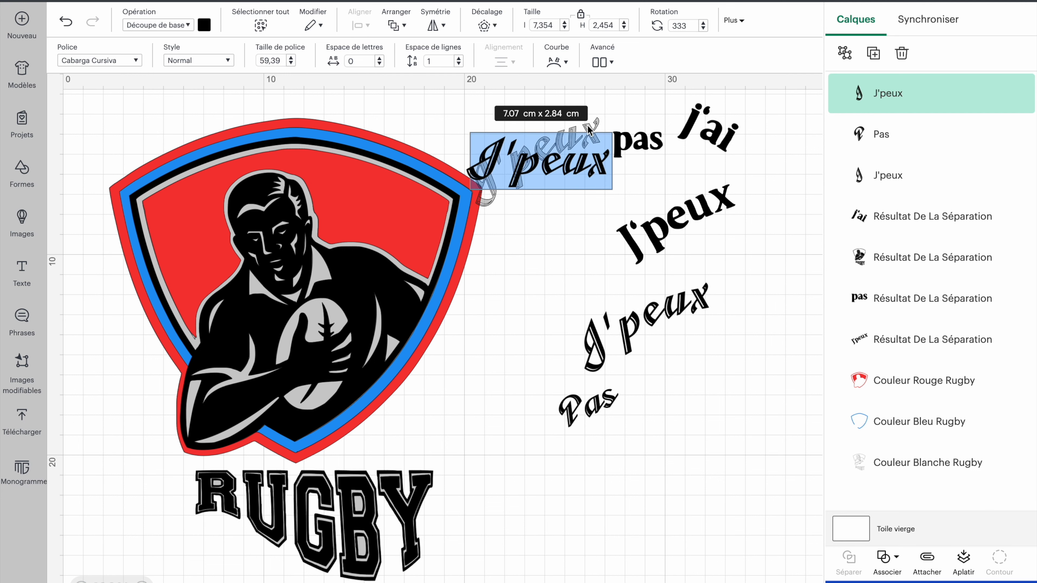
pyautogui.write("J'ai")
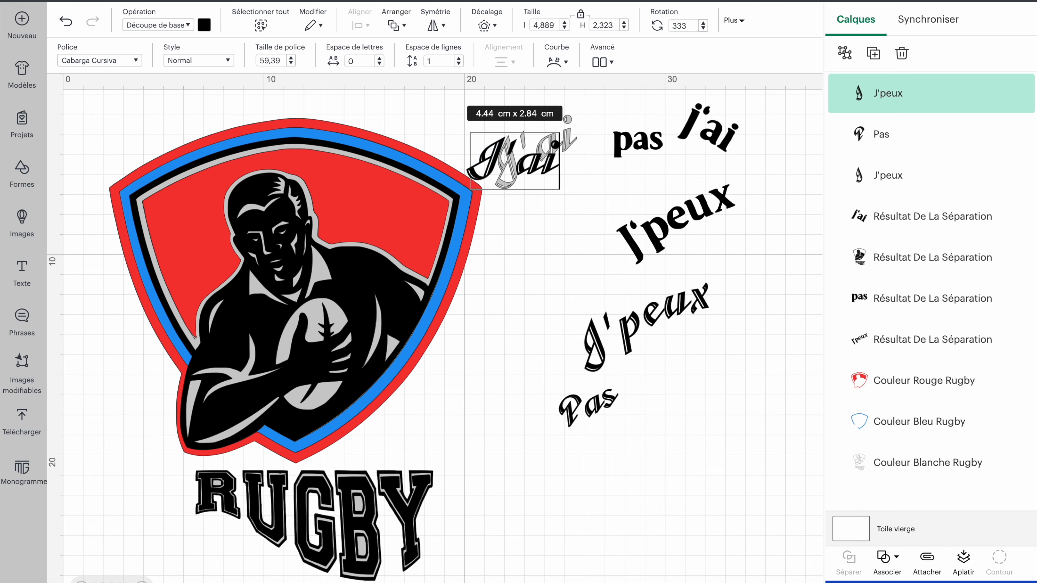
pyautogui.click(532, 232)
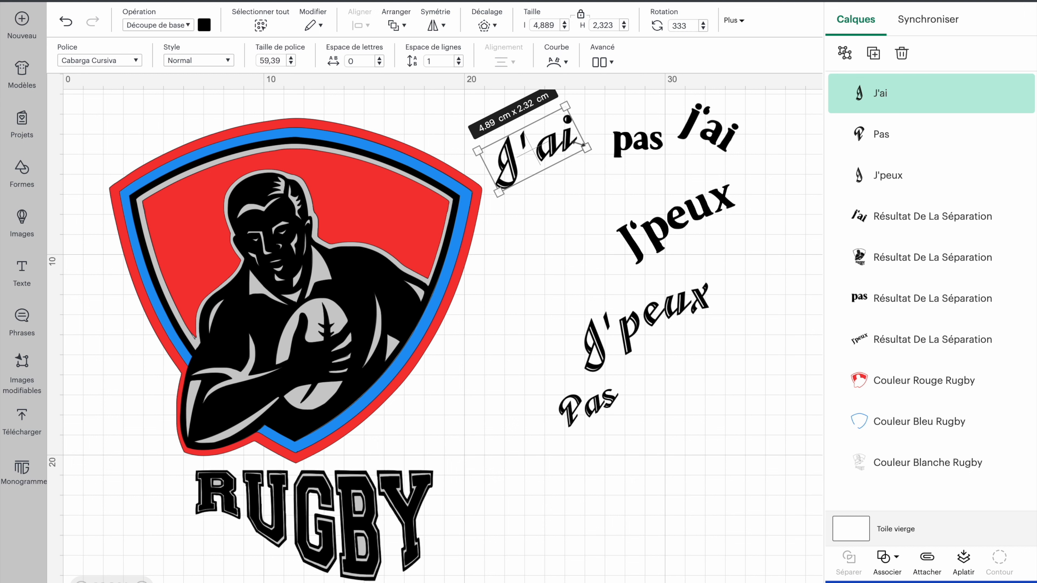
# Rotate the J'ai text to 20° so it slopes downward to the right
pyautogui.click(703, 23)
pyautogui.click(704, 24)
pyautogui.click(704, 23)
pyautogui.click(704, 23)
pyautogui.click(704, 24)
pyautogui.click(703, 24)
pyautogui.click(704, 23)
pyautogui.click(704, 23)
pyautogui.click(704, 24)
pyautogui.click(704, 24)
pyautogui.click(703, 23)
pyautogui.click(704, 24)
pyautogui.click(703, 24)
pyautogui.click(704, 24)
pyautogui.click(703, 24)
pyautogui.click(704, 24)
pyautogui.click(704, 24)
pyautogui.click(703, 24)
pyautogui.click(704, 24)
pyautogui.click(704, 24)
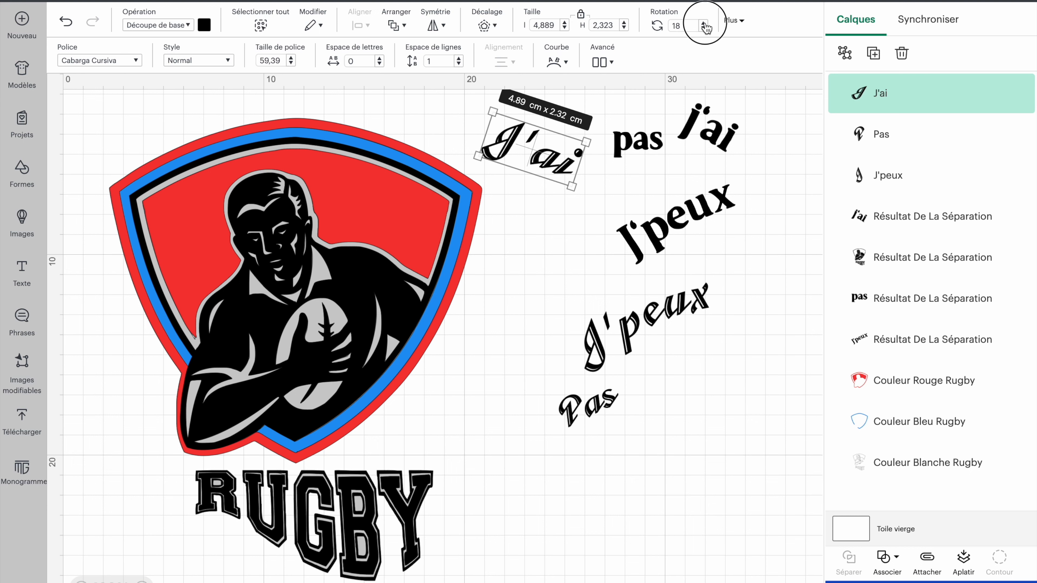
pyautogui.click(703, 23)
# Place the J'ai text above the logo's upper-right edge and the J'peux text above its upper-left edge
pyautogui.moveTo(551, 166); pyautogui.dragTo(444, 136)
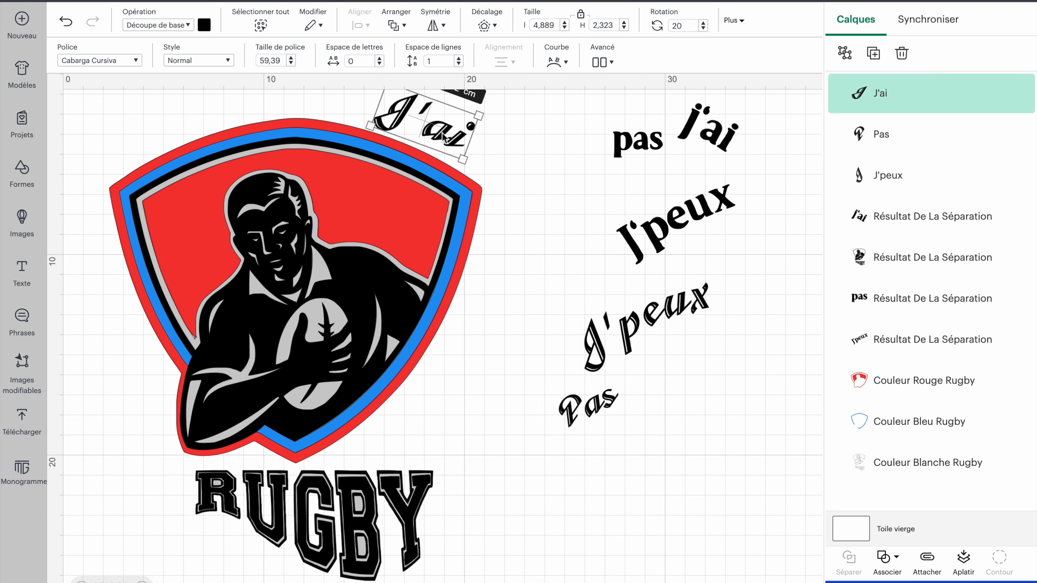
pyautogui.moveTo(632, 300); pyautogui.dragTo(173, 105)
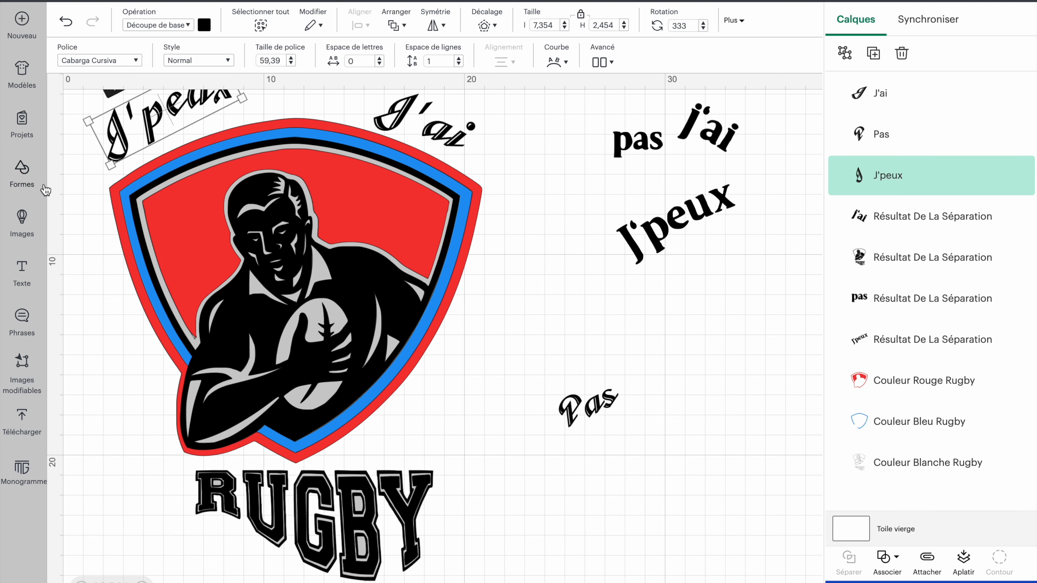
# Select all the rugby logo layers together and move them straight down to free space beneath the J'peux and J'ai texts
pyautogui.moveTo(80, 192); pyautogui.dragTo(485, 582)
pyautogui.moveTo(377, 364); pyautogui.dragTo(376, 414)
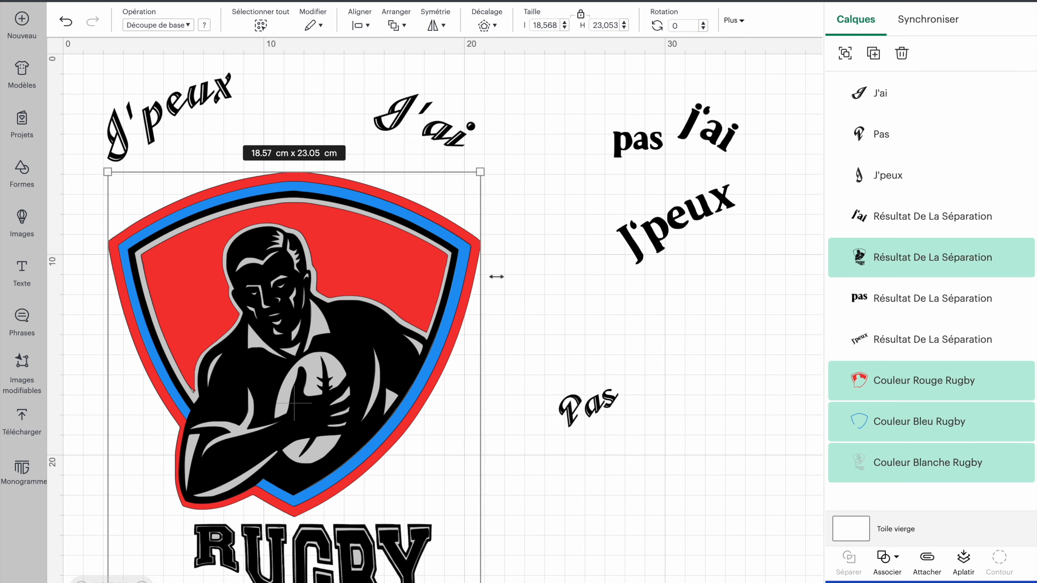
pyautogui.click(573, 213)
# Bring the J'ai and J'peux texts close to the shield's upper edges and place Pas between them above its peak
pyautogui.moveTo(481, 143); pyautogui.dragTo(441, 183)
pyautogui.moveTo(163, 130); pyautogui.dragTo(177, 172)
pyautogui.moveTo(582, 407); pyautogui.dragTo(294, 143)
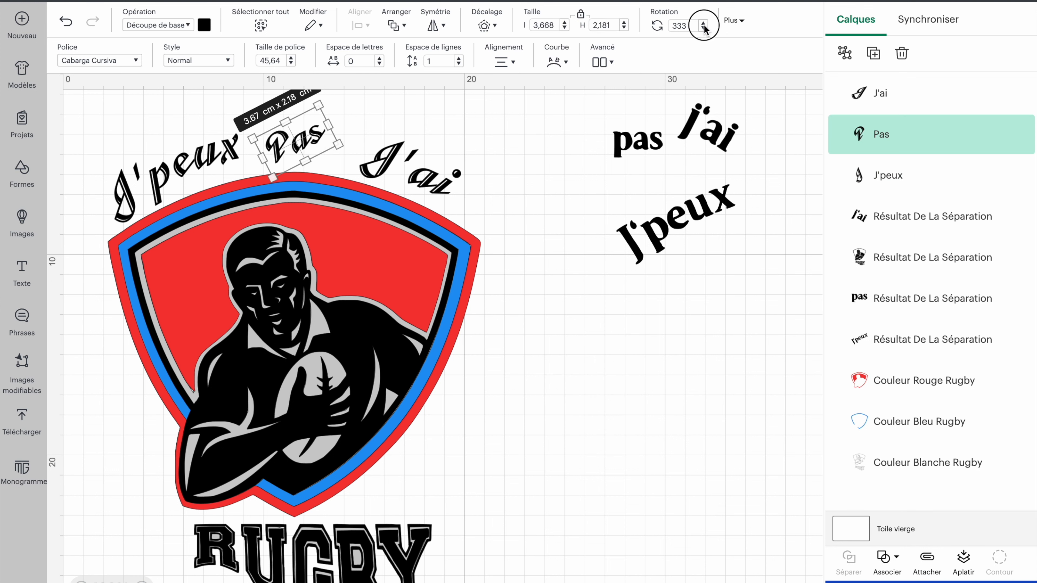
# Set the rotation of the Pas text to 0° so it sits level
pyautogui.click(687, 25)
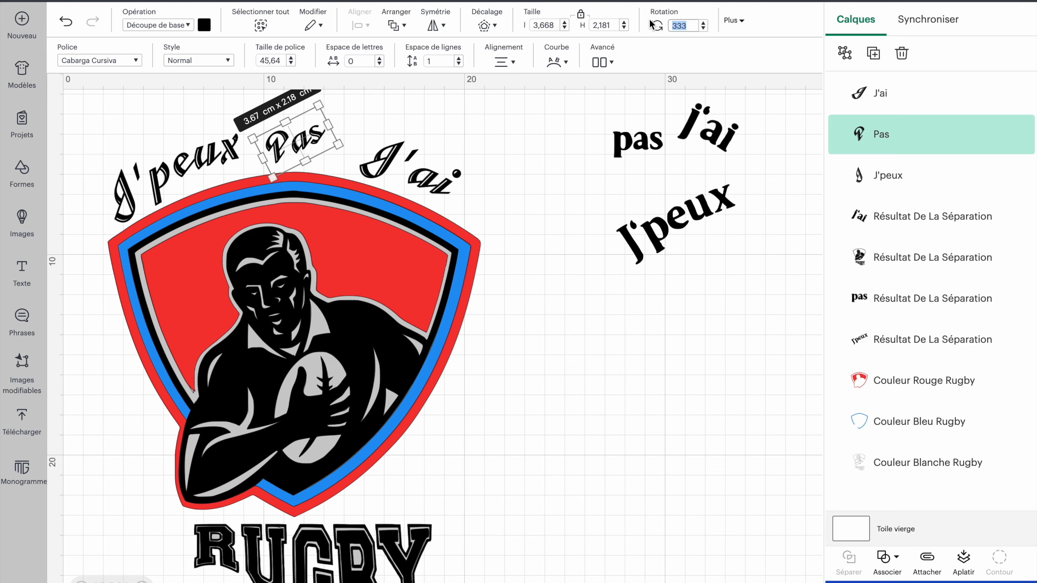
pyautogui.write('0')
pyautogui.press('Return')
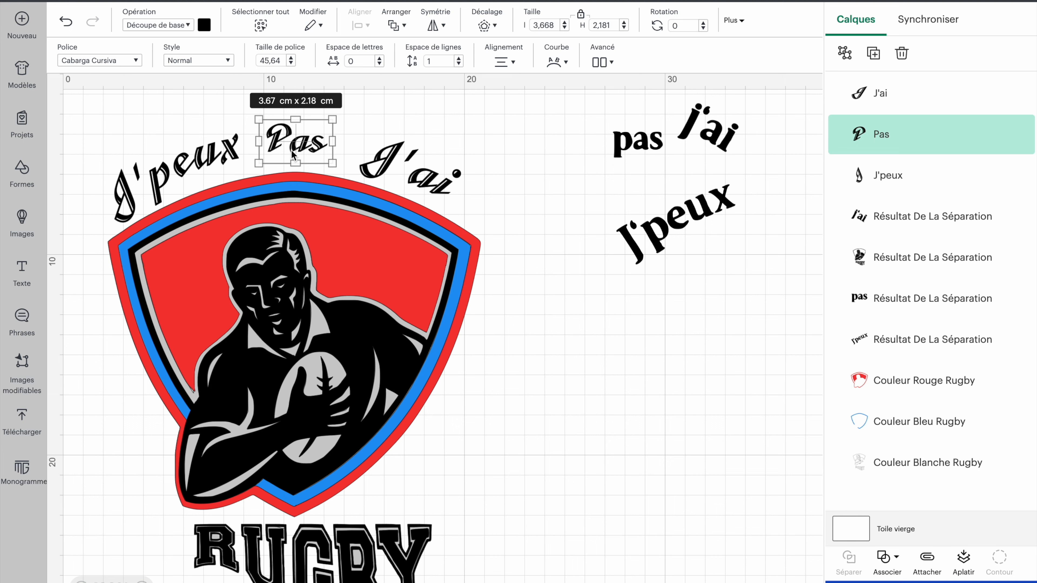
# Move the J'ai text slightly closer to Pas along the shield's upper-right edge
pyautogui.click(417, 125)
pyautogui.moveTo(418, 165); pyautogui.dragTo(404, 166)
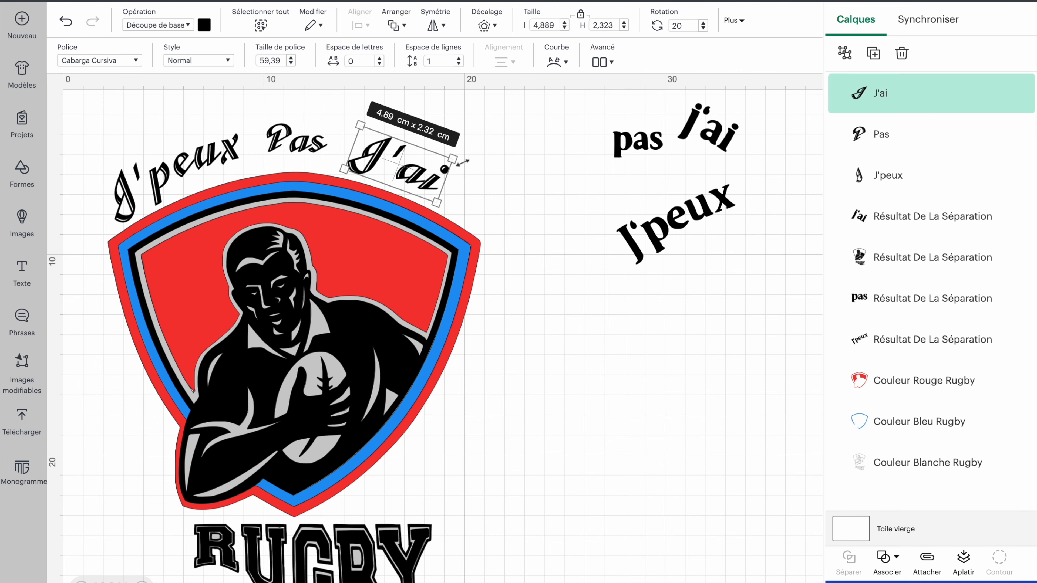
pyautogui.click(539, 209)
pyautogui.scroll(-3, 538, 206)
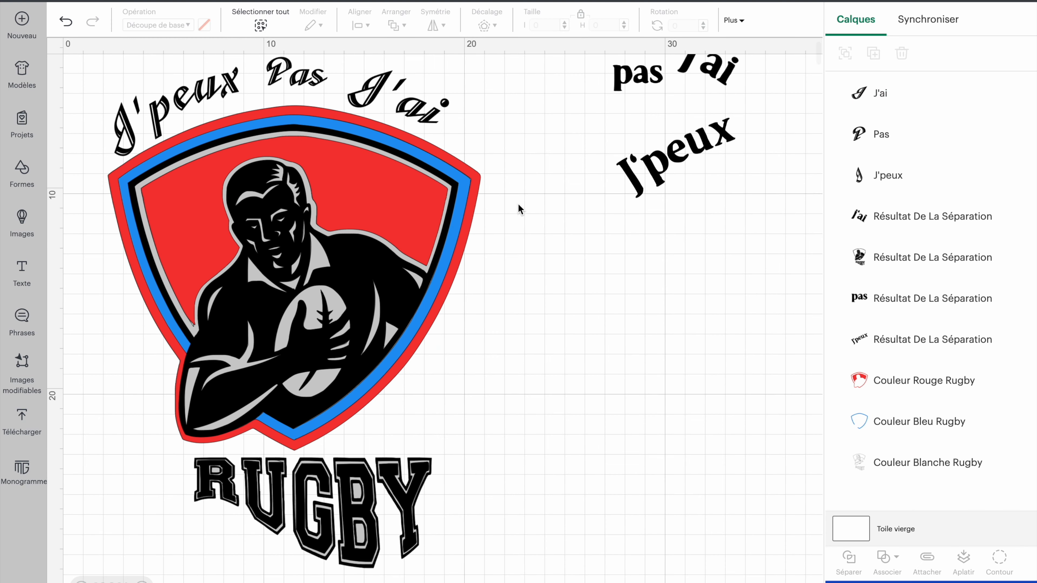
pyautogui.scroll(1, 503, 201)
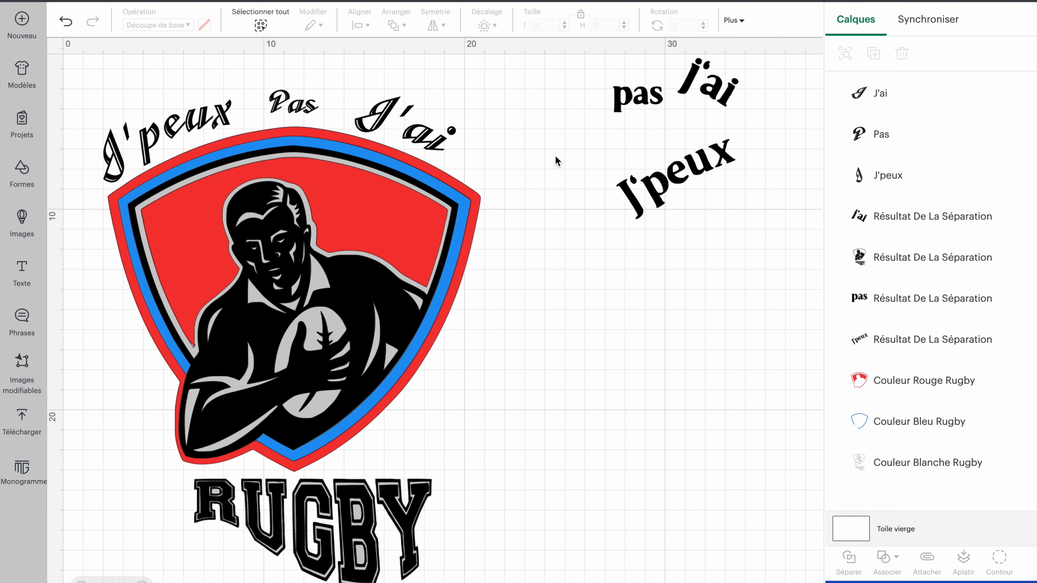
# Hide the three original sliced word layers j'ai, j'peux and pas beside the logo
pyautogui.click(686, 87)
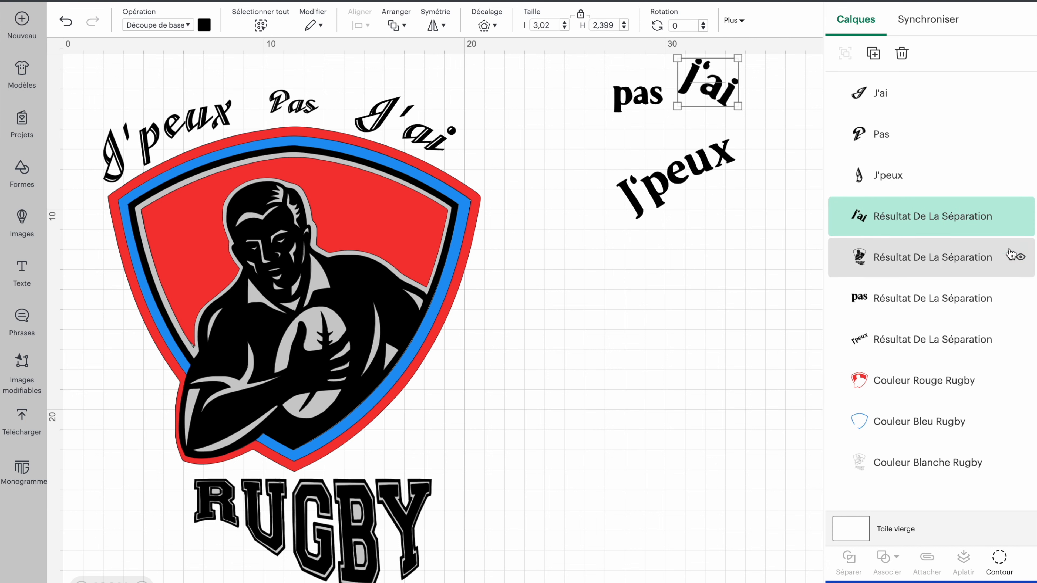
pyautogui.click(1021, 216)
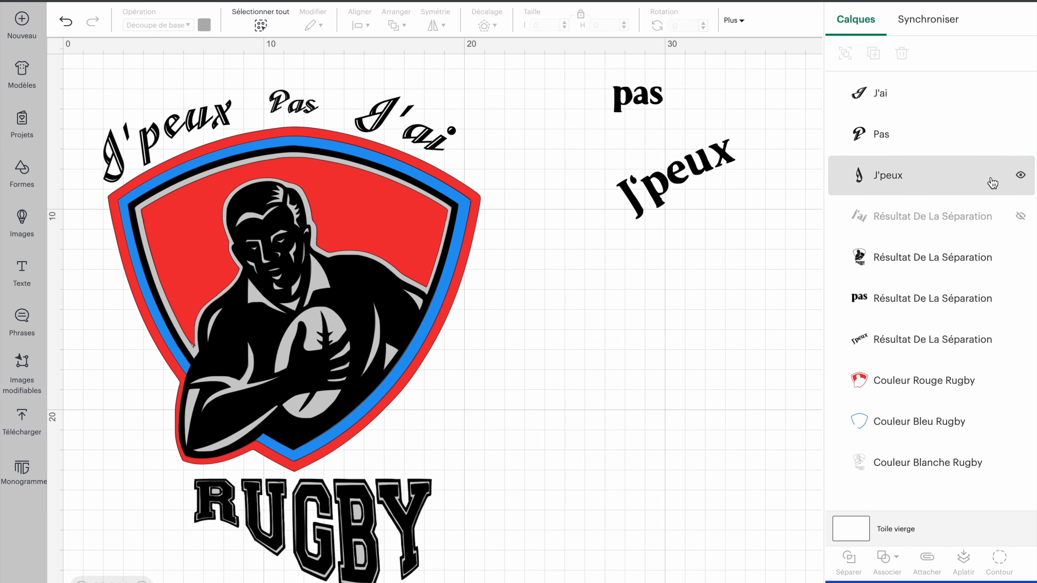
pyautogui.click(709, 168)
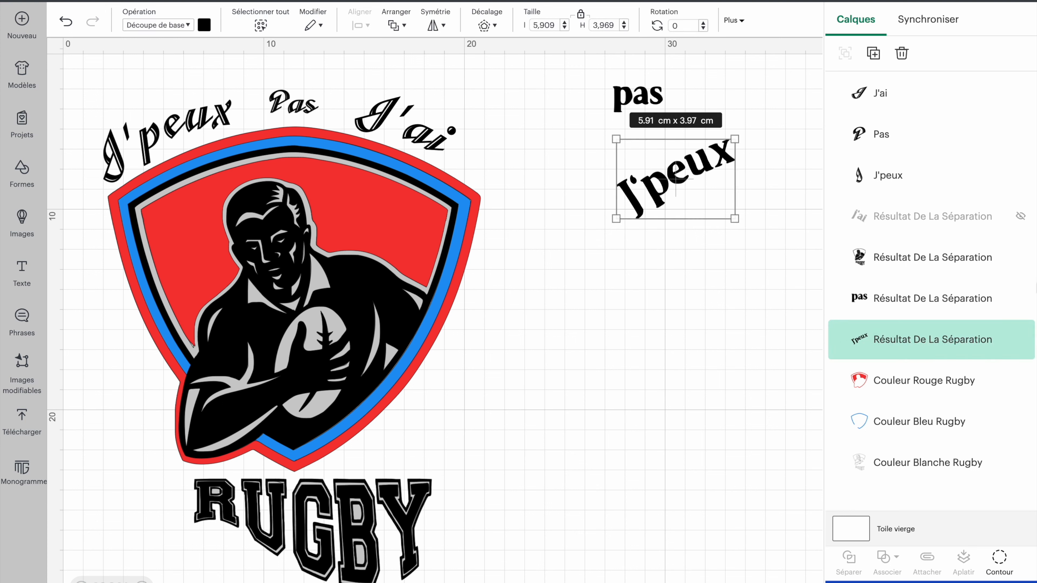
pyautogui.click(1021, 339)
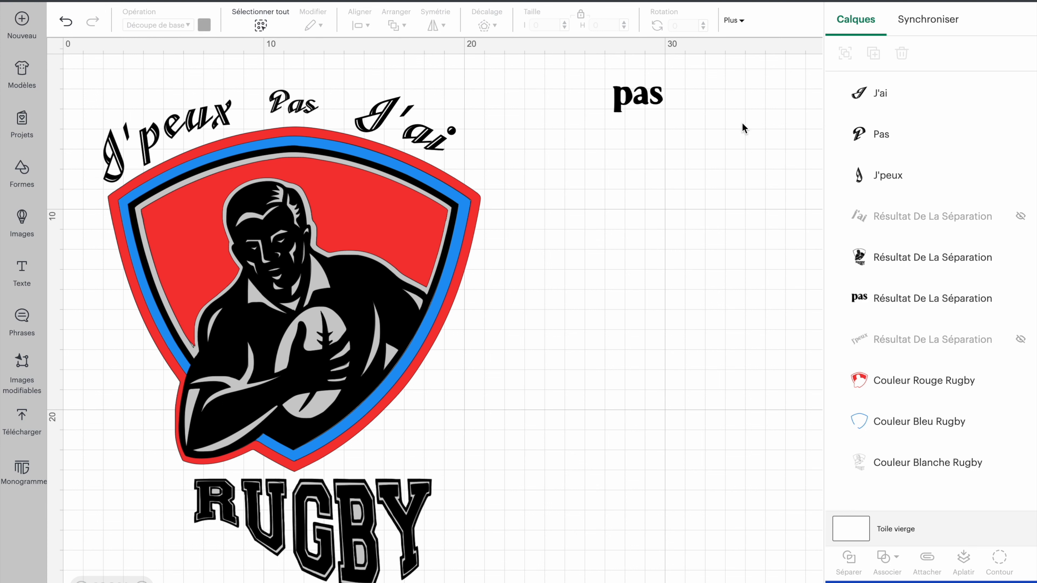
pyautogui.click(660, 105)
pyautogui.click(1021, 299)
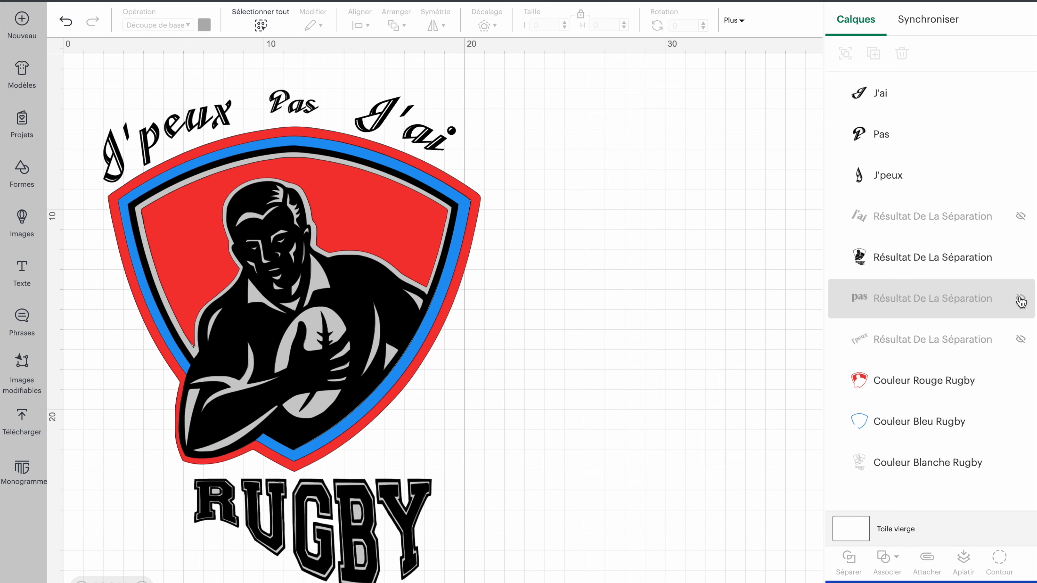